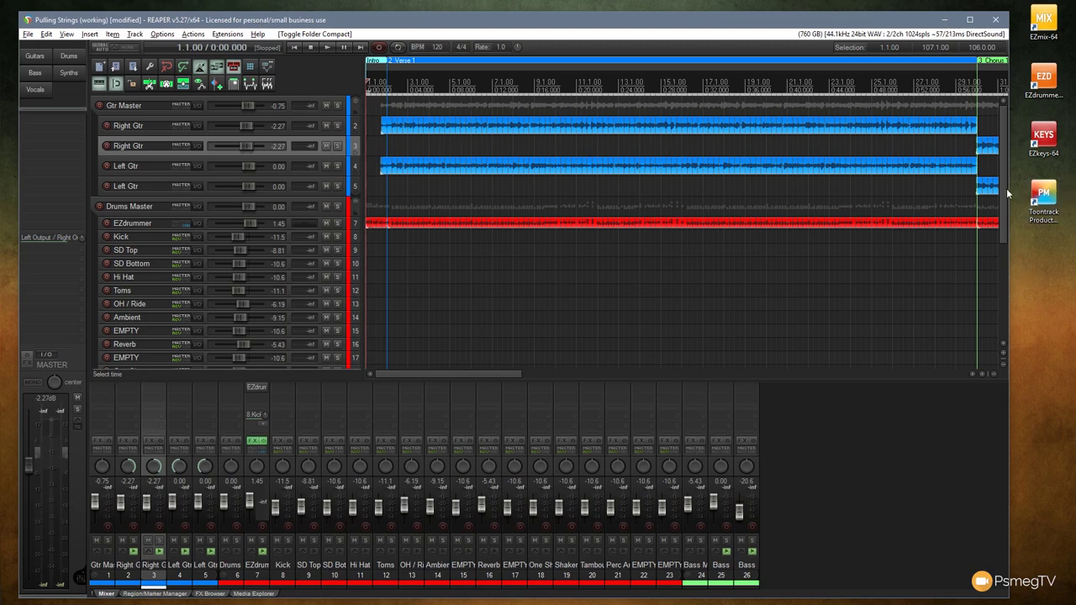
# Step: Enlarge the mixer area and insert the EZmix plug-in on the first Right Gtr track (track 2)
pyautogui.moveTo(210, 377); pyautogui.dragTo(226, 306)
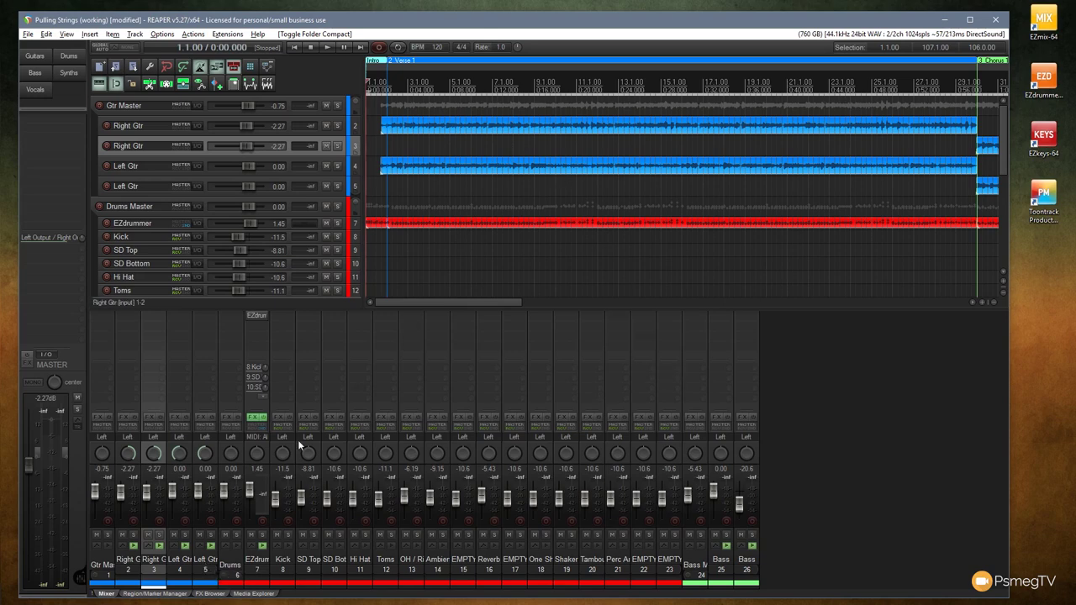
pyautogui.click(128, 318)
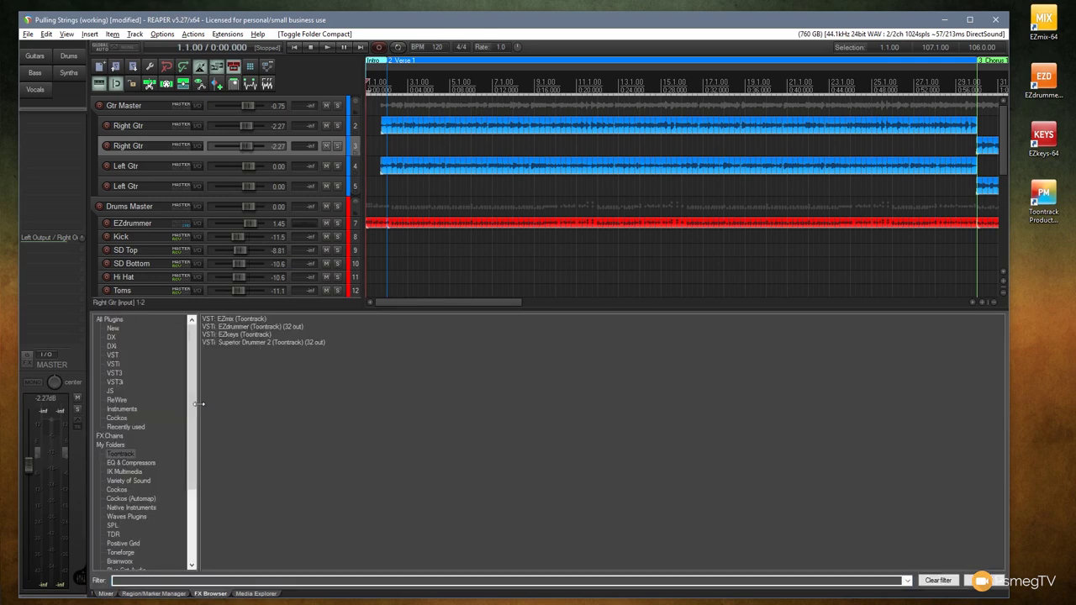
pyautogui.click(226, 319)
pyautogui.doubleClick(226, 319)
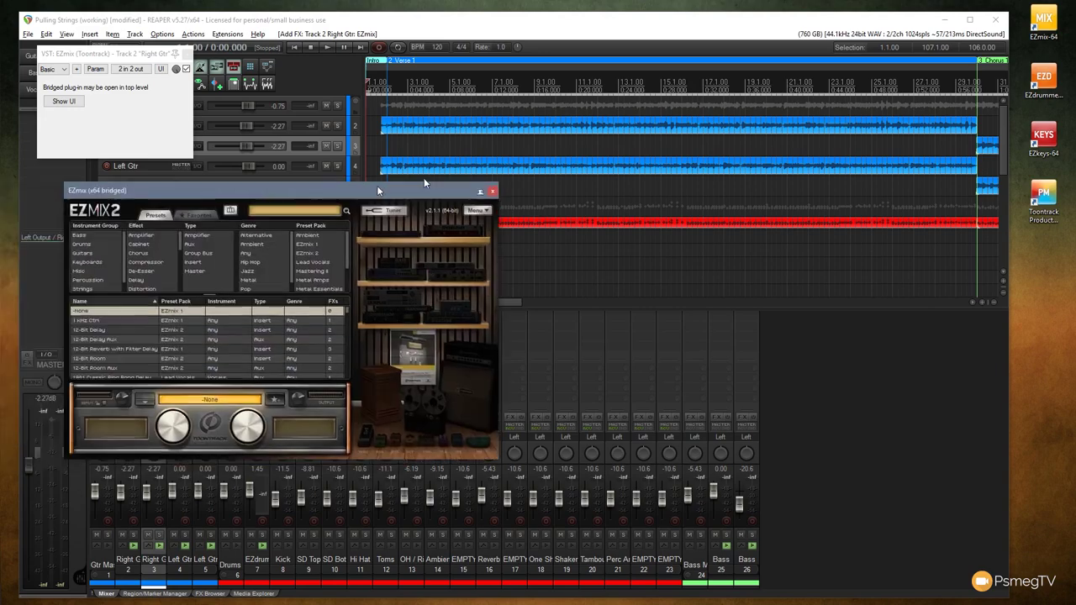
# Step: Close the plug-in's host window, list the favorite EZmix presets, and move the EZmix window clear of the guitar tracks
pyautogui.click(186, 53)
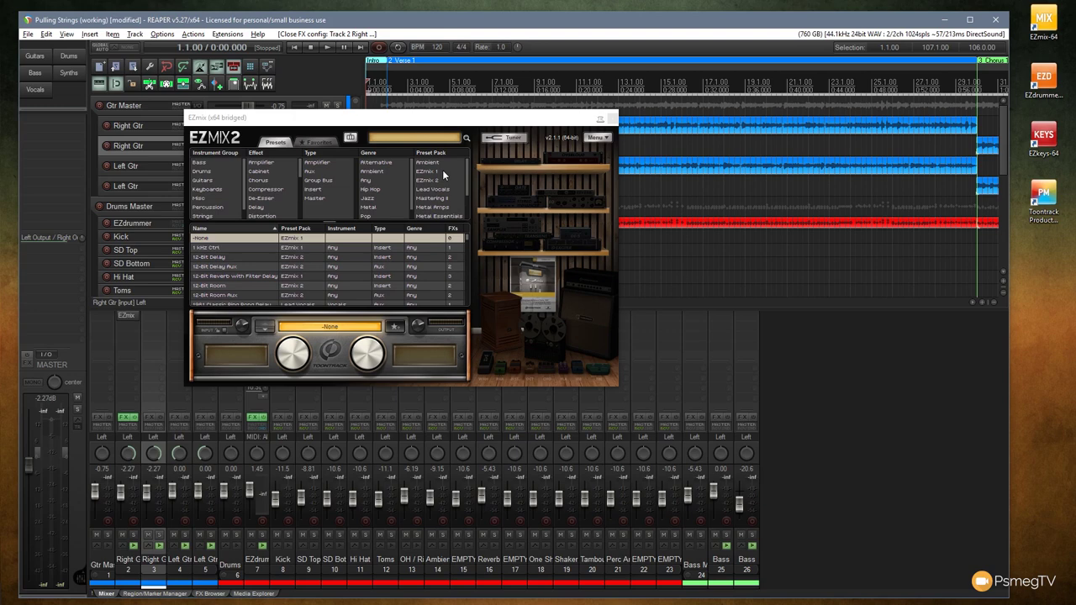
pyautogui.click(316, 142)
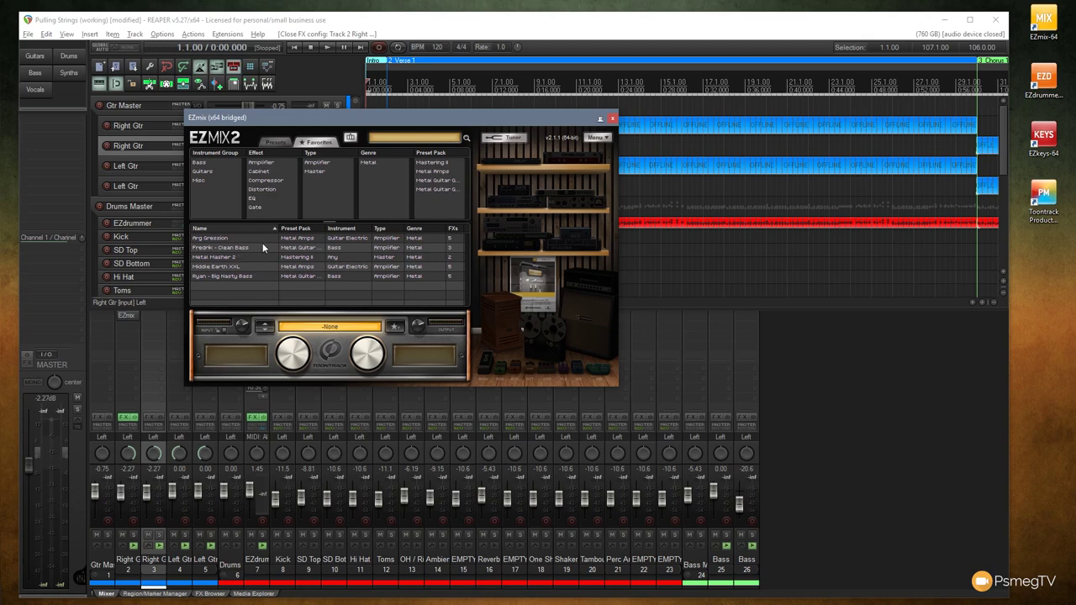
pyautogui.moveTo(365, 123); pyautogui.dragTo(330, 229)
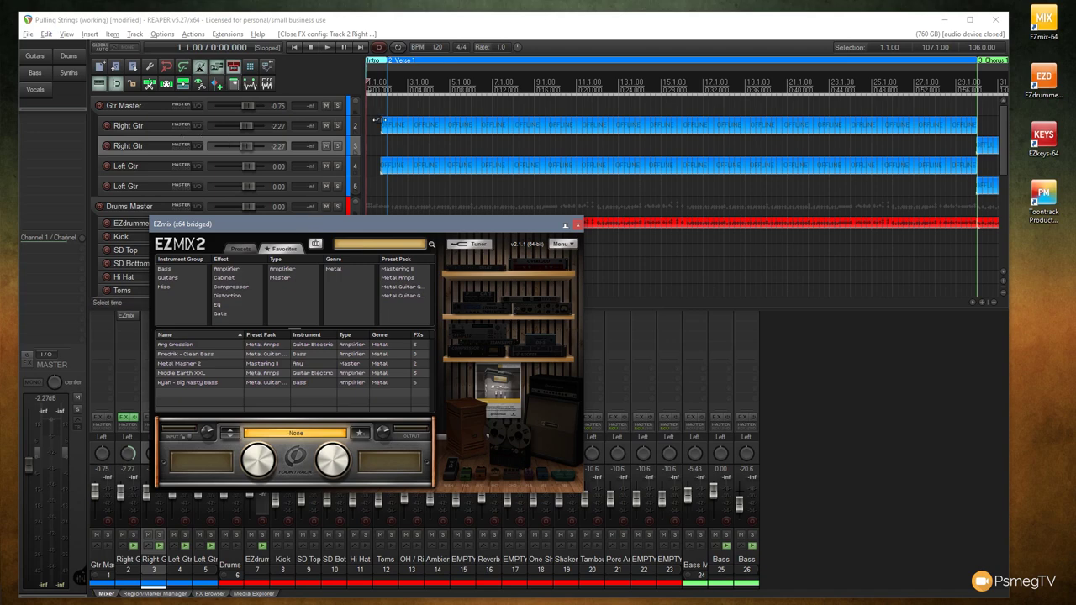
# Step: Play the song from 1.3.00, solo the Right Gtr track 2 to hear it unprocessed, and stop playback
pyautogui.click(389, 126)
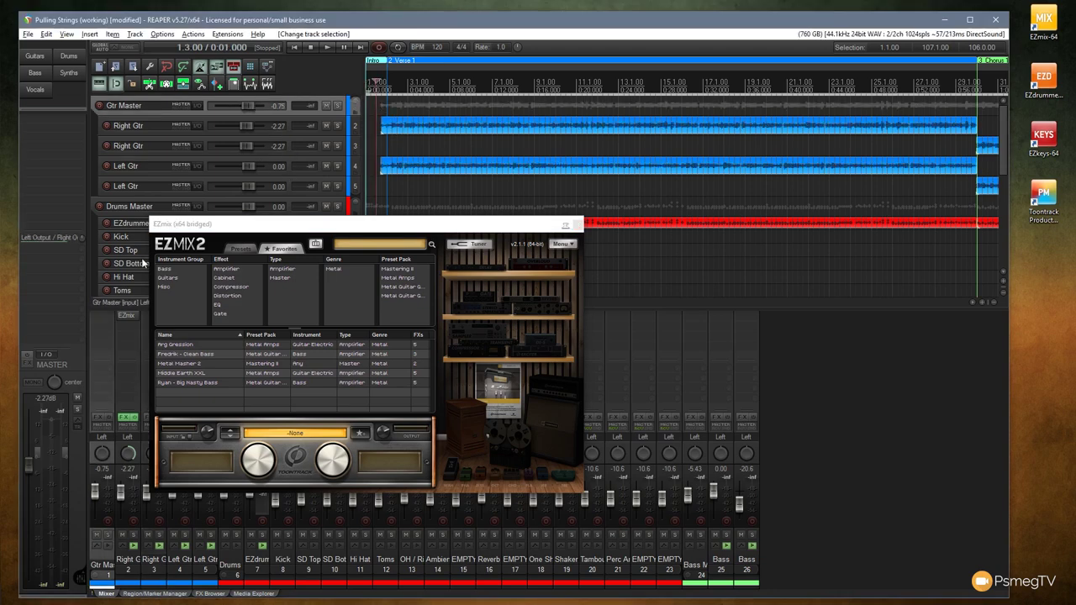
pyautogui.click(326, 48)
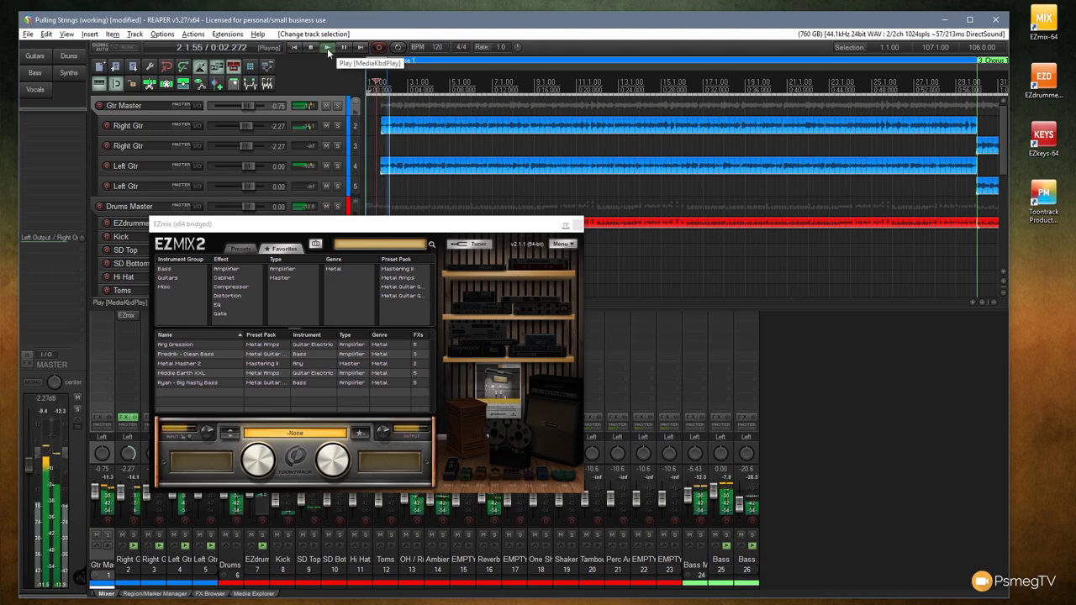
pyautogui.click(339, 126)
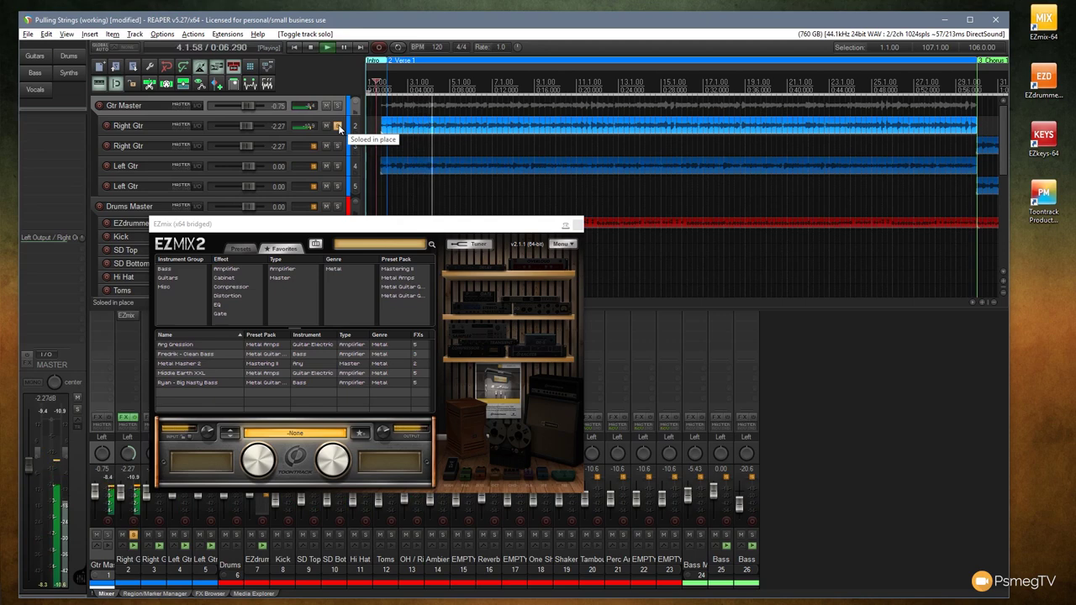
pyautogui.press('space')
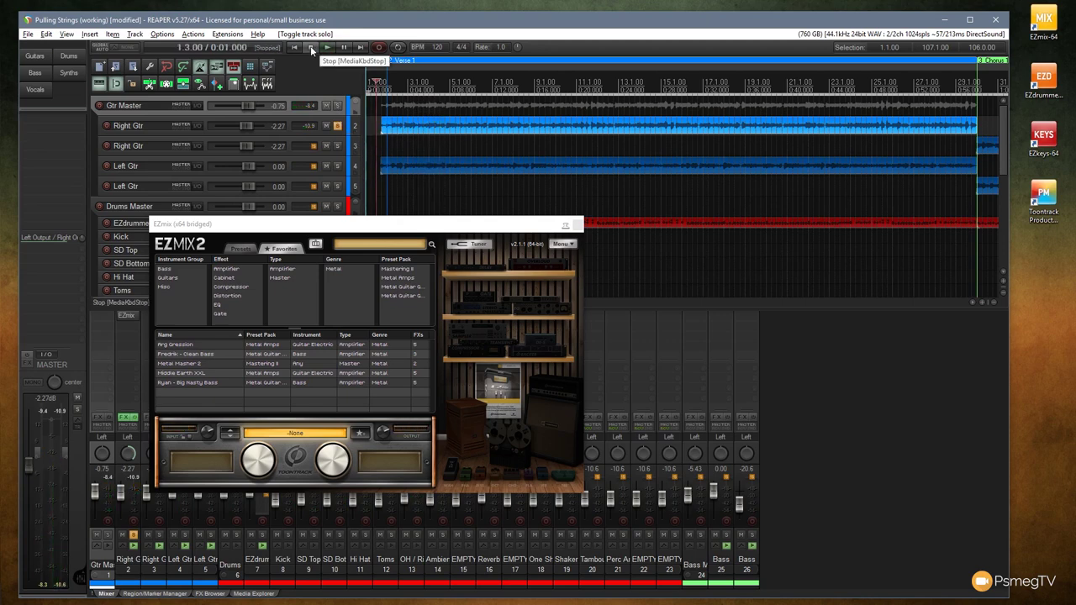
# Step: Load the Arg Gression preset on the Right Gtr track 2 and audition it from 1.4.00
pyautogui.click(304, 151)
pyautogui.click(427, 225)
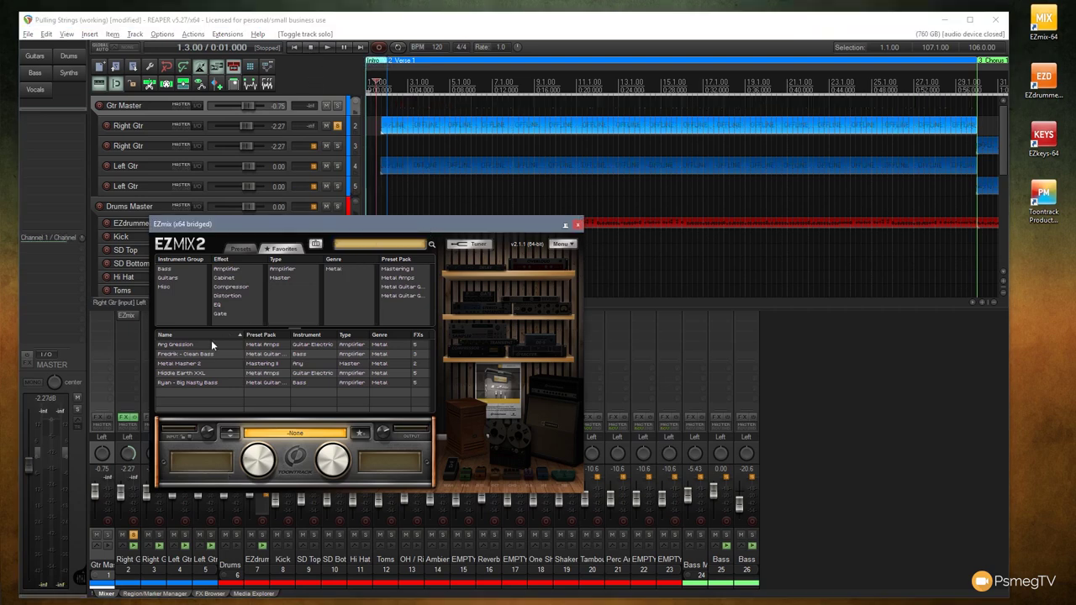
pyautogui.click(204, 344)
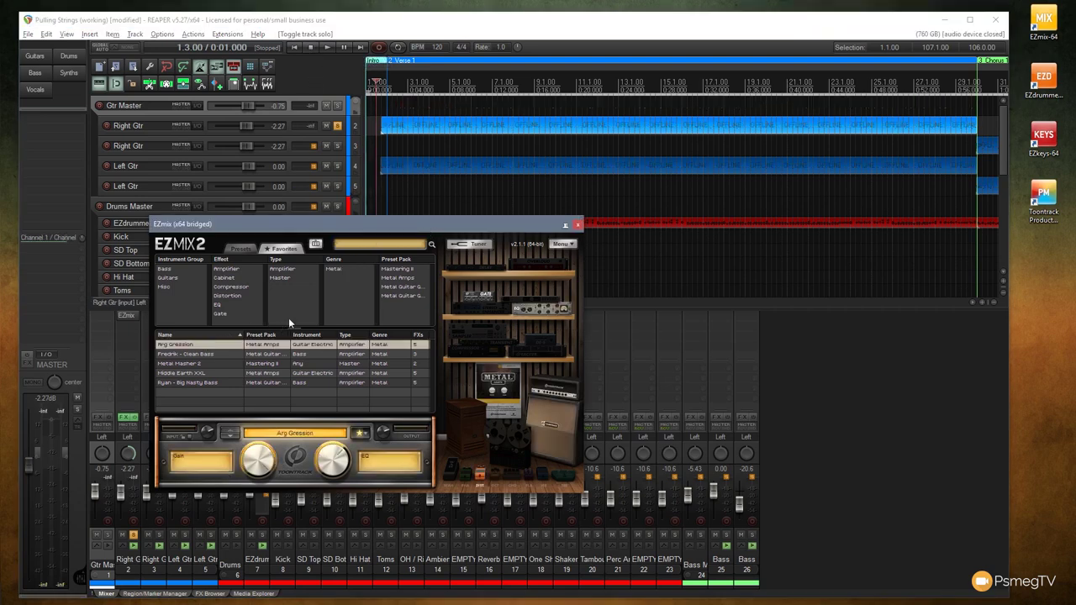
pyautogui.click(382, 136)
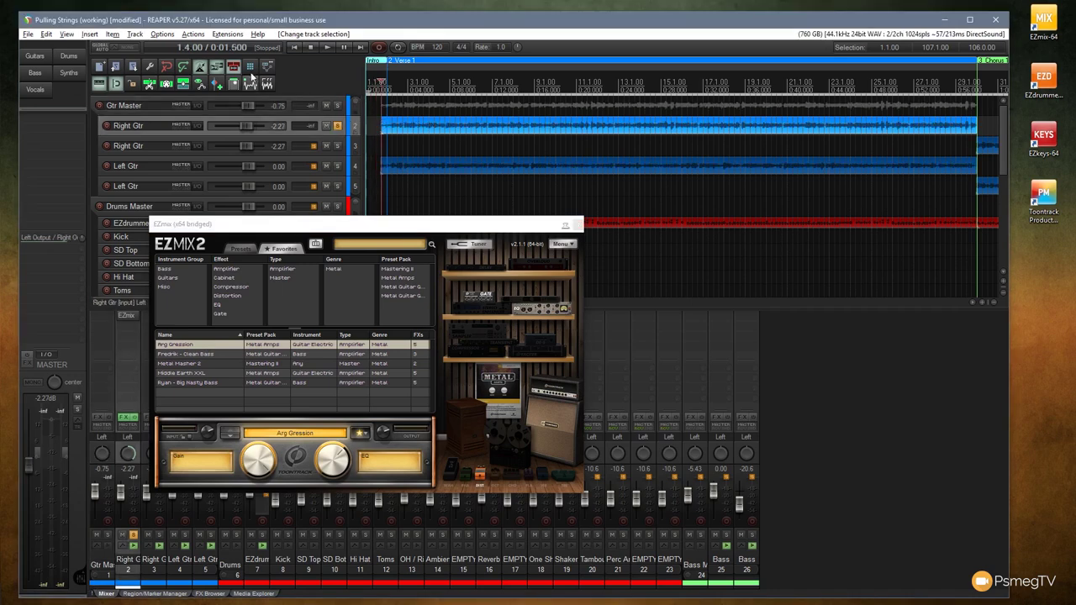
pyautogui.click(327, 48)
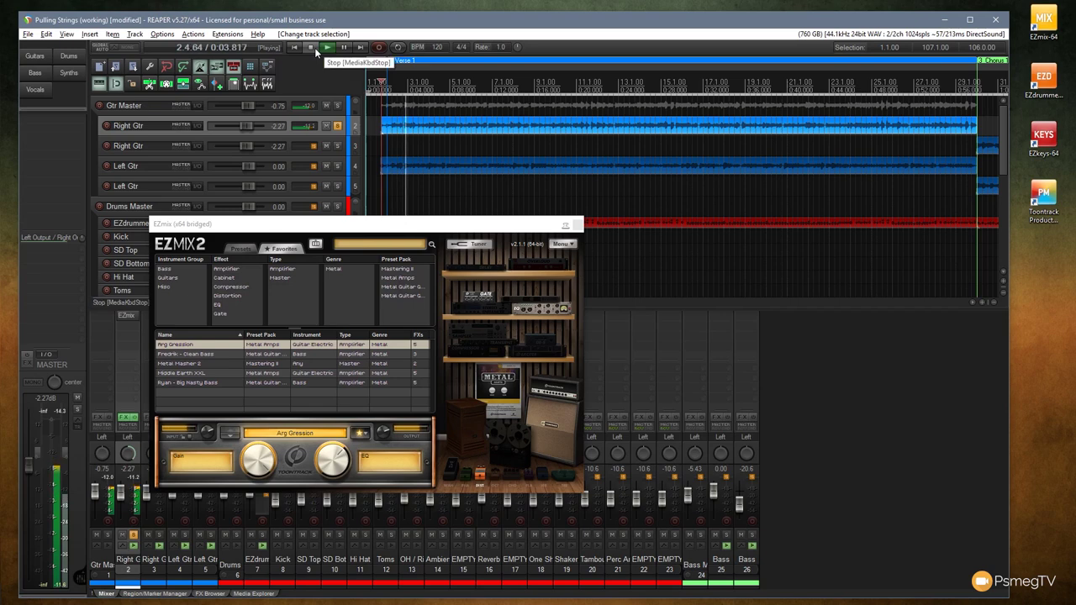
pyautogui.click(315, 47)
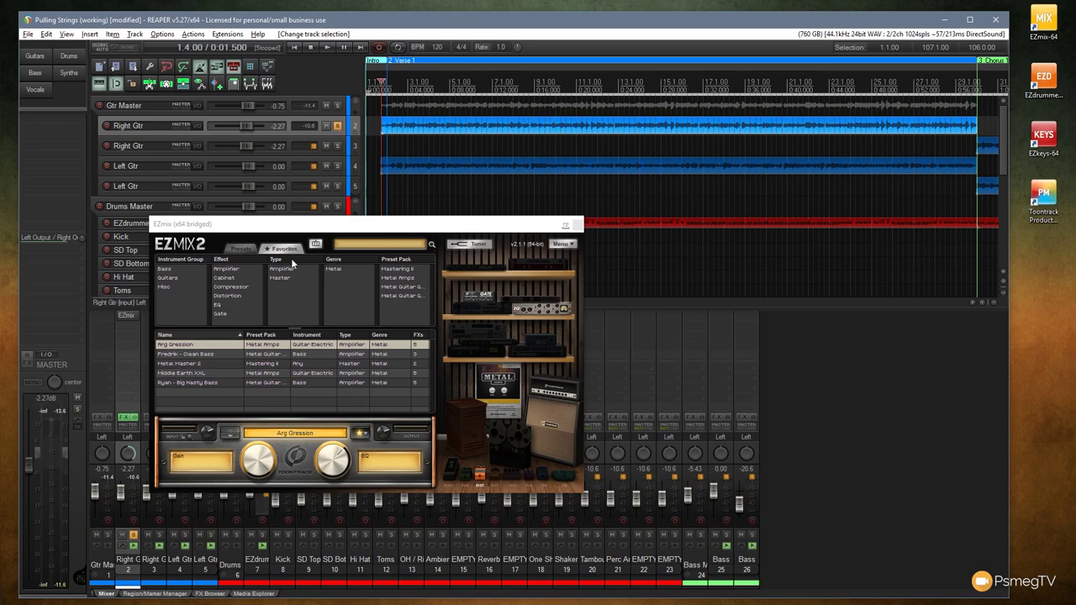
# Step: Solo the Left Gtr track 4 as well and copy the EZmix insert from the Right Gtr track 2 to it
pyautogui.click(338, 167)
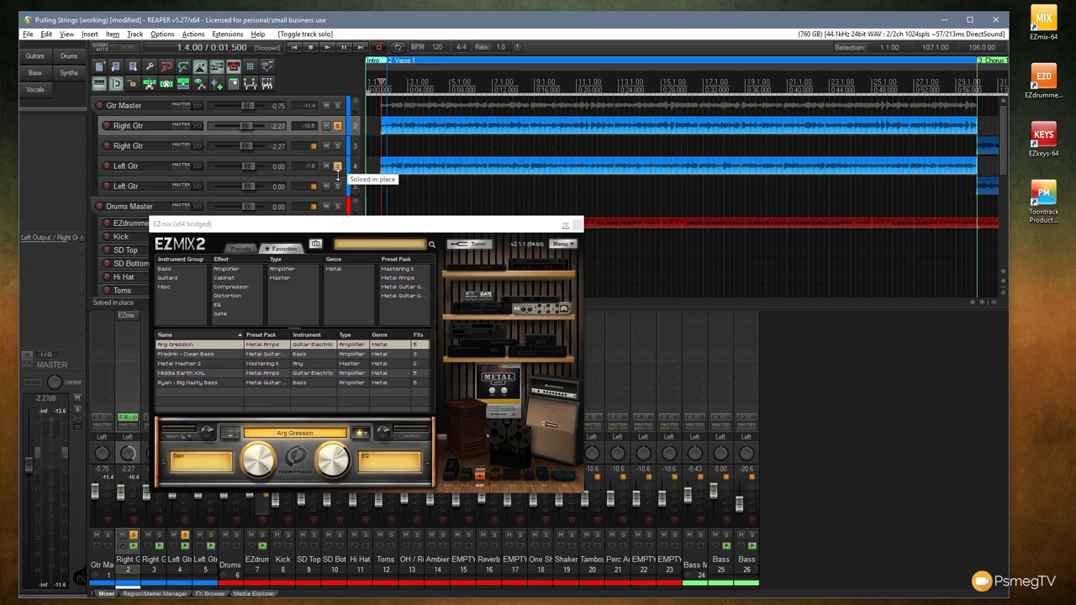
pyautogui.click(565, 224)
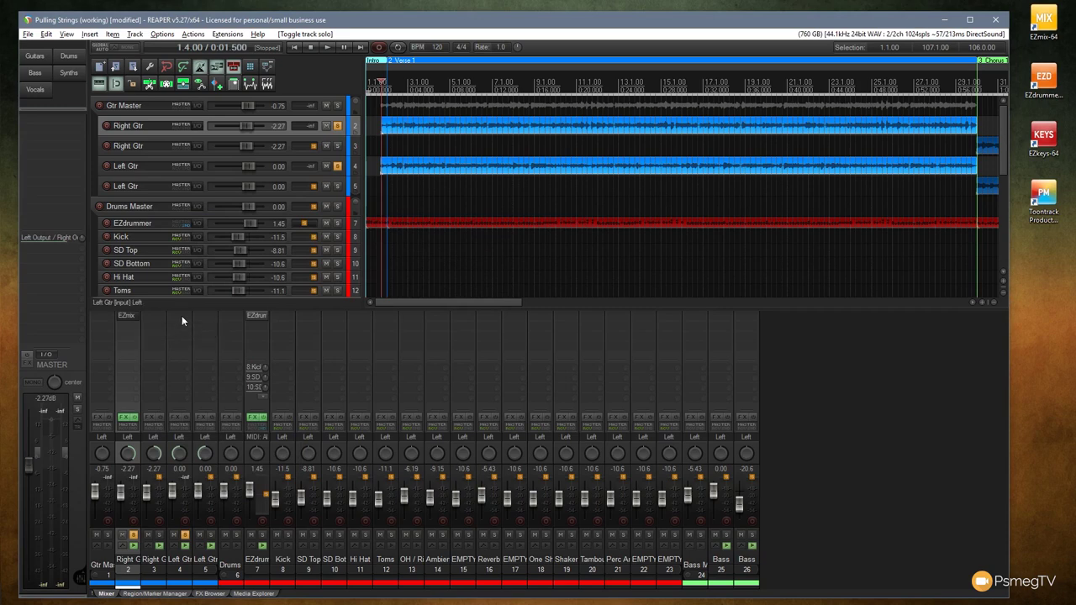
pyautogui.moveTo(240, 368); pyautogui.dragTo(179, 358)
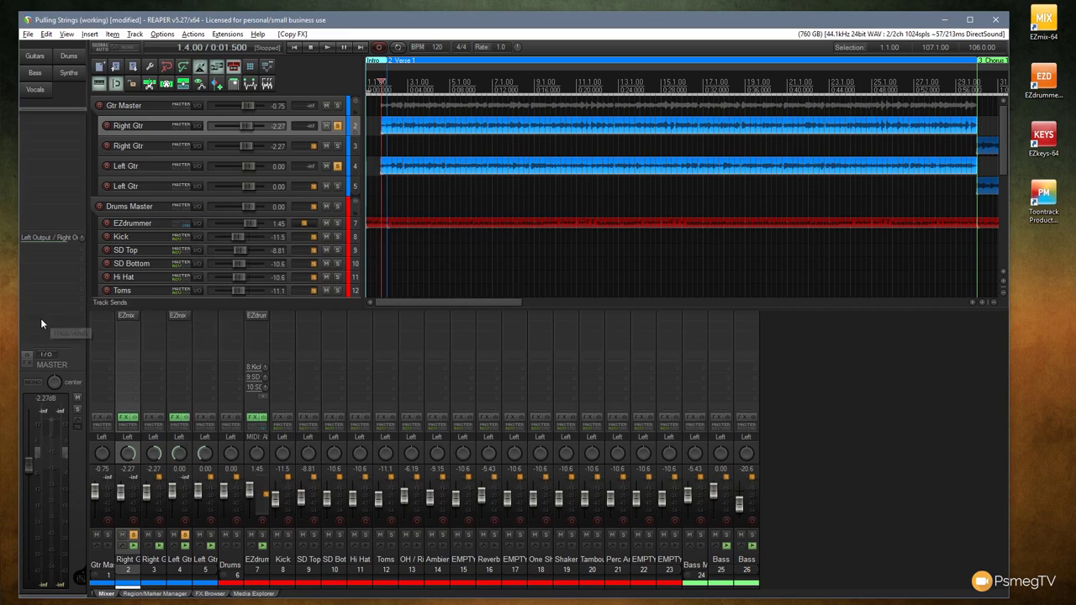
# Step: Open the copied EZmix on the Left Gtr track 4 and load the Middle Earth XXL preset
pyautogui.click(172, 315)
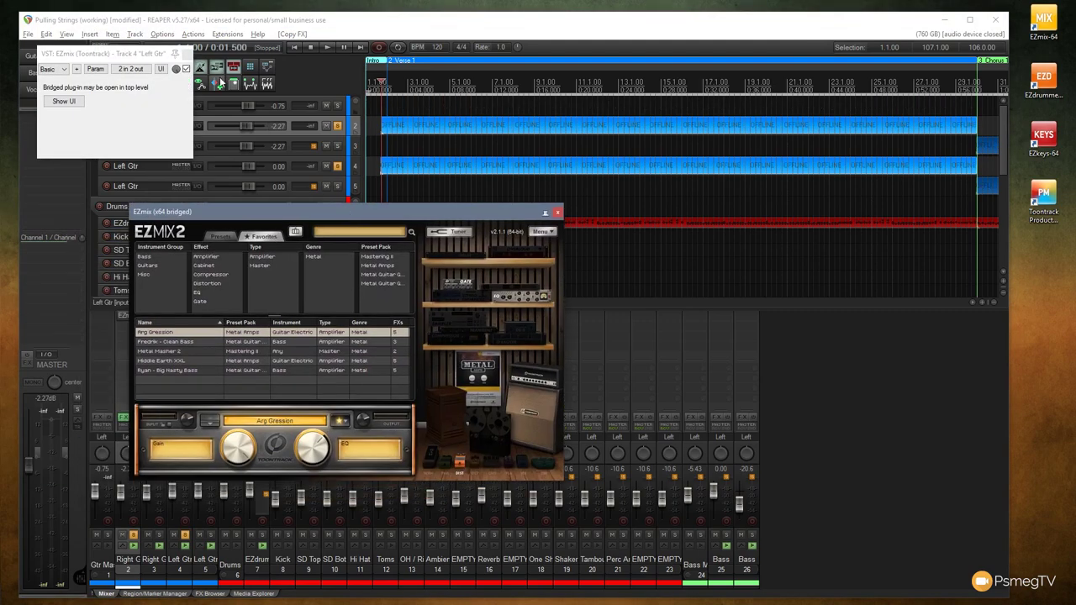
pyautogui.click(187, 54)
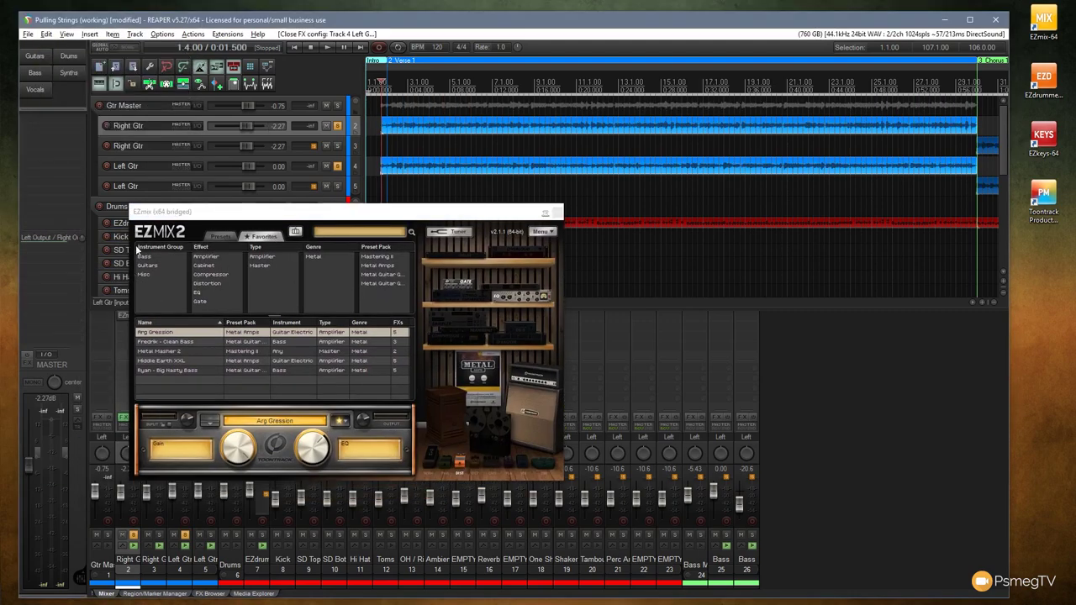
pyautogui.click(165, 361)
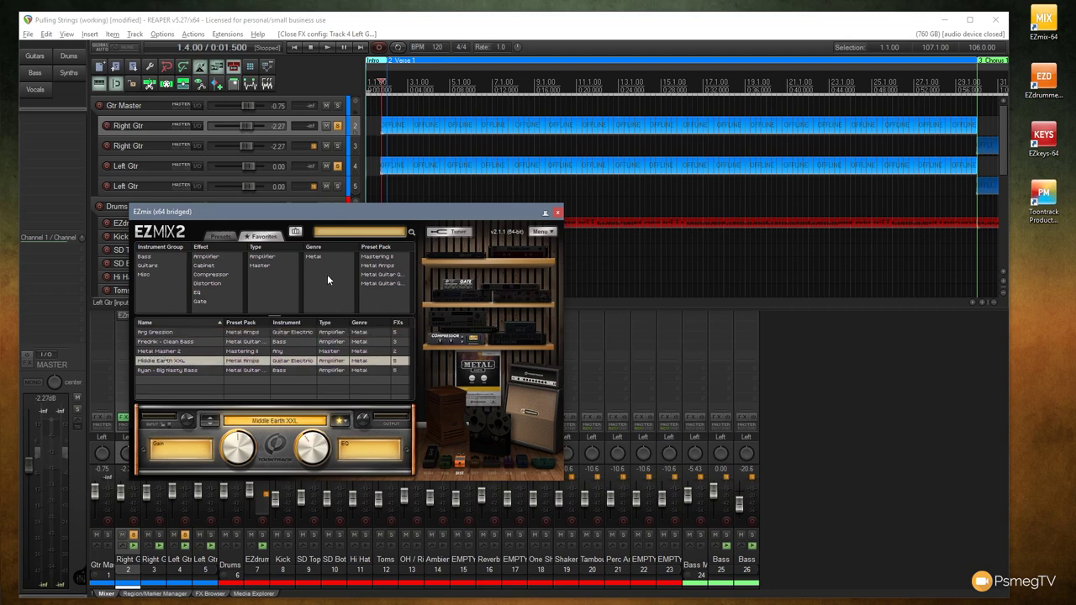
# Step: Audition both verse guitars together, briefly unsoloing the Right Gtr track 2 to hear the left one alone
pyautogui.click(326, 48)
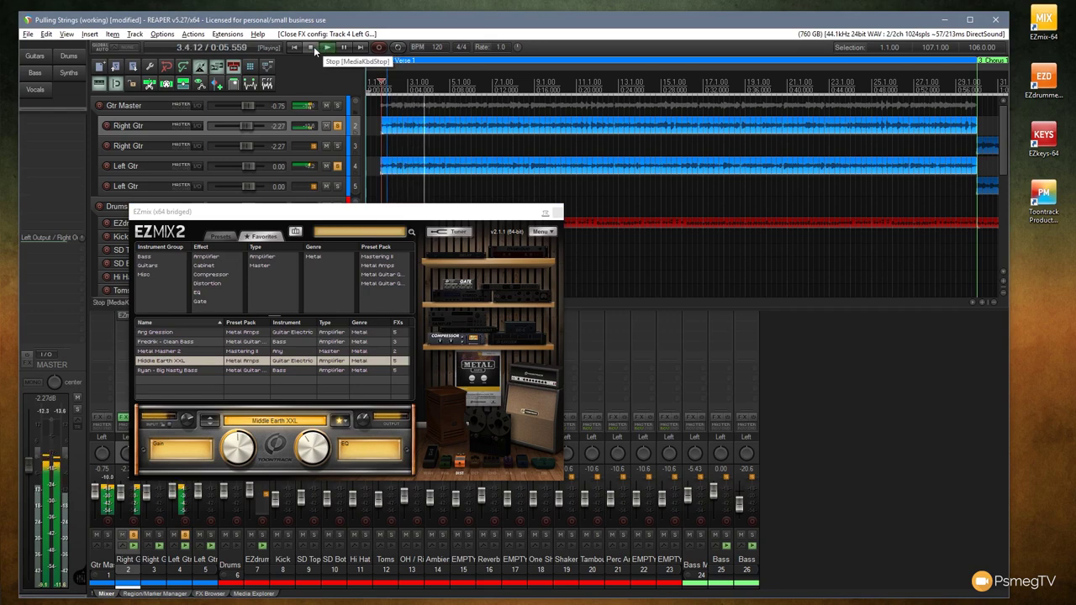
pyautogui.click(334, 127)
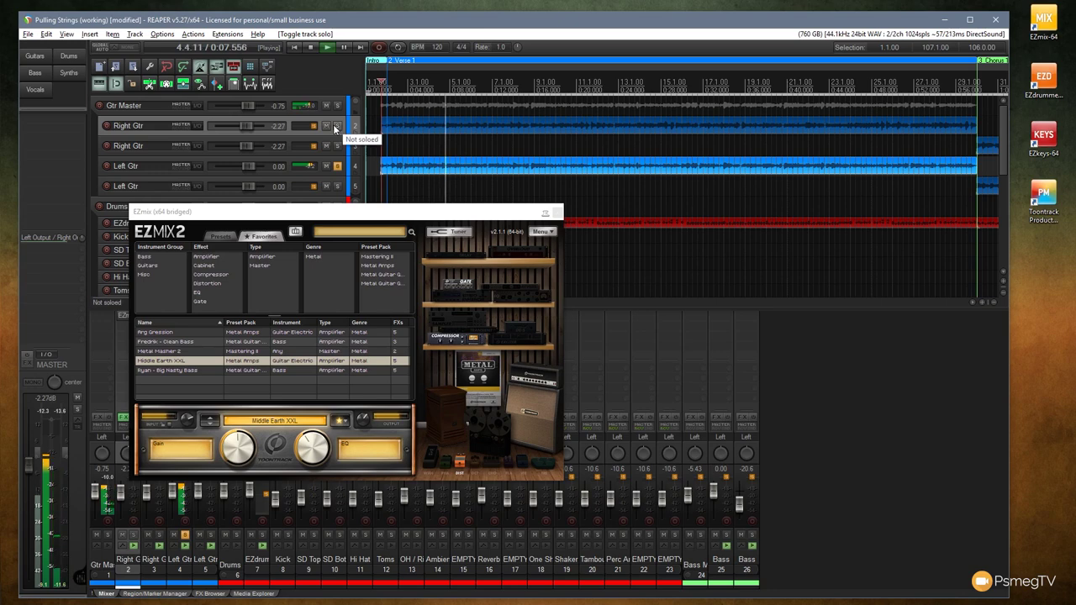
pyautogui.click(334, 127)
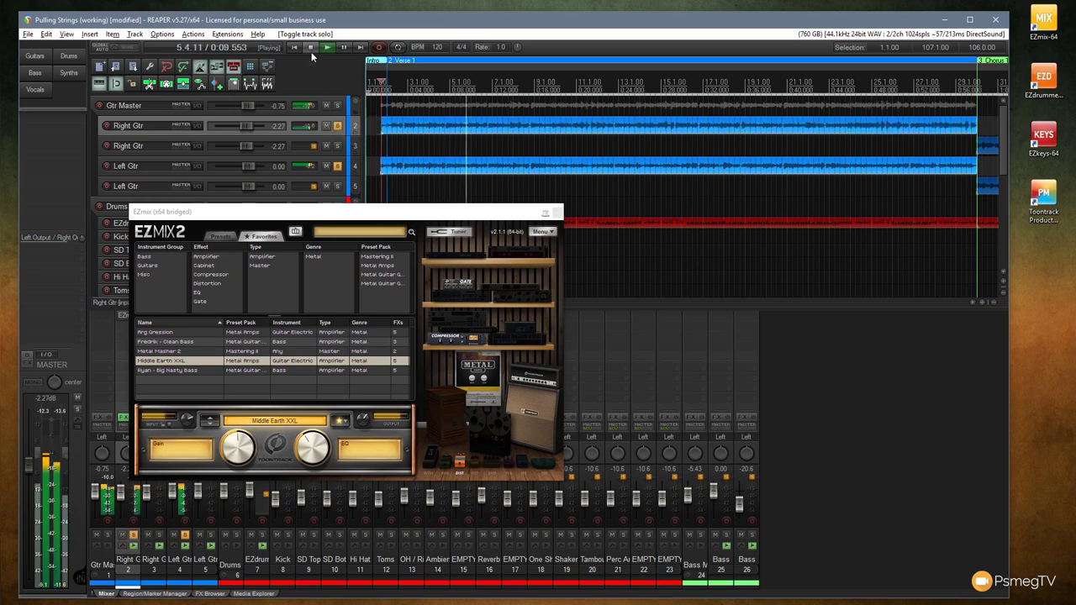
pyautogui.click(311, 49)
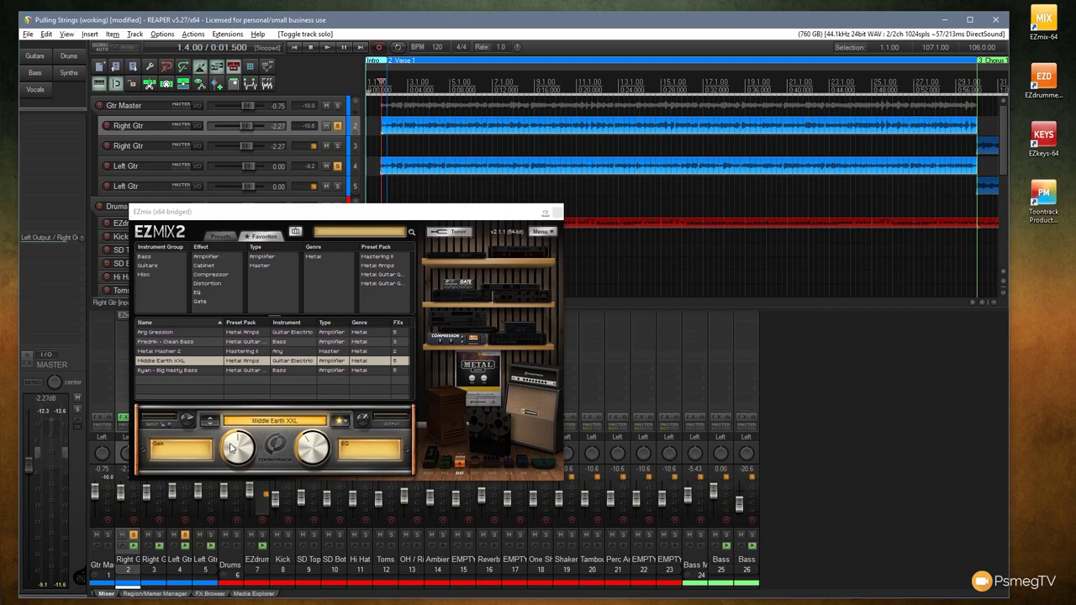
# Step: Hide the EZmix window and copy the EZmix inserts to the chorus guitar tracks 3 and 5
pyautogui.click(545, 213)
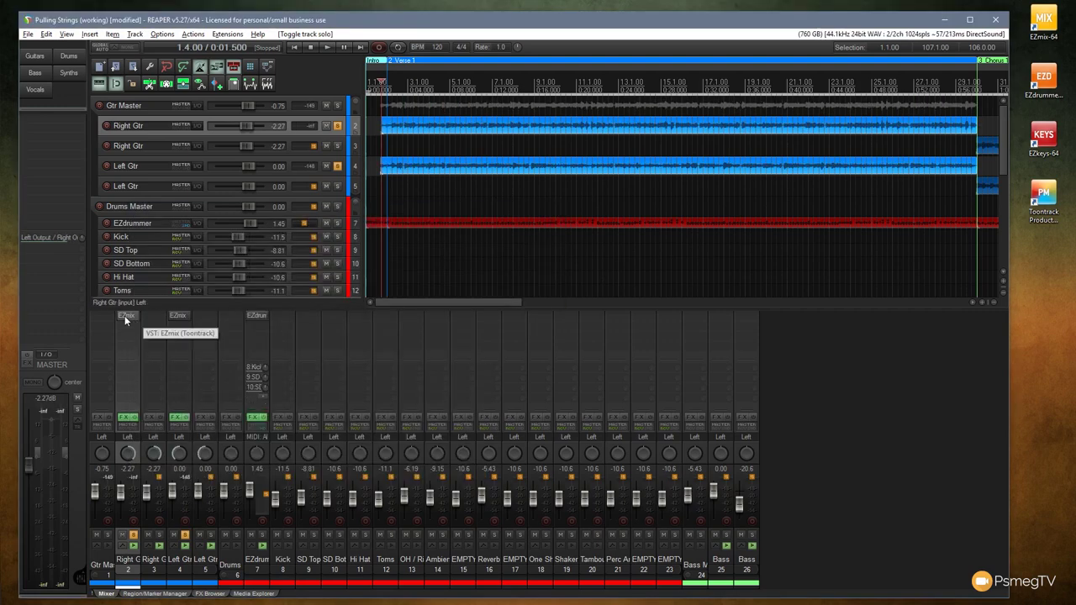
pyautogui.moveTo(137, 320); pyautogui.dragTo(183, 318)
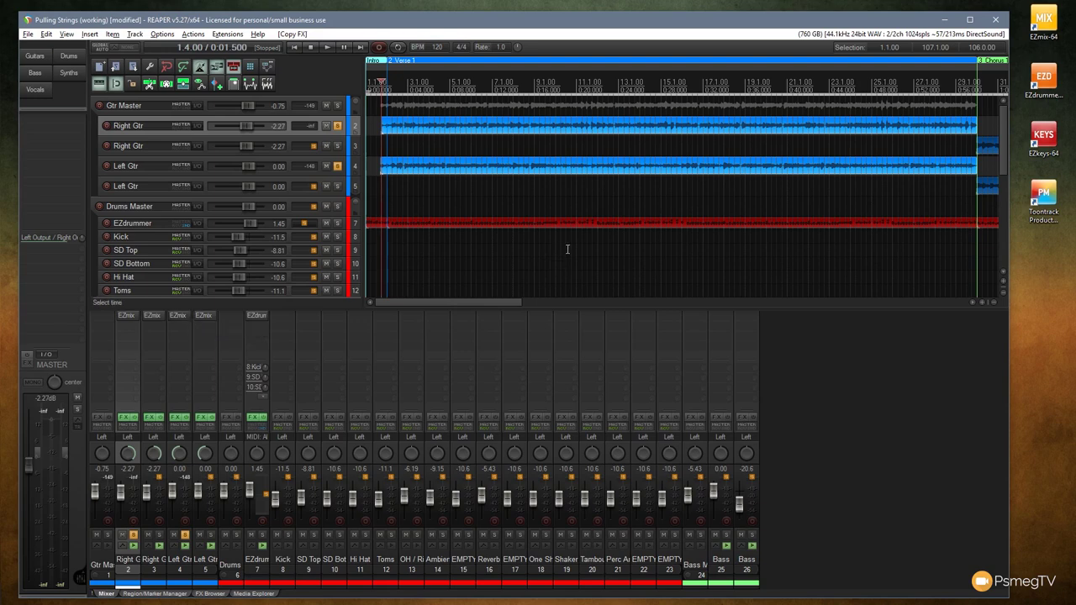
pyautogui.scroll(-3, 584, 233)
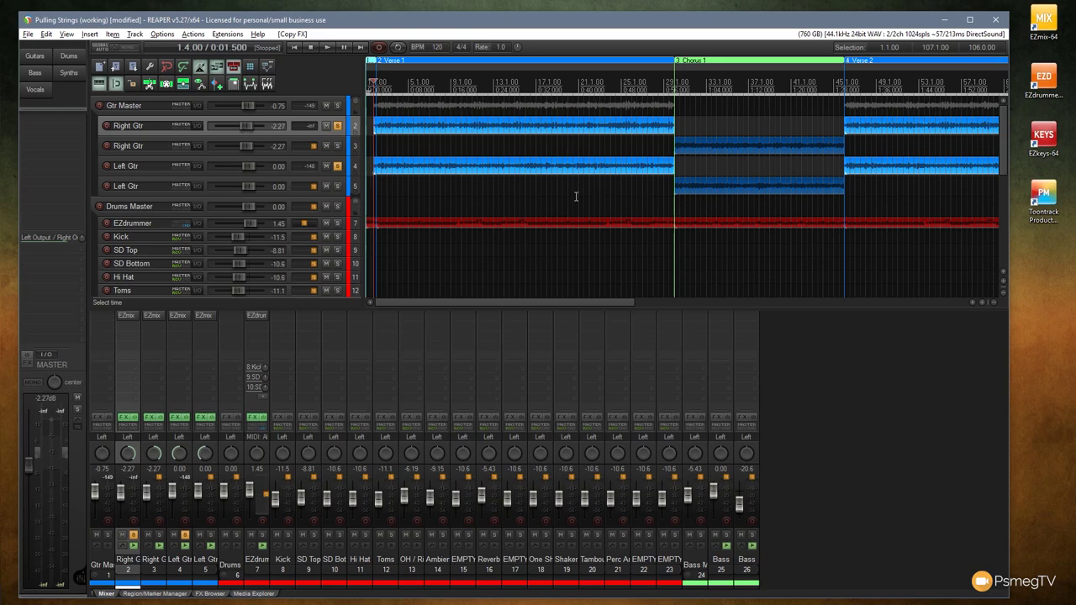
# Step: Unsolo the Right Gtr track 2 and Left Gtr track 4, and play the full mix with the processed guitars
pyautogui.click(337, 125)
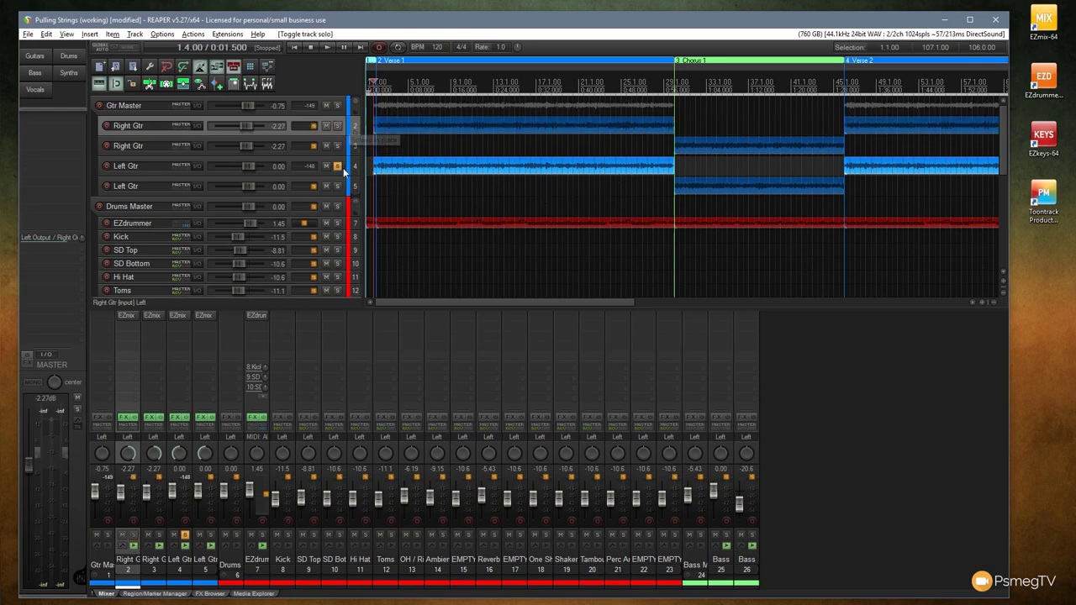
pyautogui.click(337, 165)
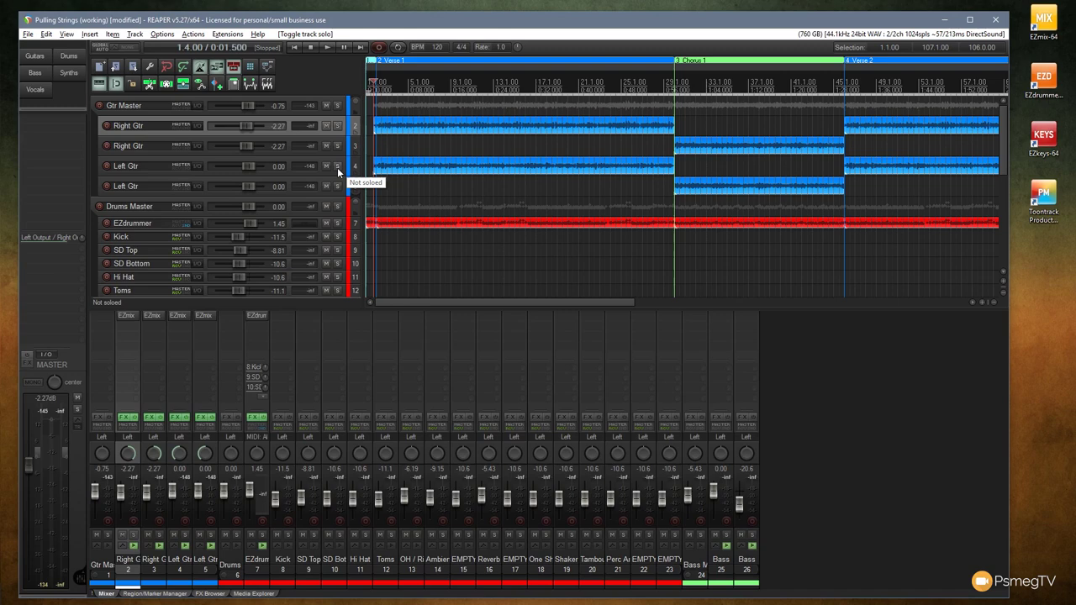
pyautogui.click(327, 48)
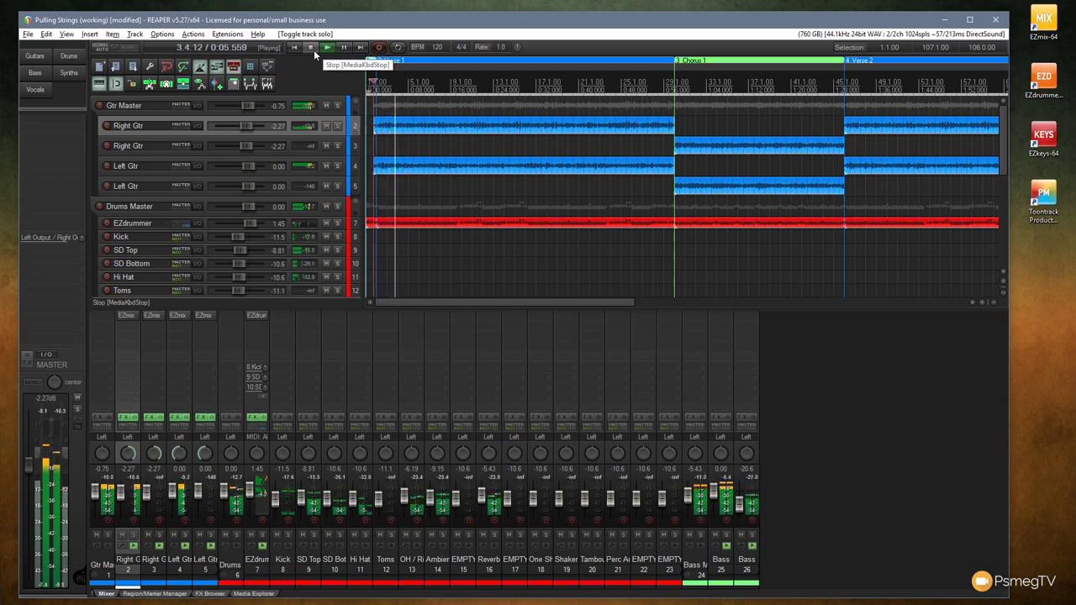
pyautogui.click(310, 48)
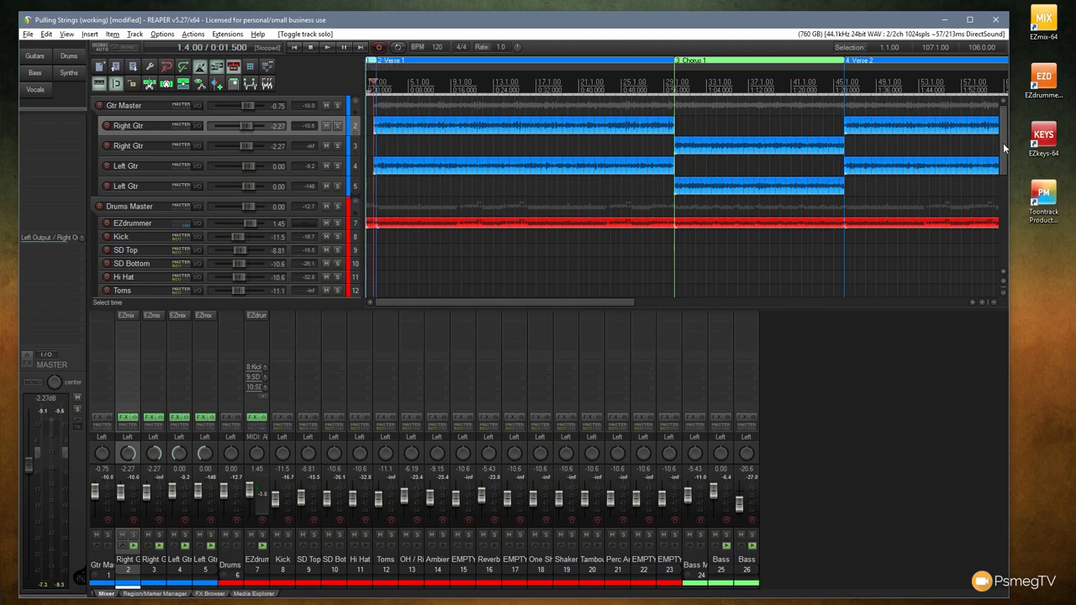
# Step: Solo the Bass Master track and place the edit cursor at 2.1.00
pyautogui.moveTo(1003, 148); pyautogui.dragTo(1005, 236)
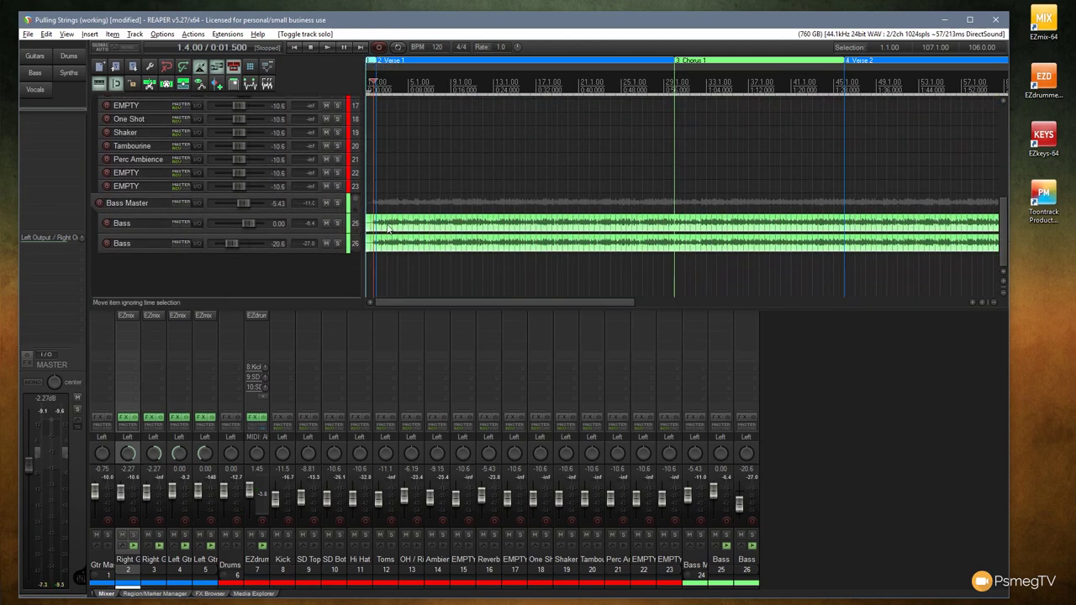
pyautogui.click(337, 202)
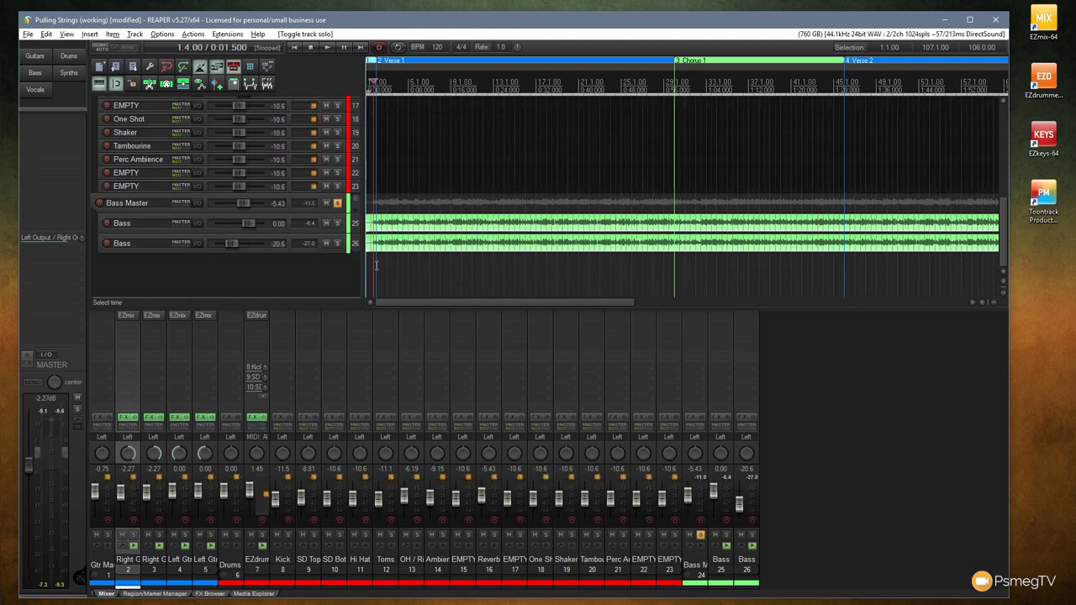
pyautogui.click(379, 234)
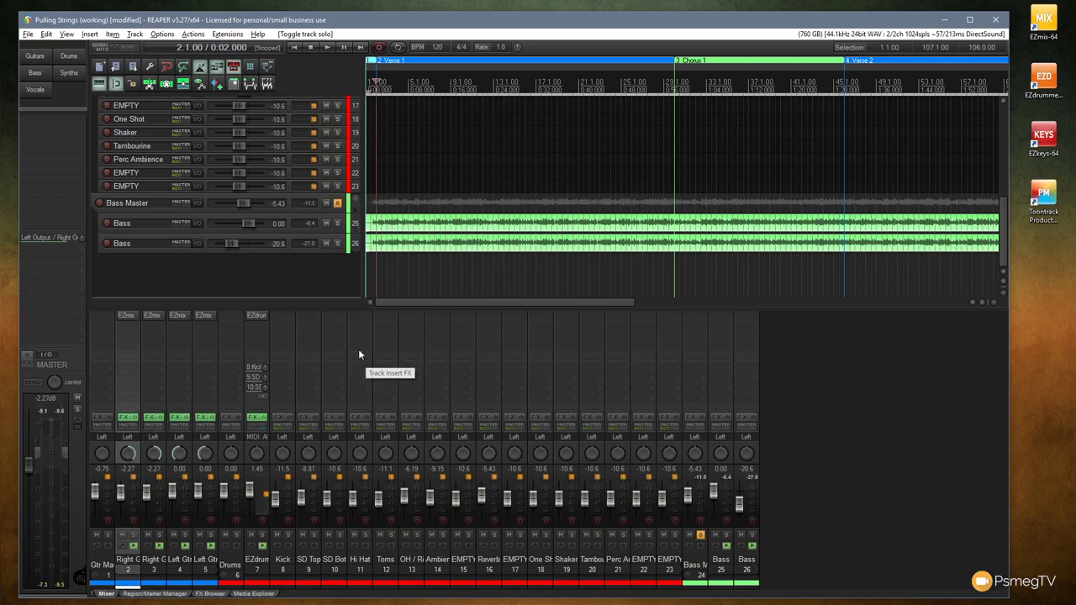
# Step: Solo the Bass track 25 instead of the Bass Master and play it unprocessed
pyautogui.click(336, 202)
pyautogui.click(337, 222)
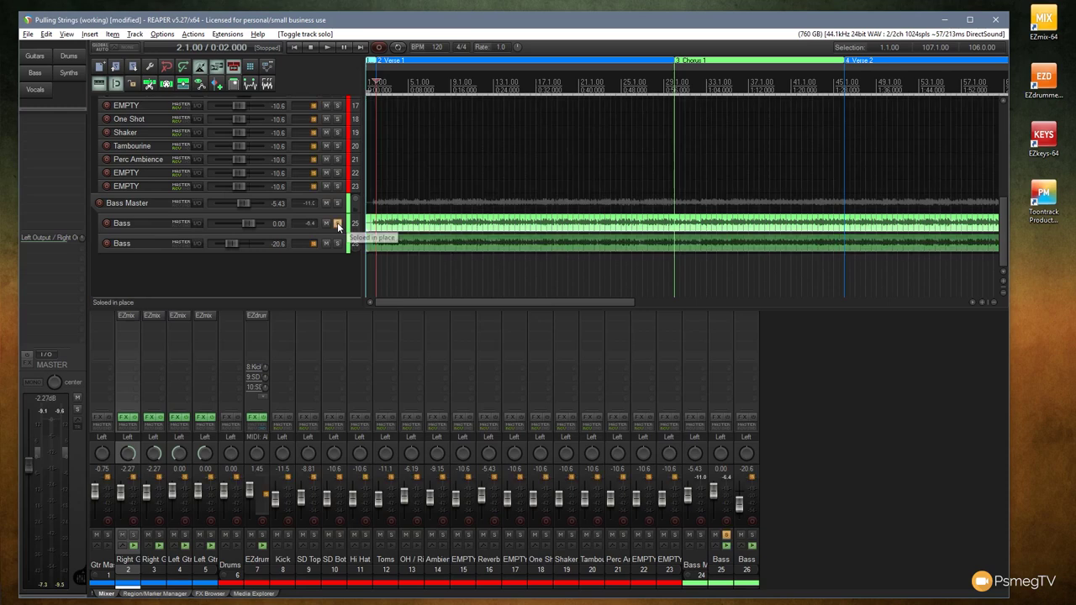
pyautogui.click(328, 47)
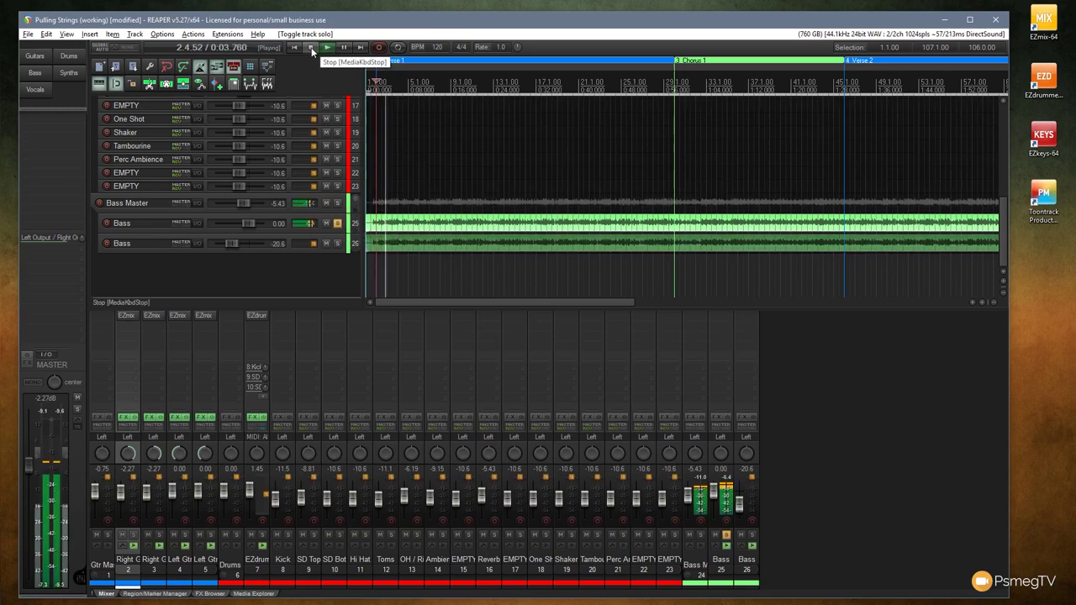
pyautogui.click(311, 47)
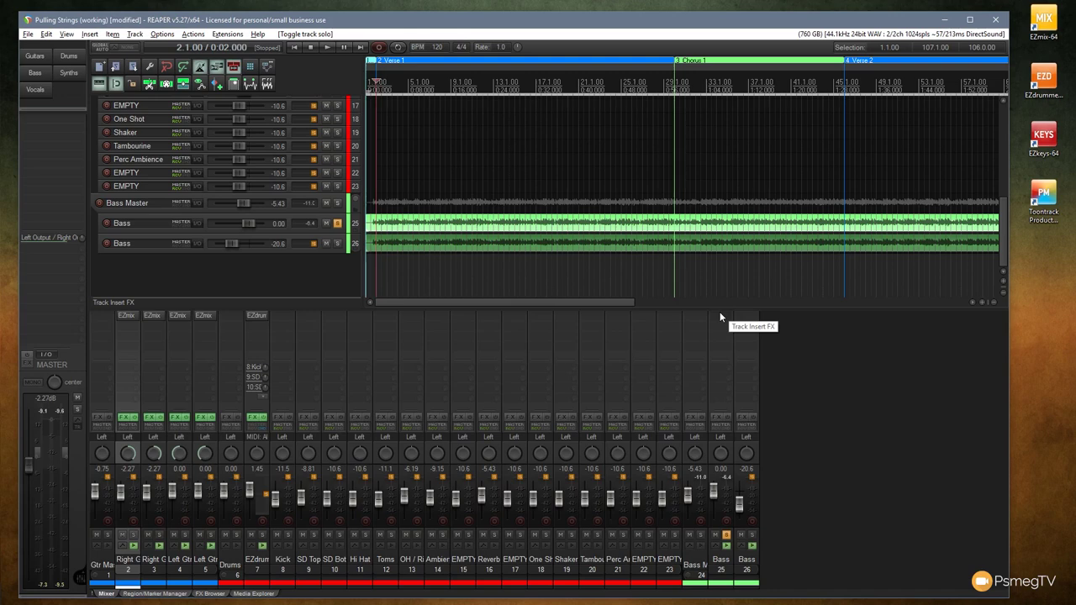
# Step: Insert EZmix on the Bass track 25 and load the favourite preset Fredrik - Clean Bass
pyautogui.hotkey('ctrl', 'shift', 'f')
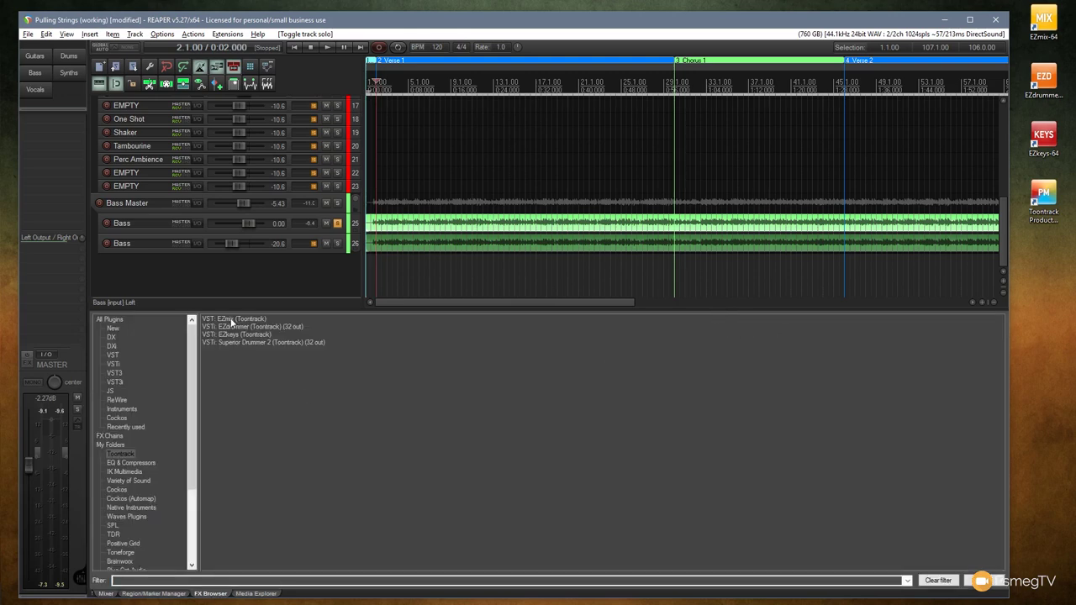
pyautogui.moveTo(231, 322); pyautogui.dragTo(330, 234)
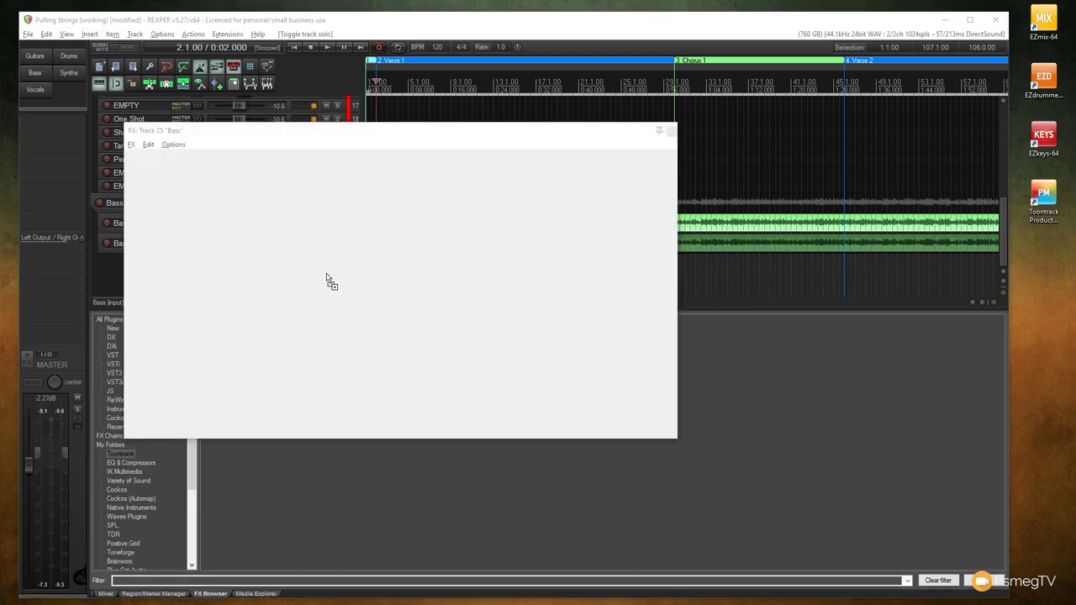
pyautogui.moveTo(201, 200); pyautogui.dragTo(428, 192)
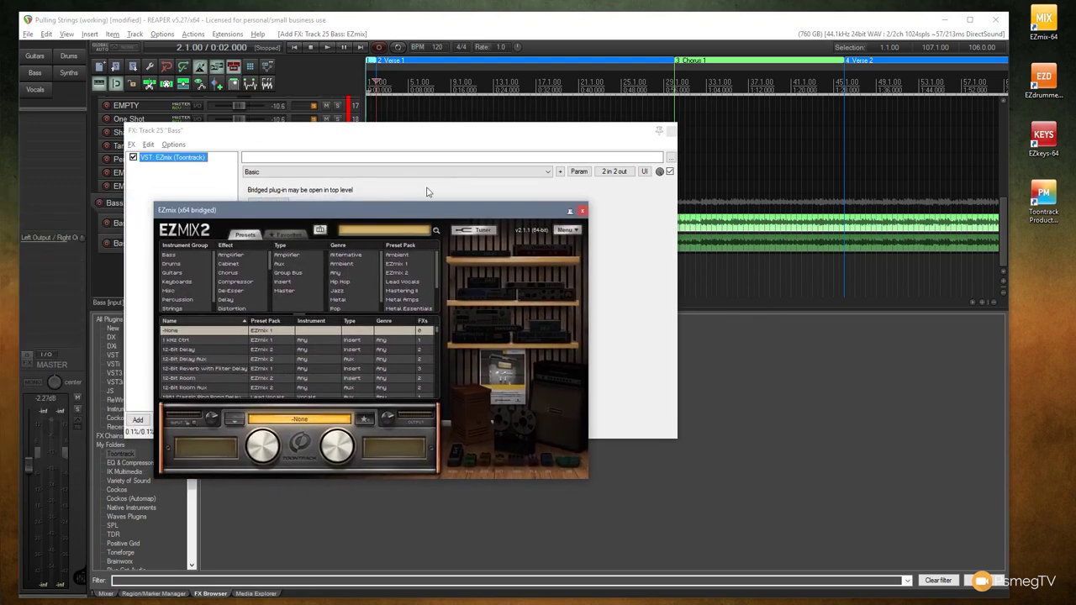
pyautogui.click(671, 131)
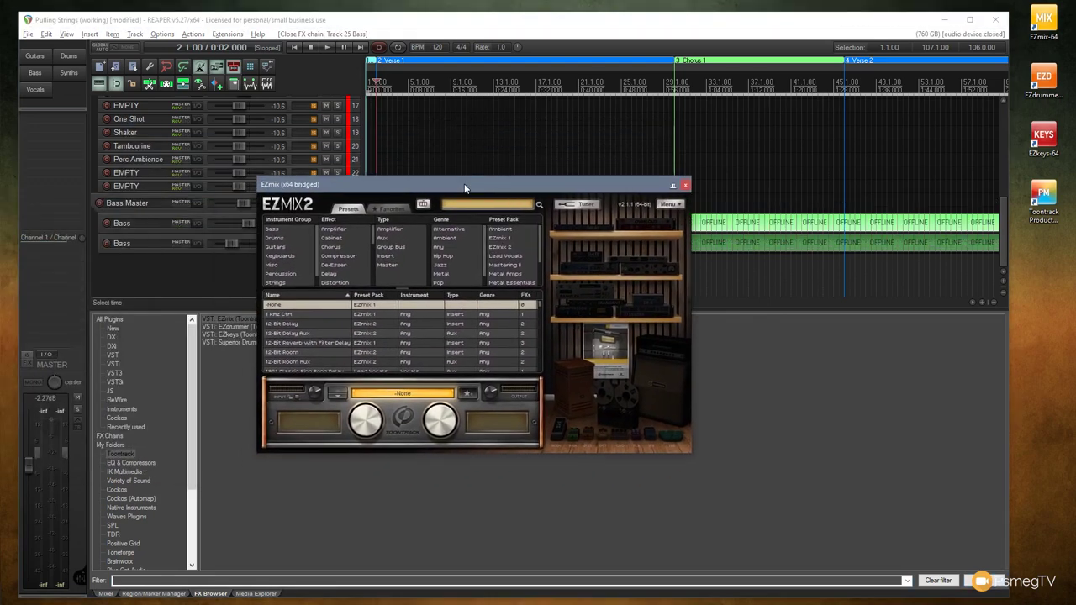
pyautogui.click(385, 207)
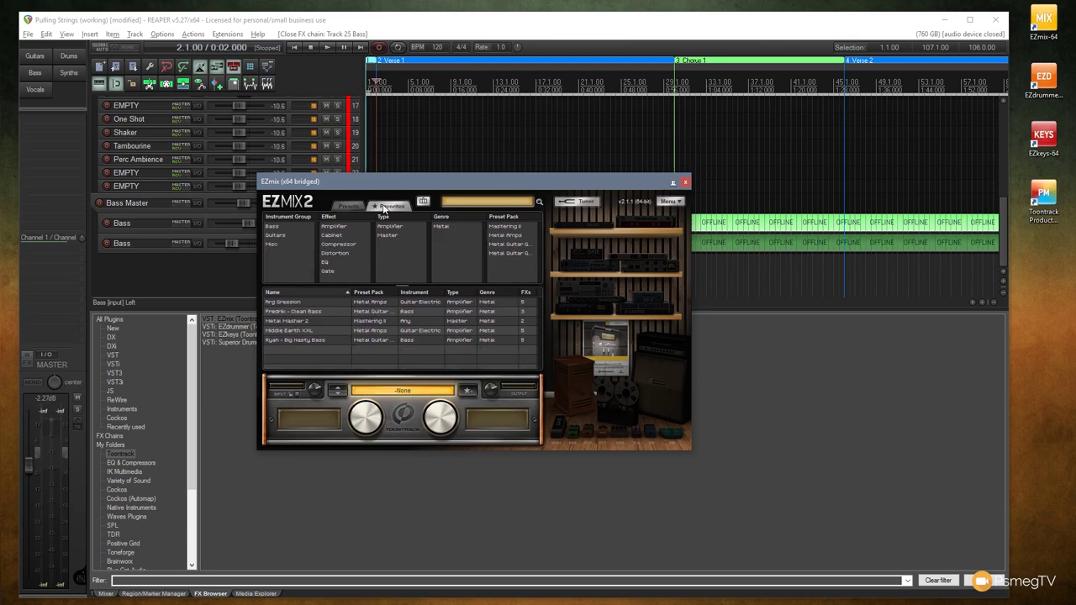
pyautogui.click(306, 314)
# Step: Place the EZmix window below the tracks and audition the Bass track 25 with the clean preset
pyautogui.moveTo(422, 185); pyautogui.dragTo(360, 299)
pyautogui.click(326, 47)
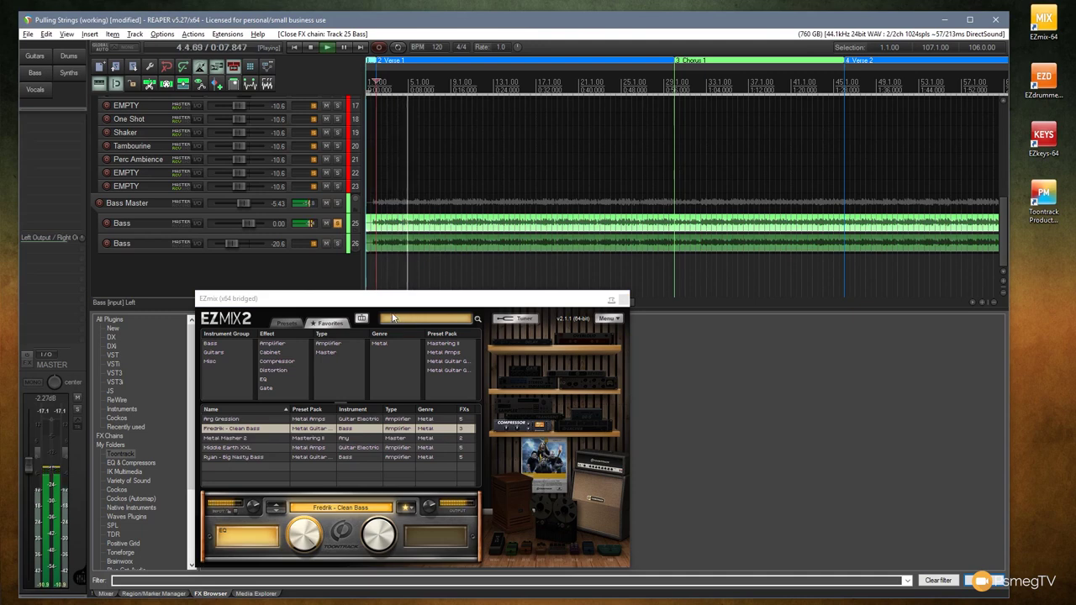
pyautogui.press('space')
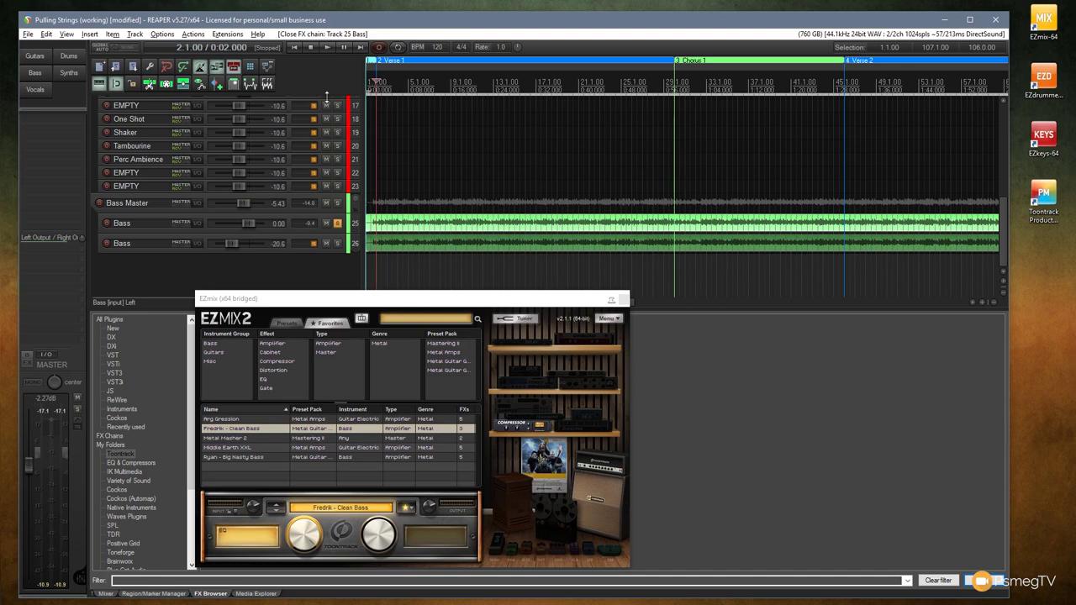
# Step: Insert EZmix on the Bass track 26 and arrange the two EZmix windows side by side
pyautogui.moveTo(386, 303); pyautogui.dragTo(614, 295)
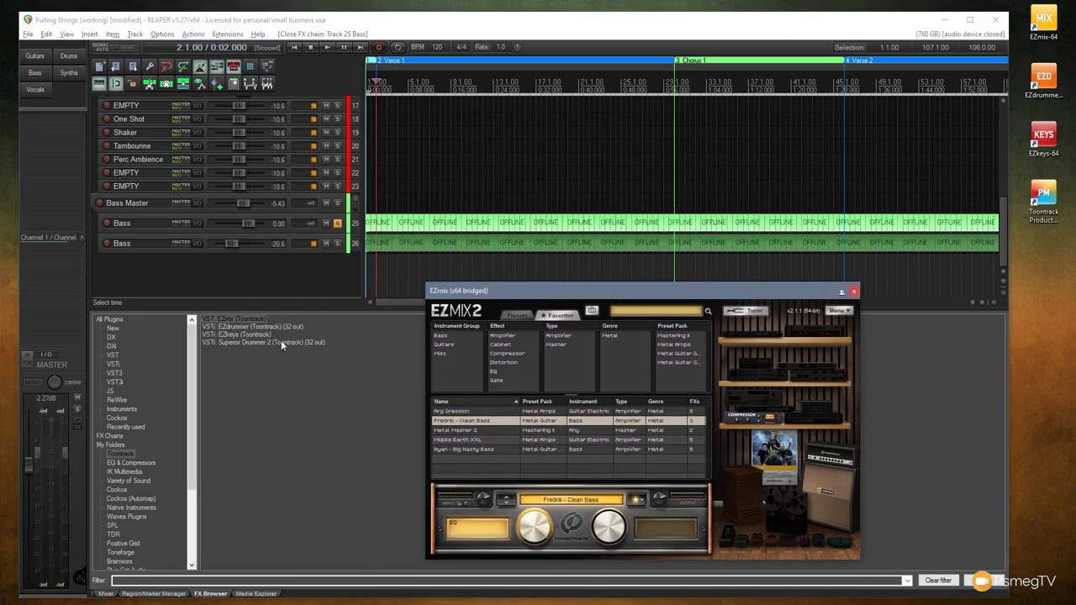
pyautogui.click(329, 250)
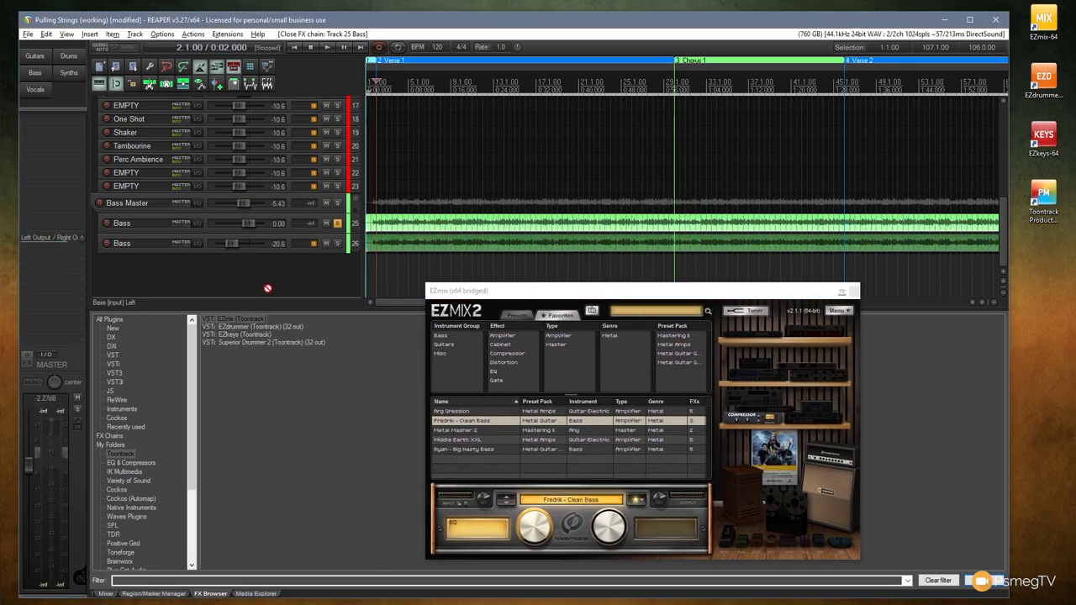
pyautogui.click(333, 247)
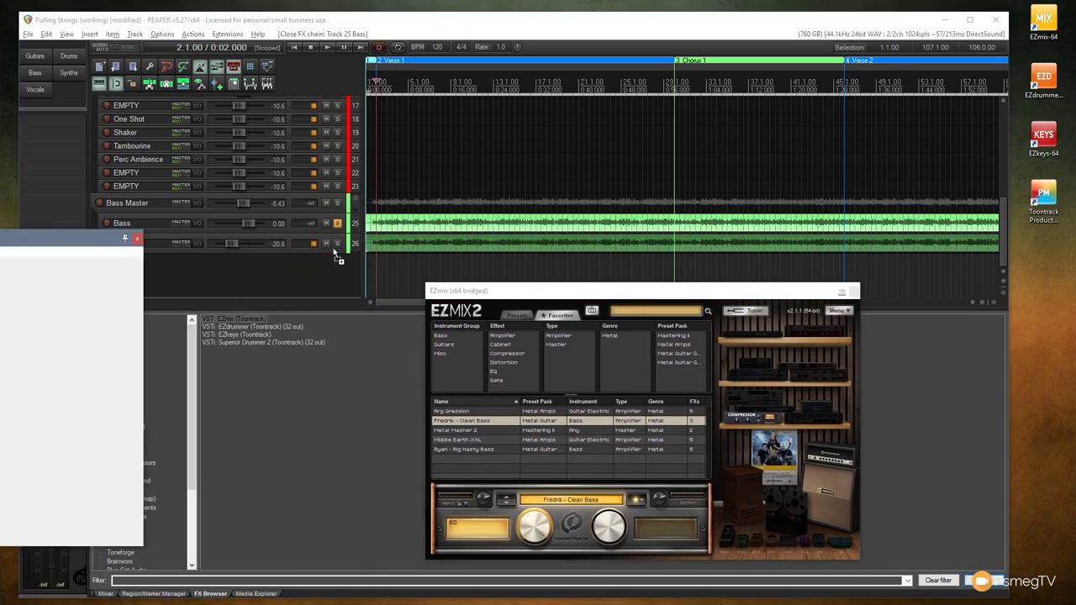
pyautogui.click(140, 240)
pyautogui.moveTo(353, 203); pyautogui.dragTo(303, 319)
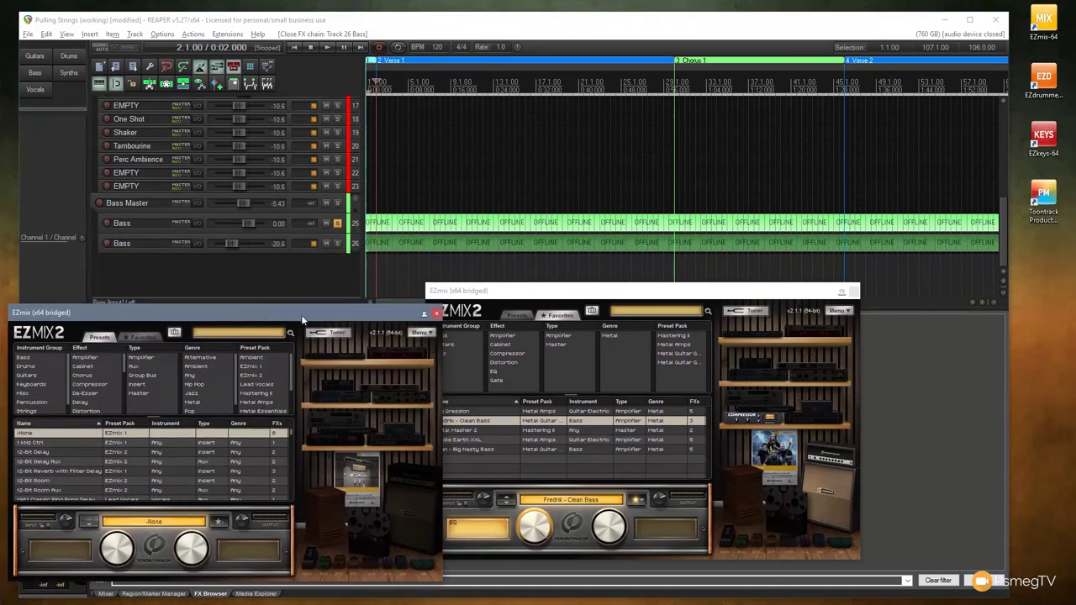
pyautogui.moveTo(654, 291); pyautogui.dragTo(731, 281)
pyautogui.moveTo(324, 312); pyautogui.dragTo(382, 289)
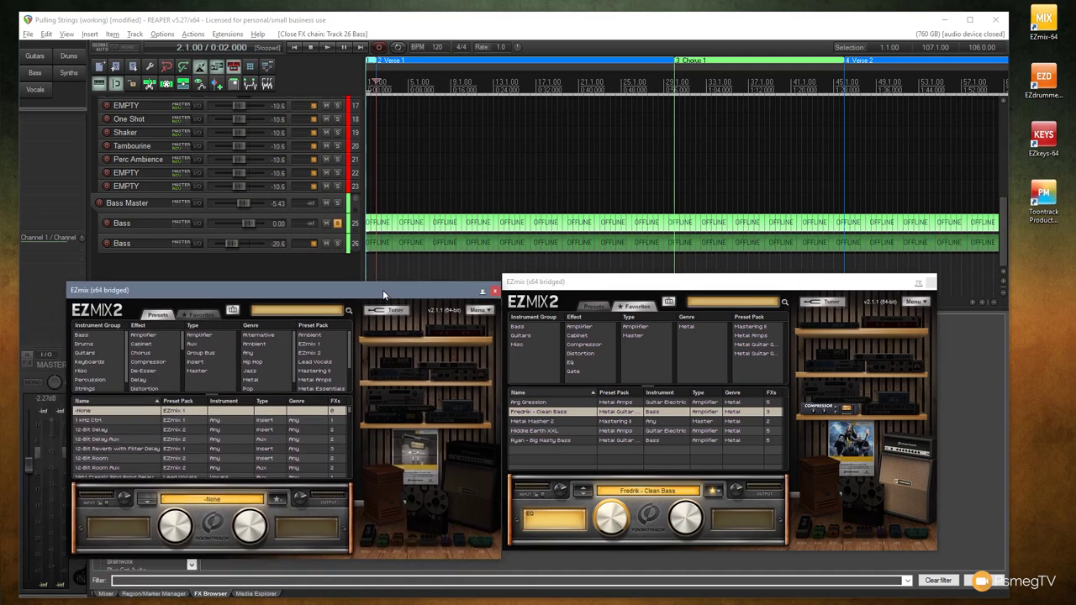
# Step: Load the favourite preset Ryan - Big Nasty Bass in track 26's EZmix and align the two plugin windows
pyautogui.click(193, 316)
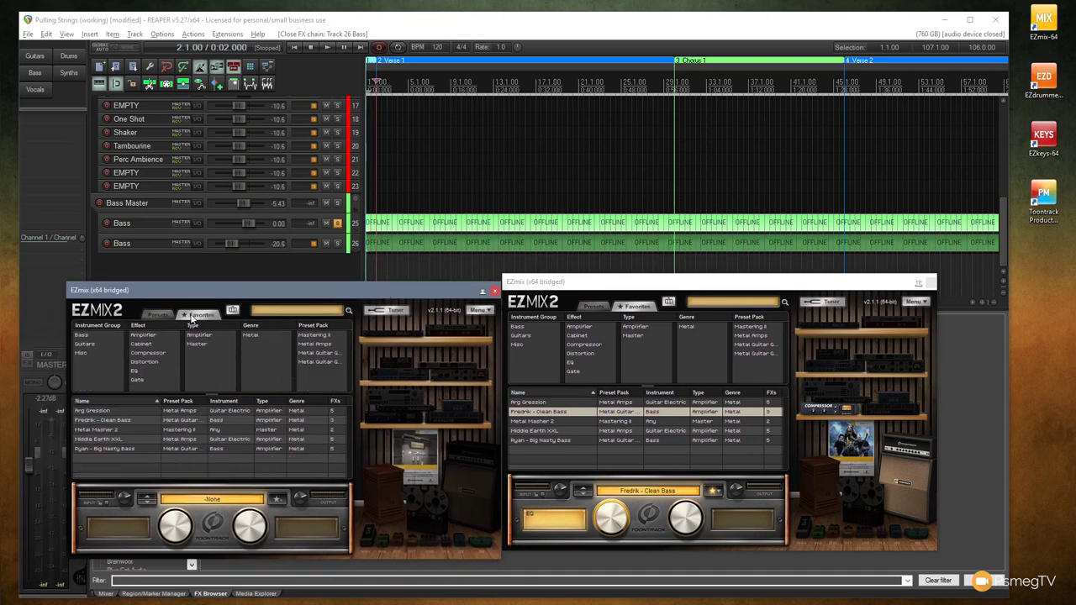
pyautogui.click(107, 447)
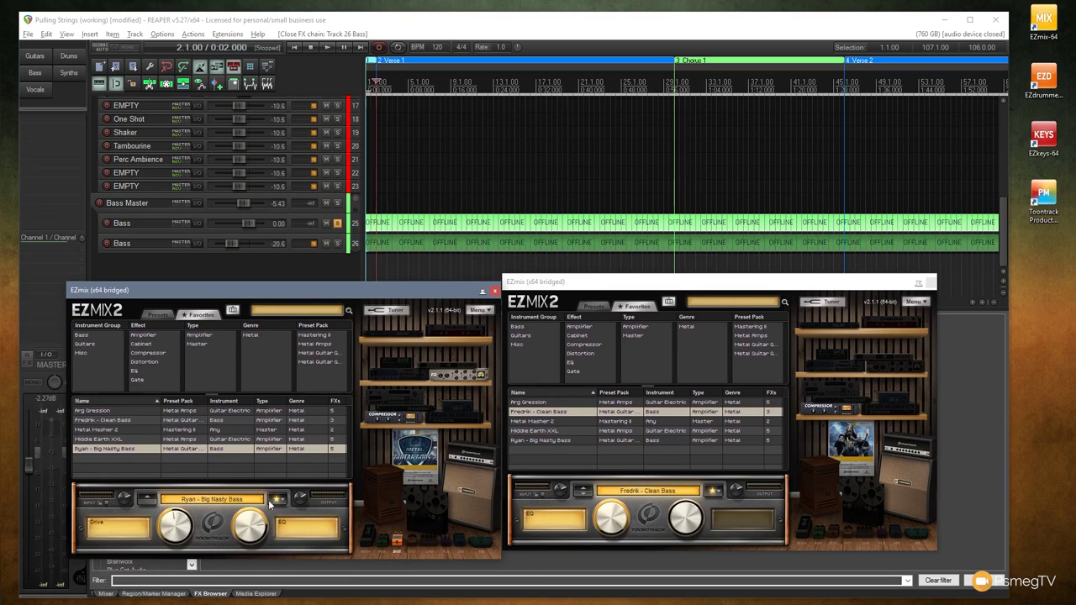
pyautogui.moveTo(585, 284); pyautogui.dragTo(590, 295)
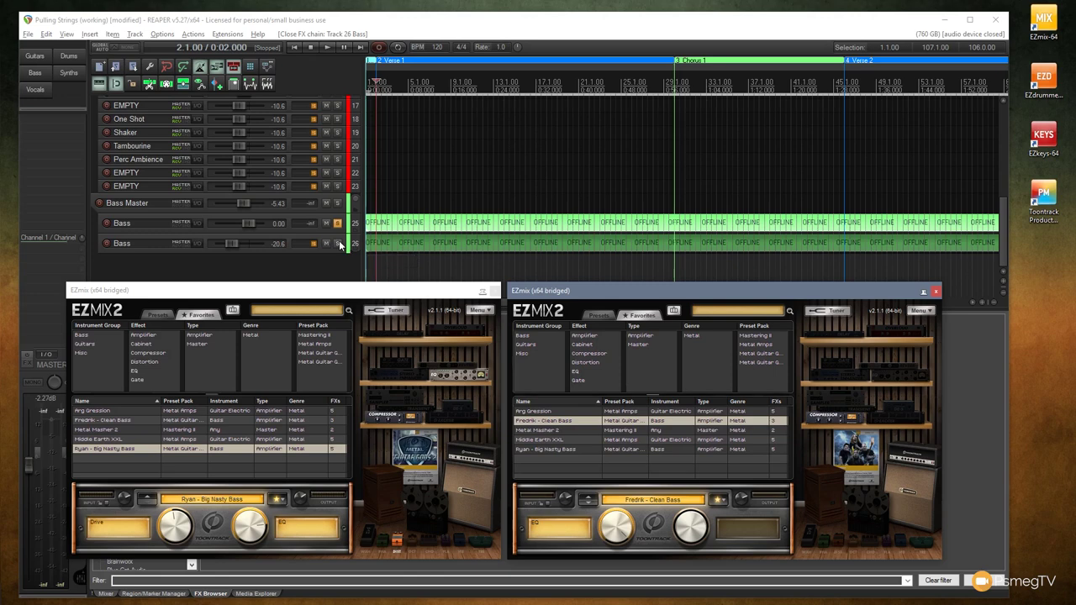
# Step: Solo the Bass track 26 as well and audition both bass tracks, briefly unsoloing track 25 to hear the dirty bass alone
pyautogui.click(392, 261)
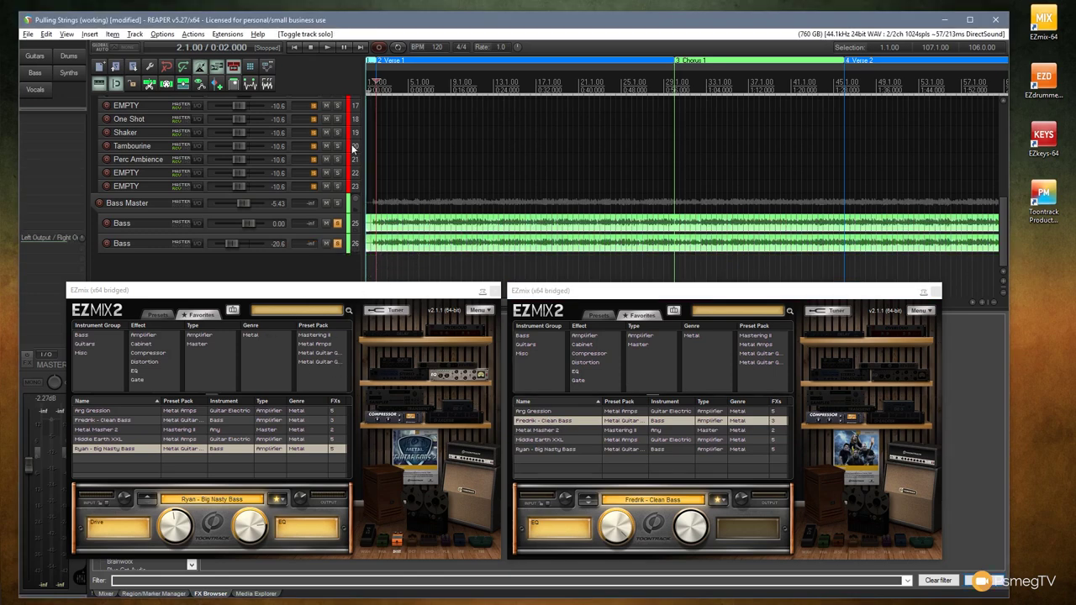
pyautogui.click(326, 48)
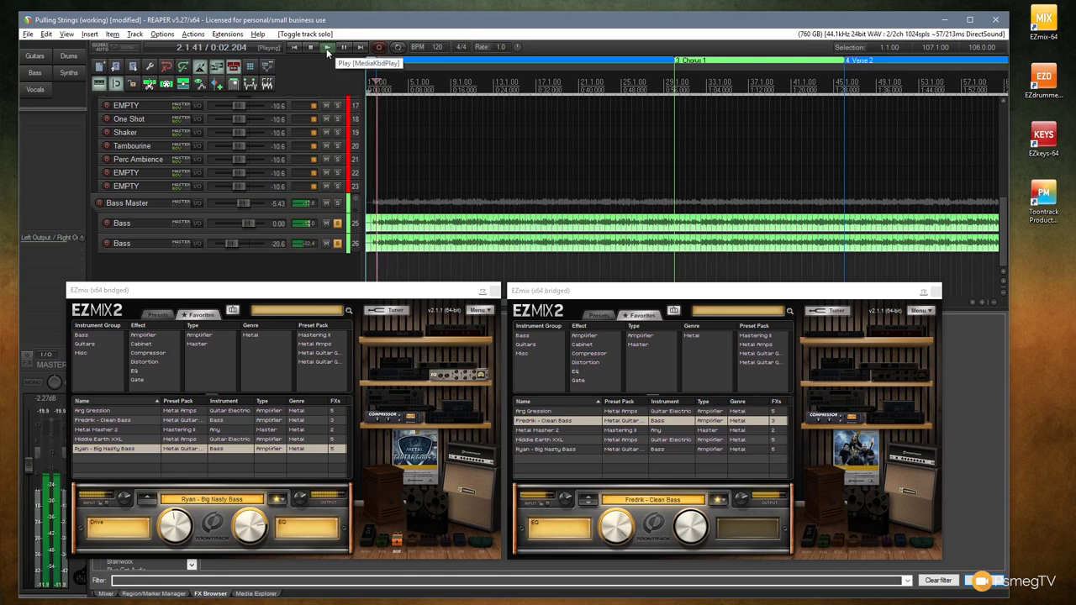
pyautogui.click(337, 223)
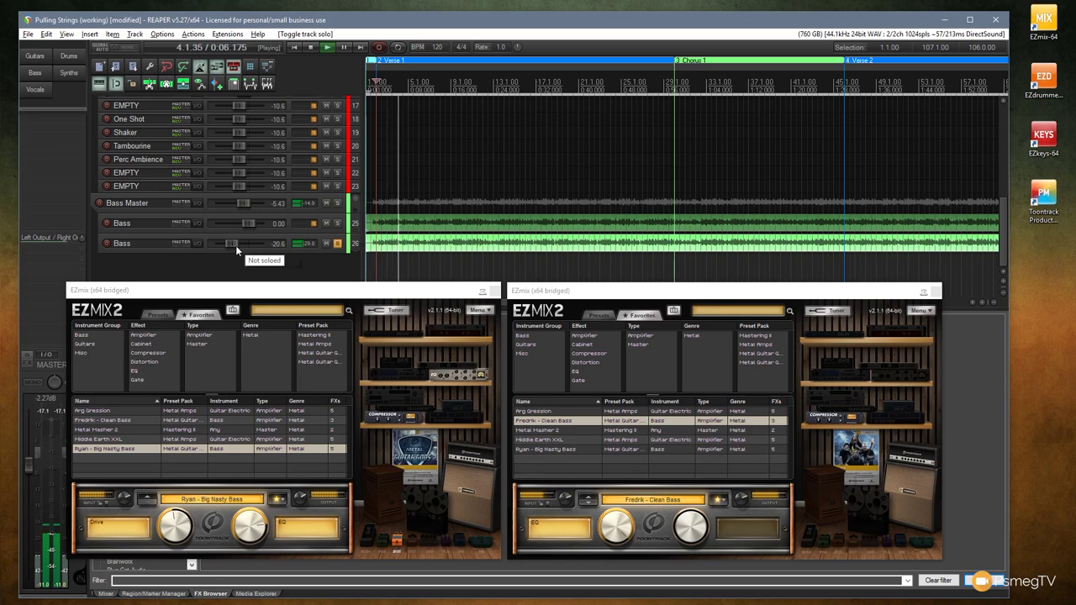
pyautogui.moveTo(236, 245)
pyautogui.mouseDown()
pyautogui.moveTo(253, 245)
pyautogui.moveTo(235, 245)
pyautogui.mouseUp()
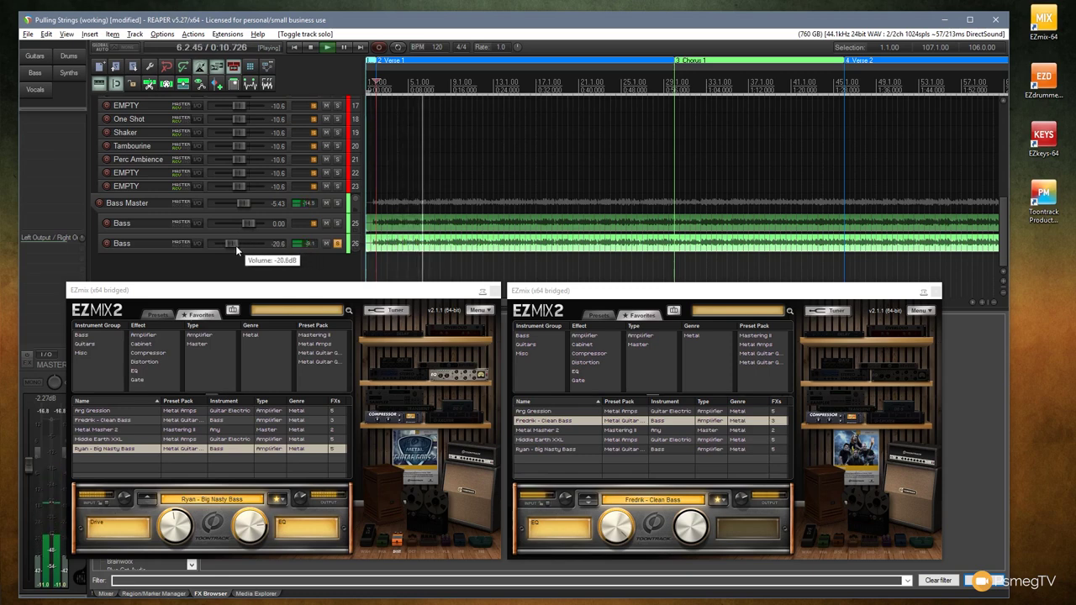
pyautogui.click(337, 222)
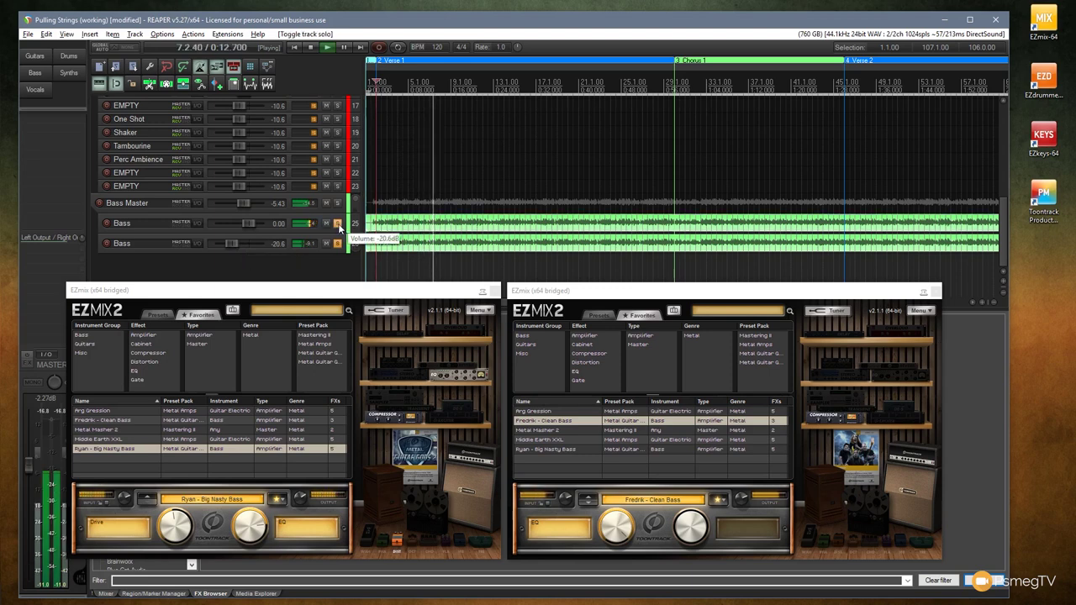
pyautogui.click(312, 47)
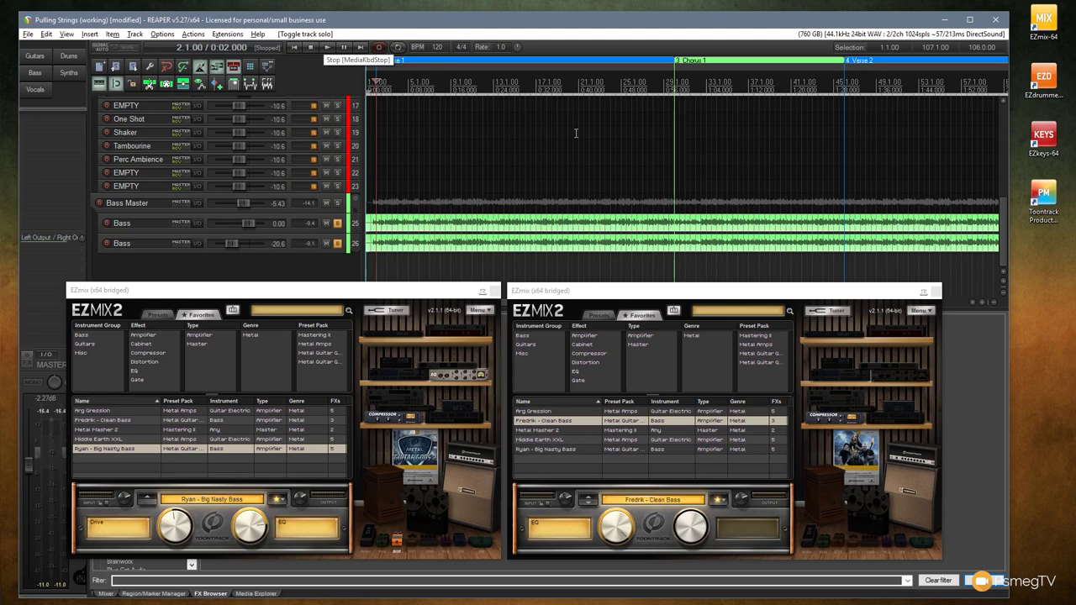
# Step: Unsolo both Bass tracks and play the full mix with the EZmix windows closed and the mixer shown
pyautogui.click(493, 291)
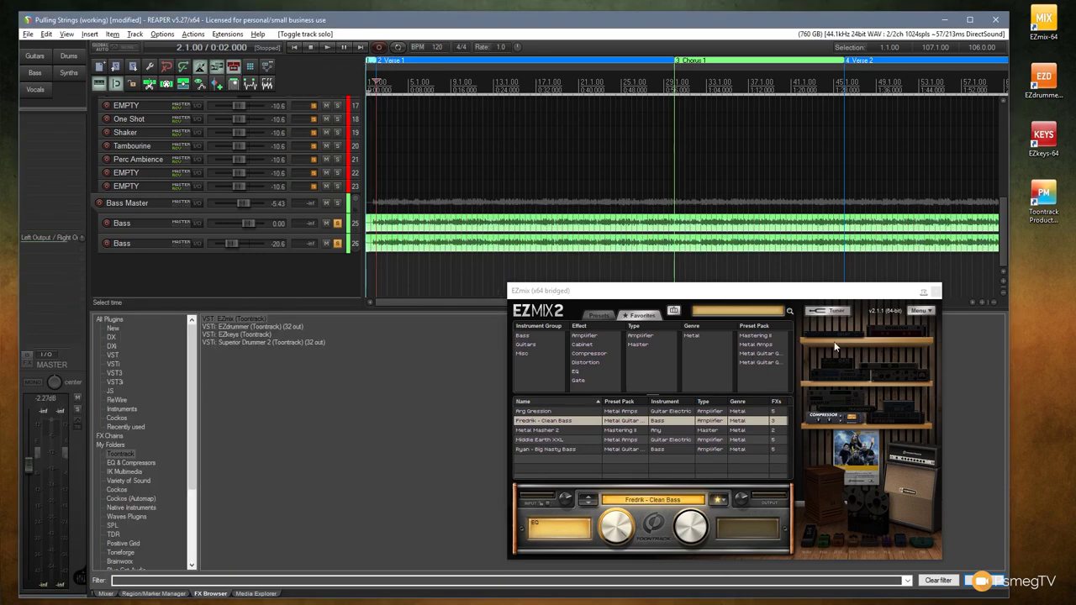
pyautogui.click(936, 292)
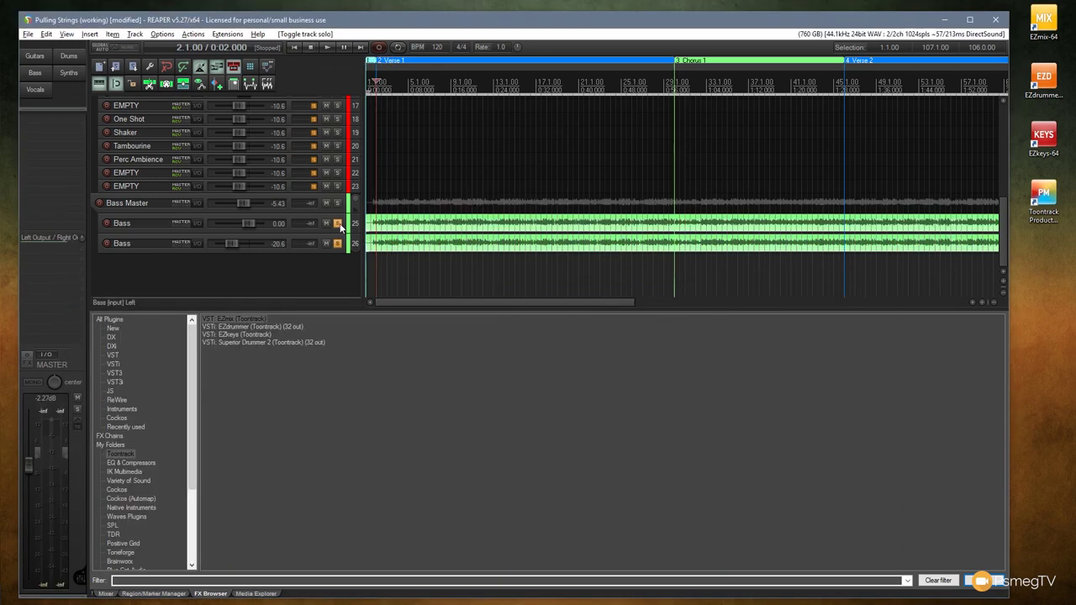
pyautogui.click(106, 593)
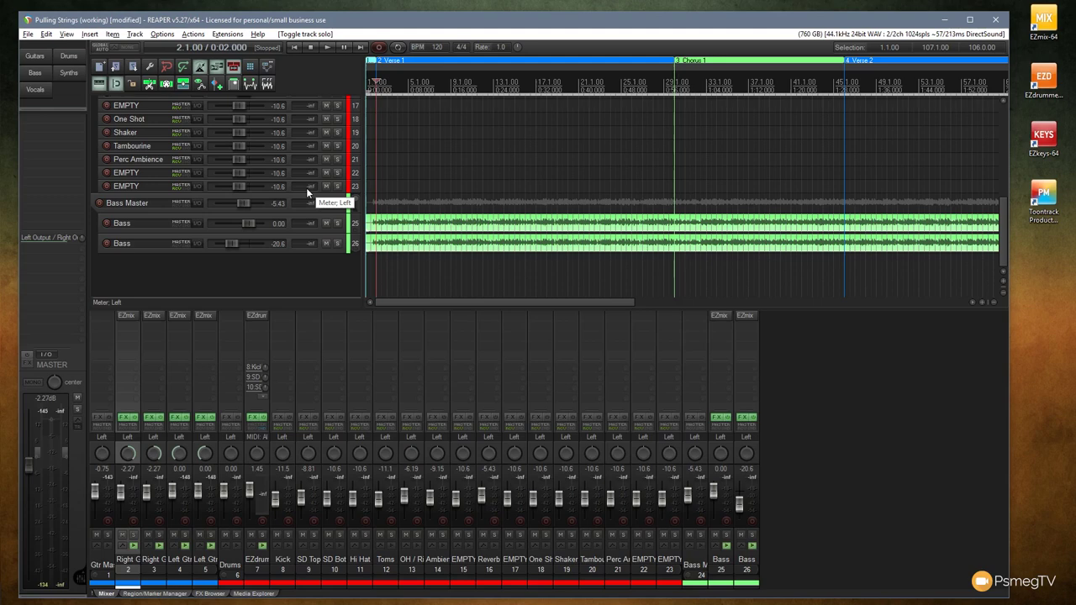
pyautogui.click(328, 46)
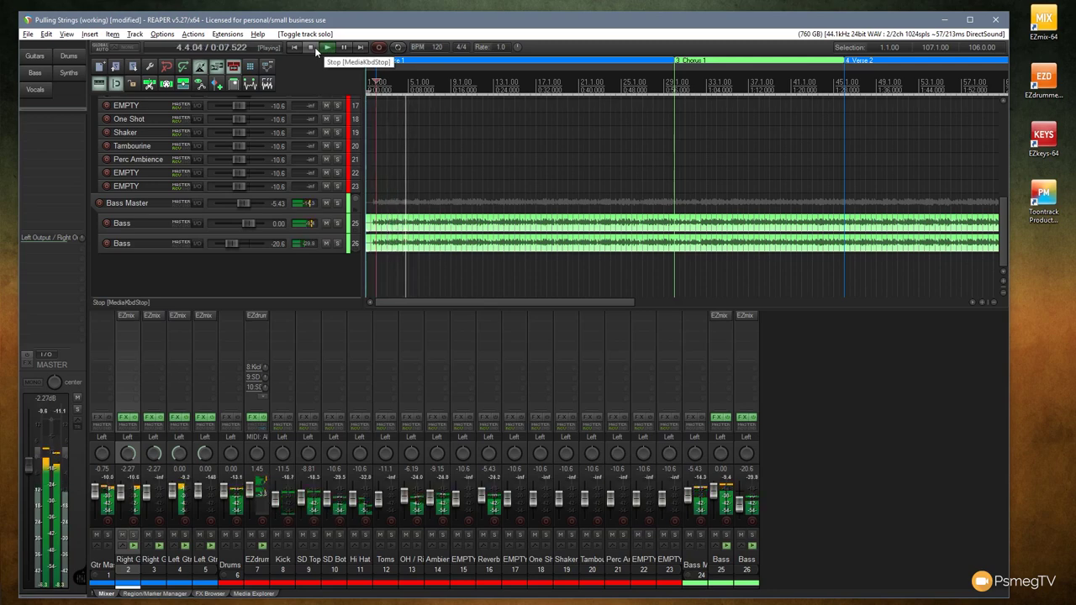
pyautogui.click(315, 47)
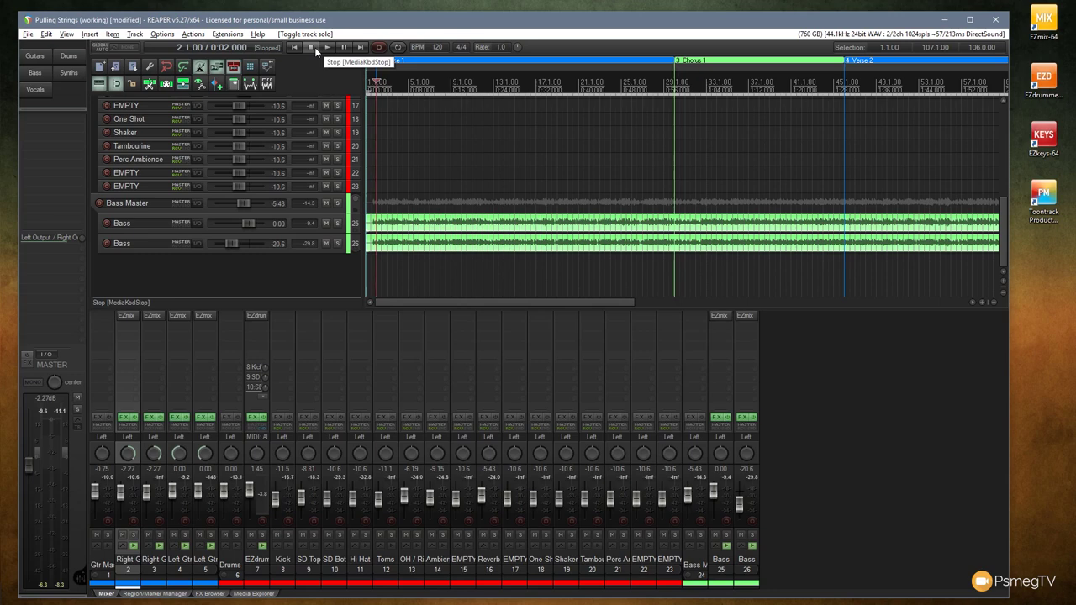
# Step: Solo the Right Gtr track 2 and add ReaEQ from the EQ & Compressors folder after its EZmix
pyautogui.moveTo(1002, 225); pyautogui.dragTo(1015, 101)
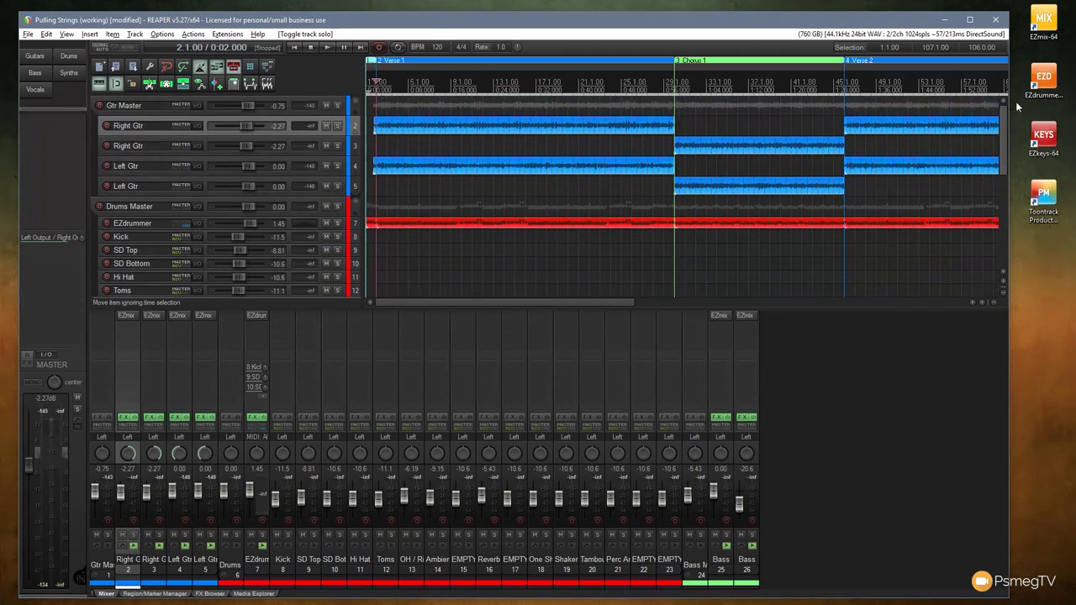
pyautogui.click(337, 125)
pyautogui.click(375, 143)
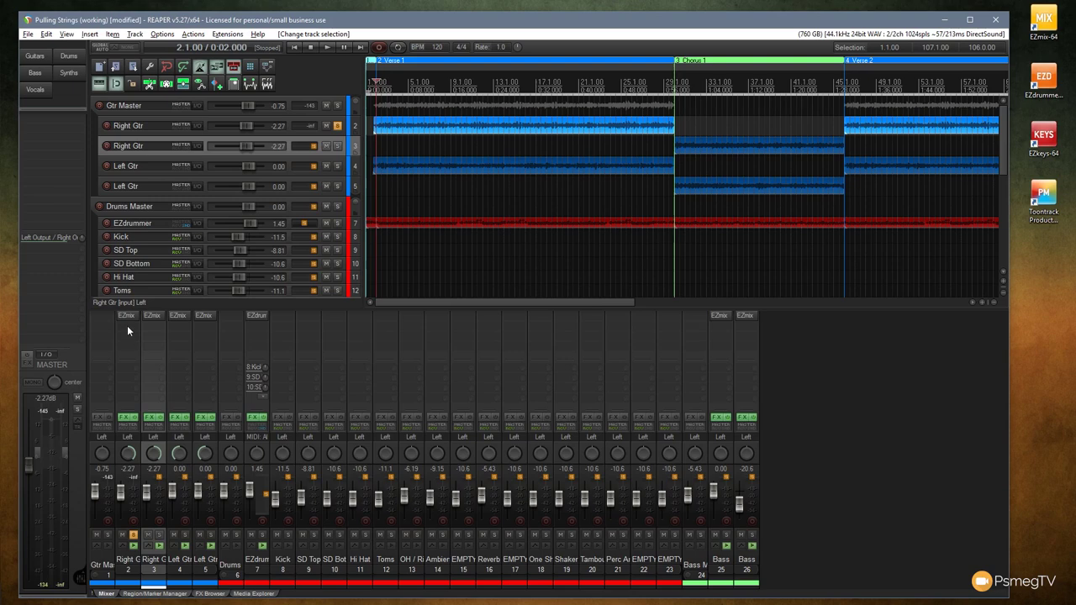
pyautogui.hotkey('ctrl', 'shift', 'f')
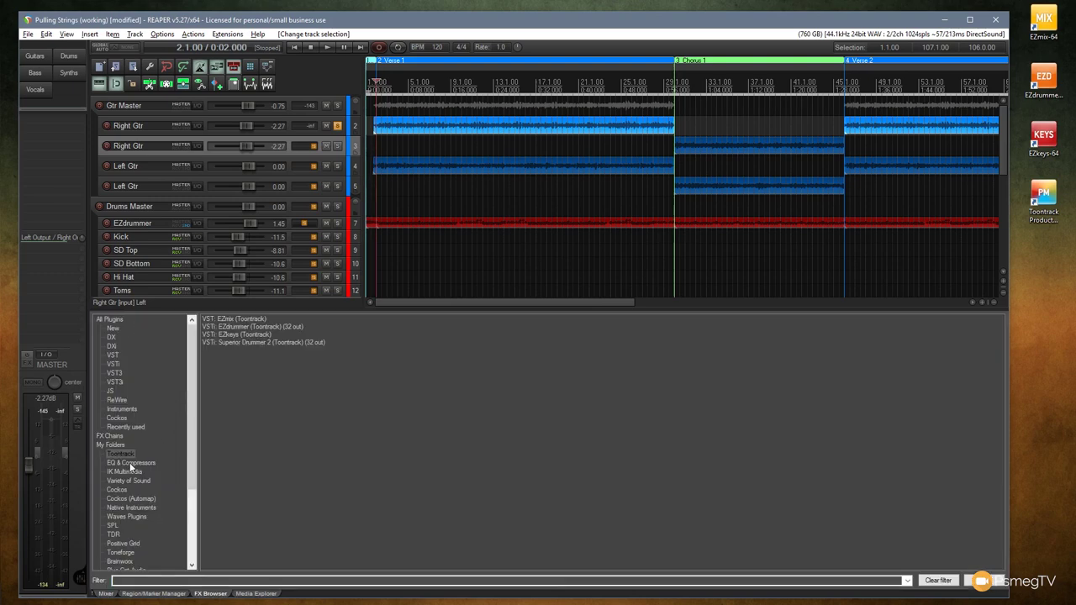
pyautogui.click(130, 465)
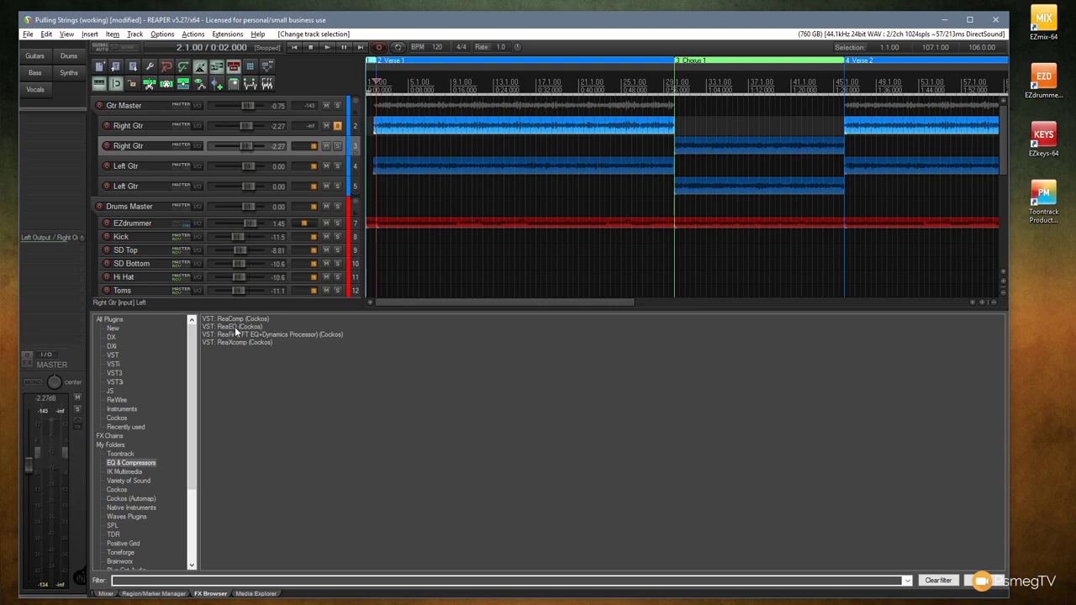
pyautogui.moveTo(235, 331); pyautogui.dragTo(320, 217)
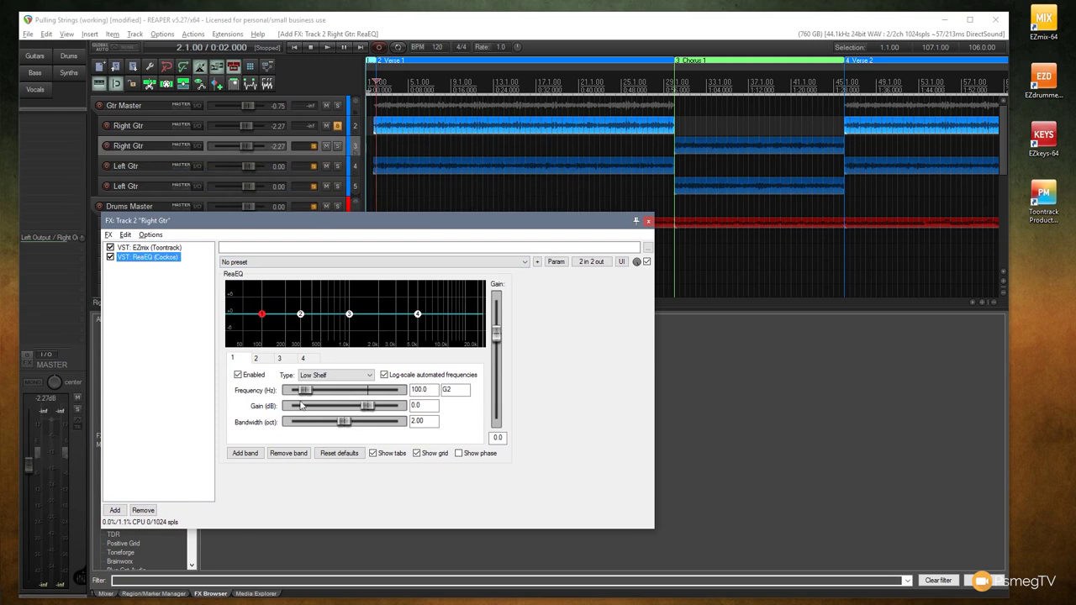
# Step: Set band 1 of the Right Gtr track 2's ReaEQ to the High Pass type
pyautogui.moveTo(262, 318)
pyautogui.click(336, 376)
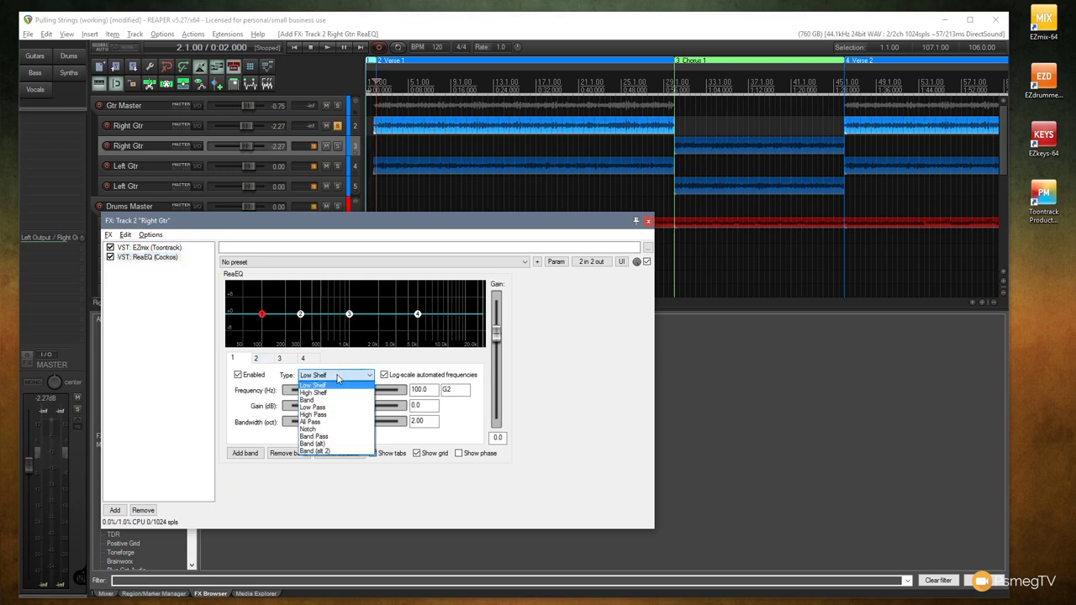
pyautogui.click(336, 414)
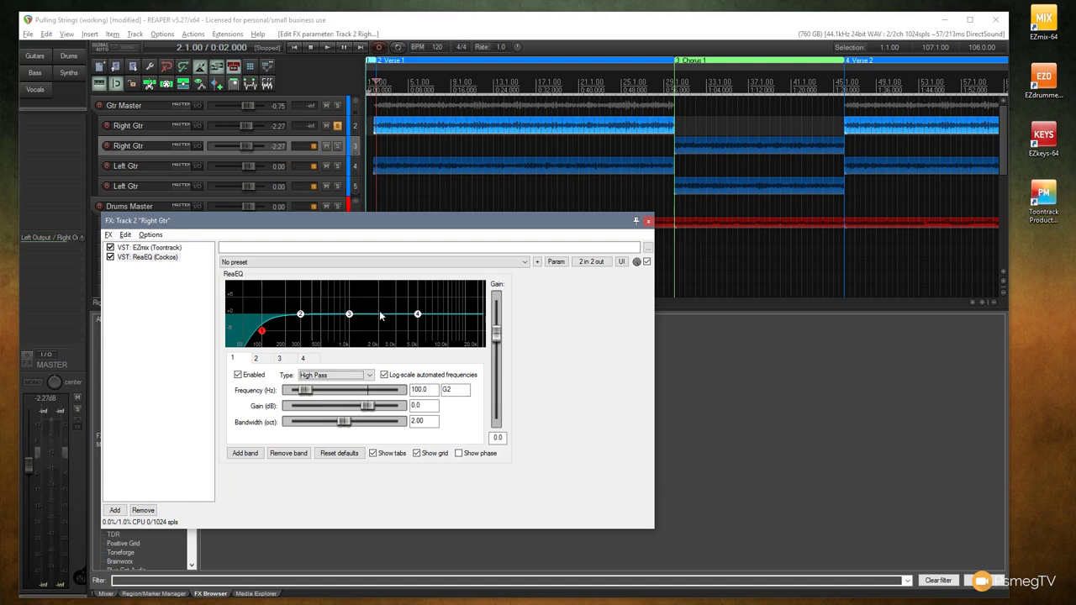
# Step: Sweep ReaEQ band 3 as a narrow 0.11-octave boost during playback, then cut about 7 dB at about 2133 Hz
pyautogui.moveTo(349, 315); pyautogui.dragTo(388, 319)
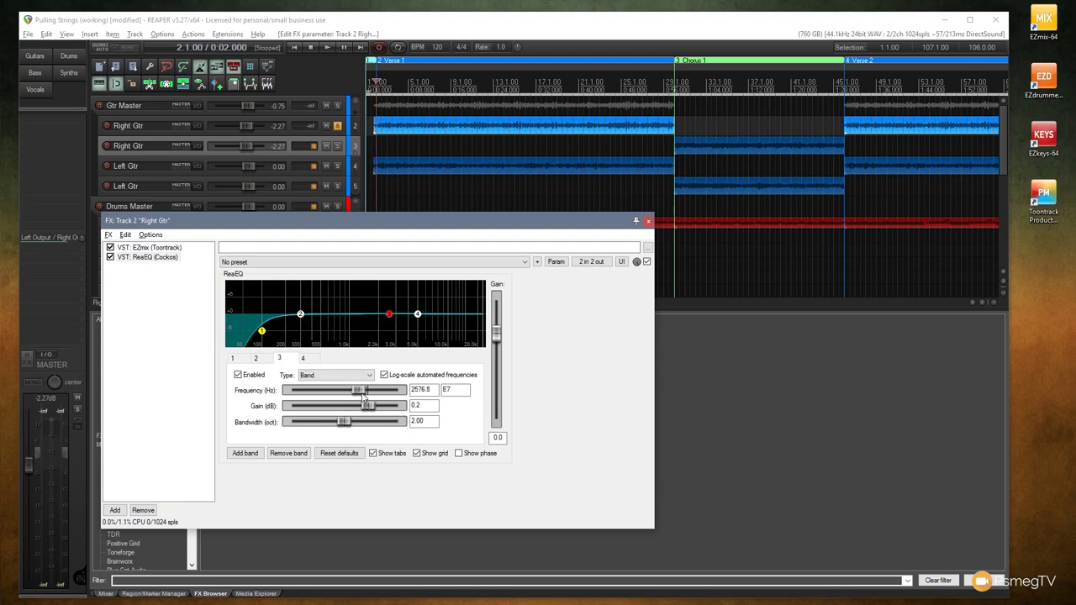
pyautogui.moveTo(367, 405); pyautogui.dragTo(290, 431)
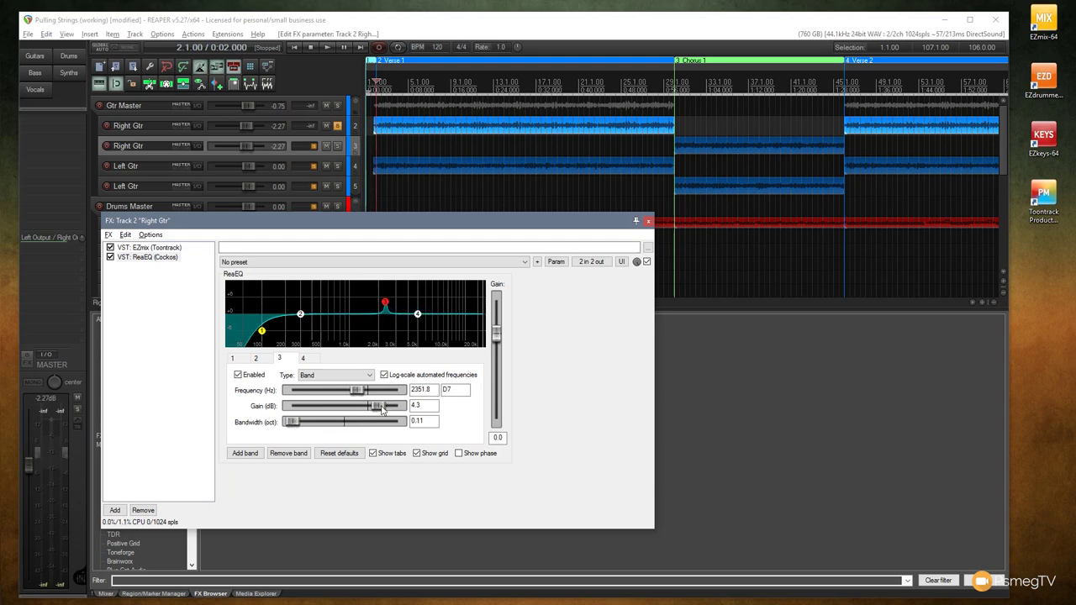
pyautogui.moveTo(380, 406); pyautogui.dragTo(391, 409)
pyautogui.click(327, 47)
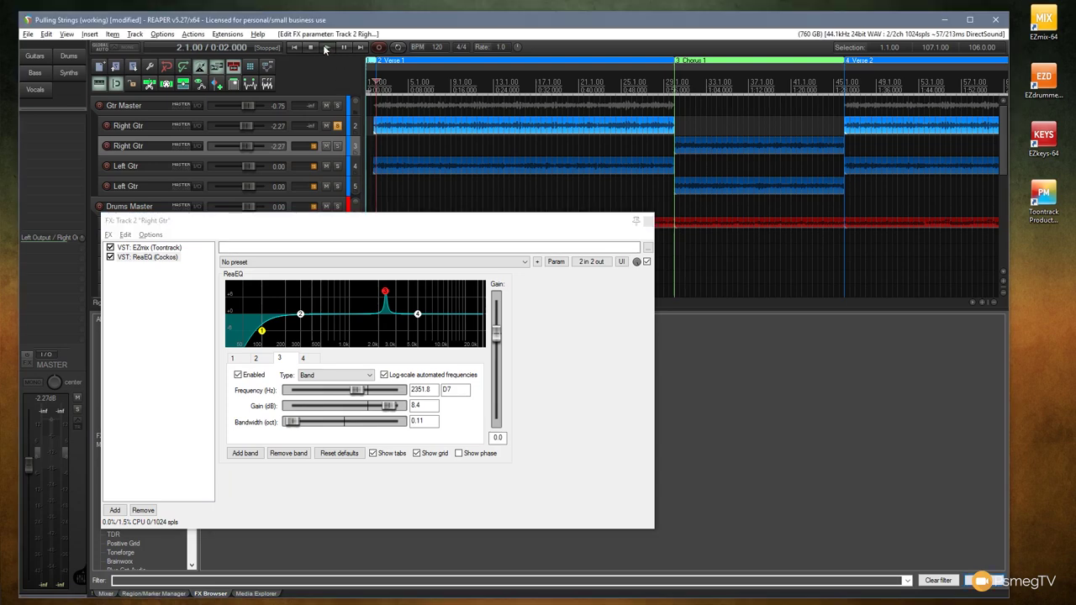
pyautogui.moveTo(360, 395); pyautogui.dragTo(358, 395)
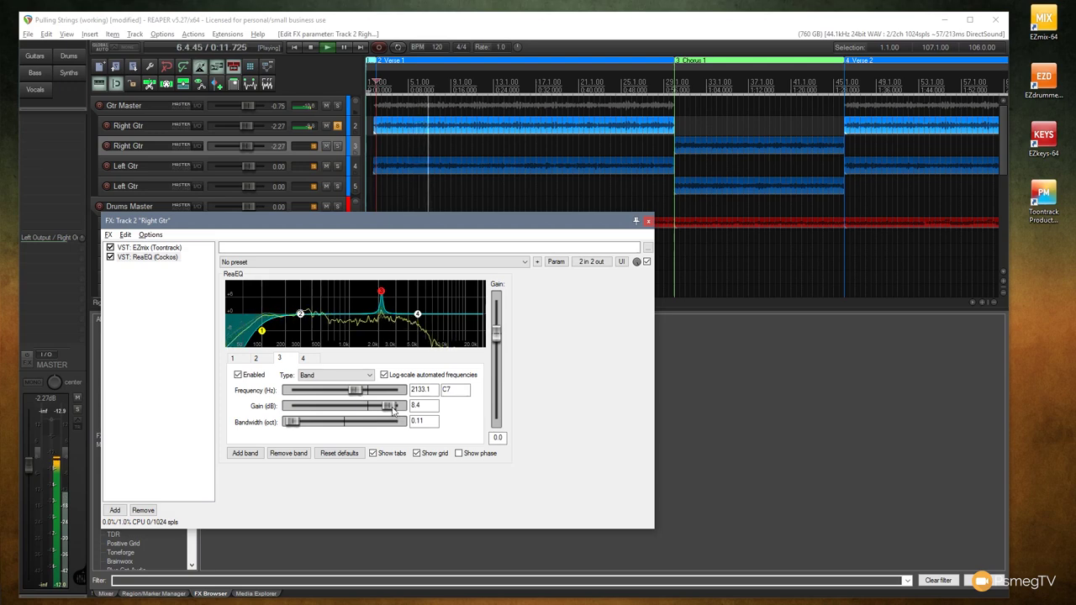
pyautogui.moveTo(393, 409); pyautogui.dragTo(355, 417)
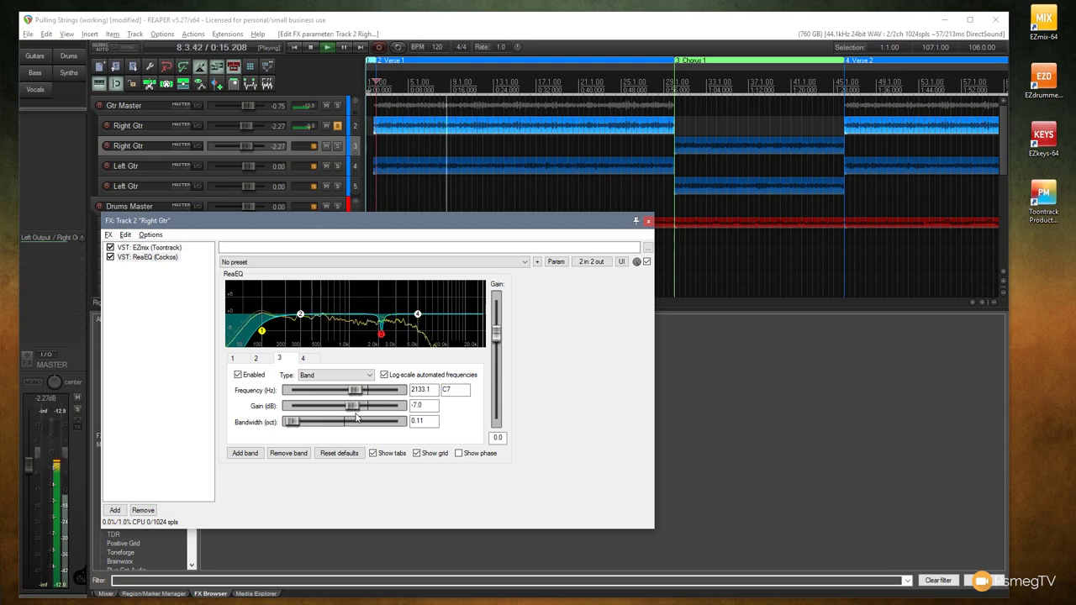
# Step: Sweep ReaEQ band 2 the same way, cut about 6.4 dB at about 3367 Hz with 0.11-octave bandwidth, and stop playback
pyautogui.click(301, 315)
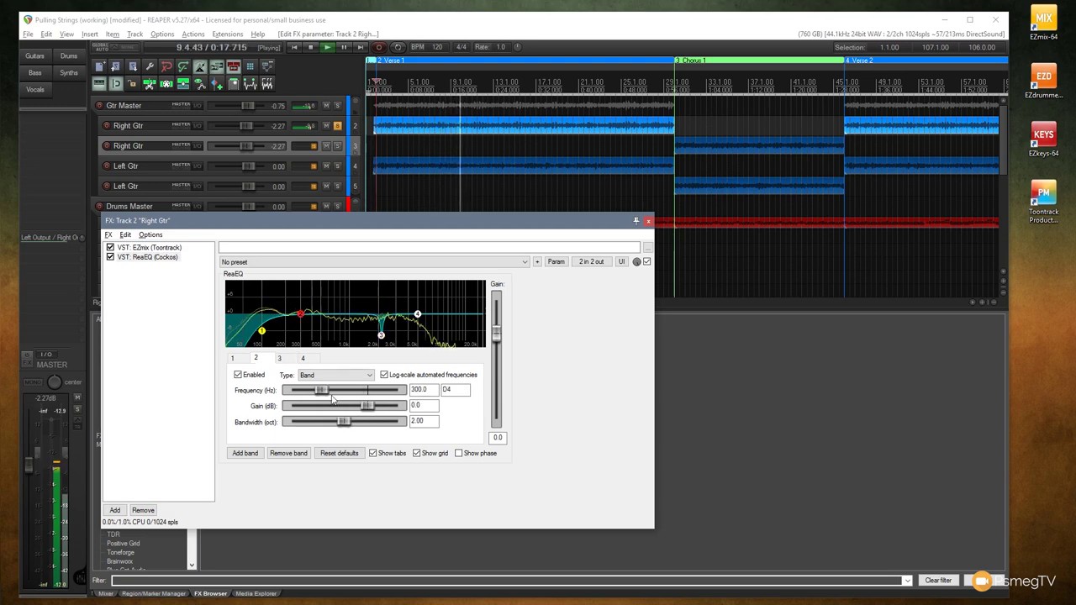
pyautogui.moveTo(320, 391); pyautogui.dragTo(298, 425)
pyautogui.moveTo(366, 407); pyautogui.dragTo(384, 407)
pyautogui.moveTo(298, 423); pyautogui.dragTo(290, 425)
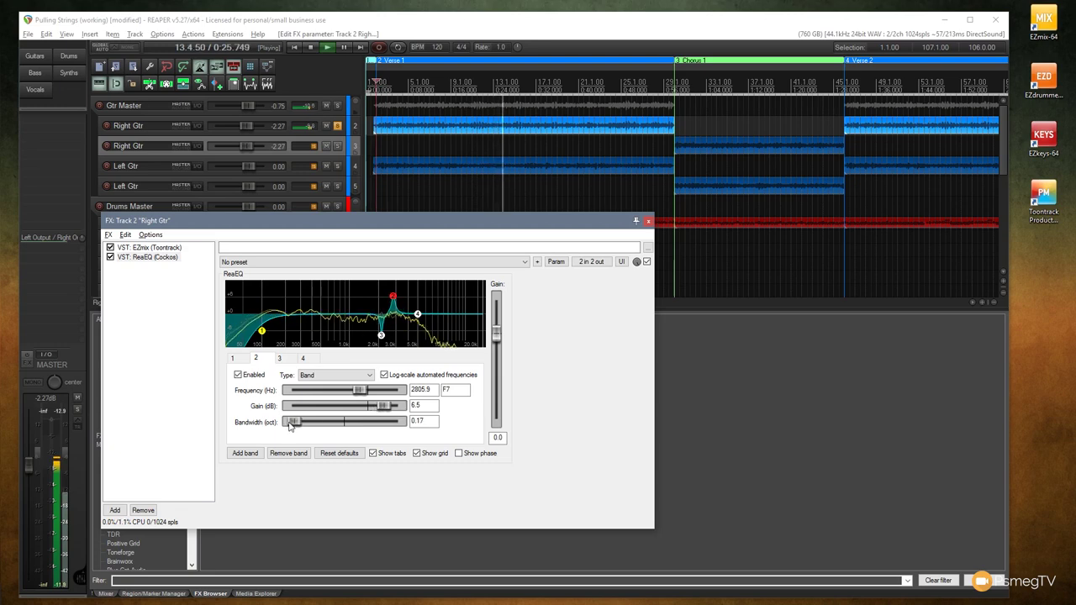
pyautogui.moveTo(363, 394); pyautogui.dragTo(386, 407)
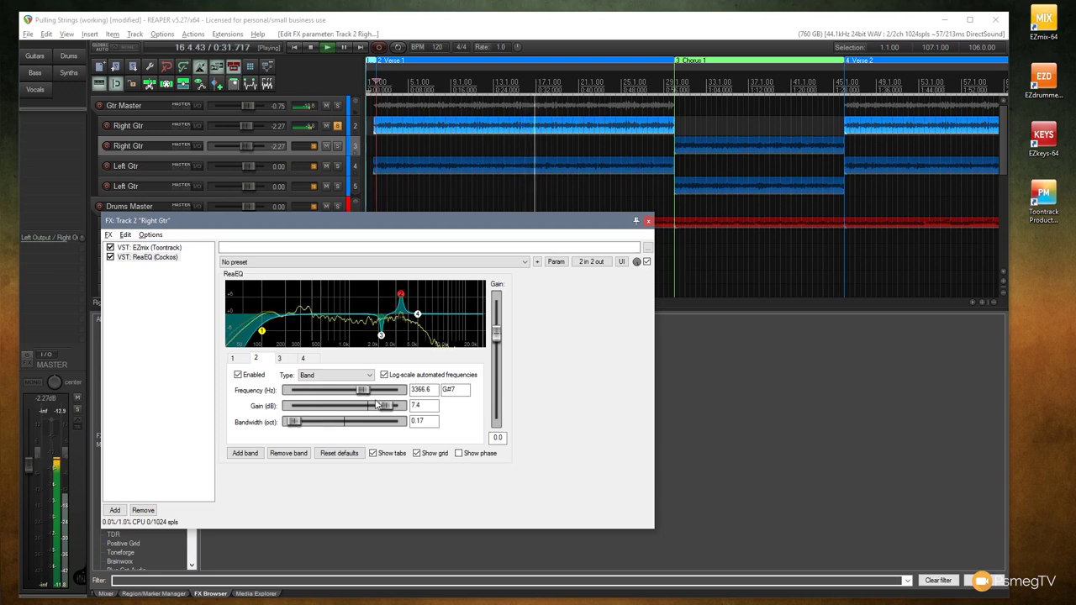
pyautogui.moveTo(296, 423); pyautogui.dragTo(296, 426)
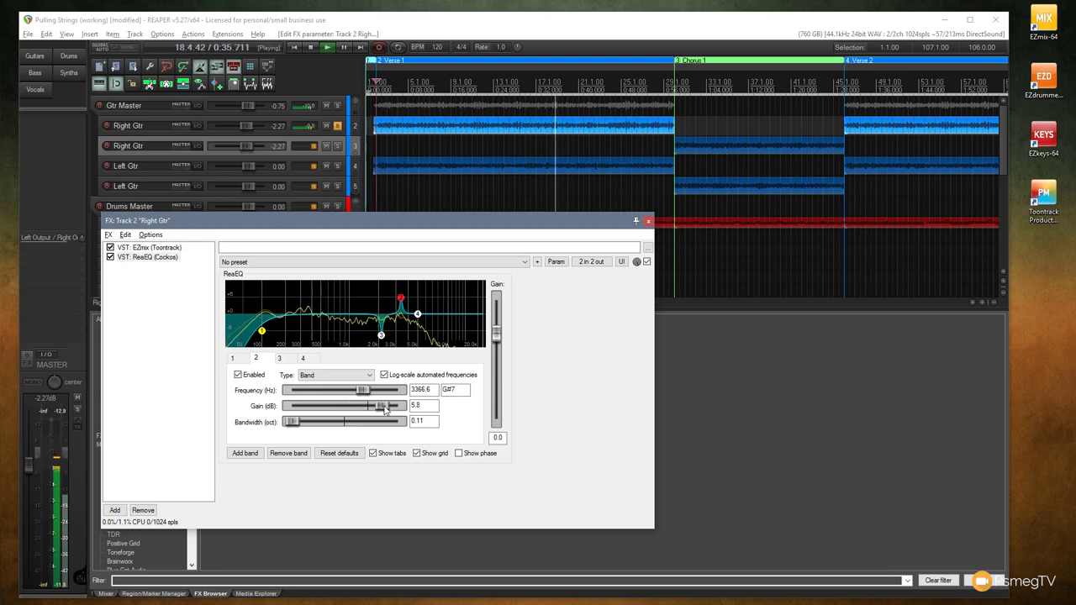
pyautogui.moveTo(391, 409); pyautogui.dragTo(356, 410)
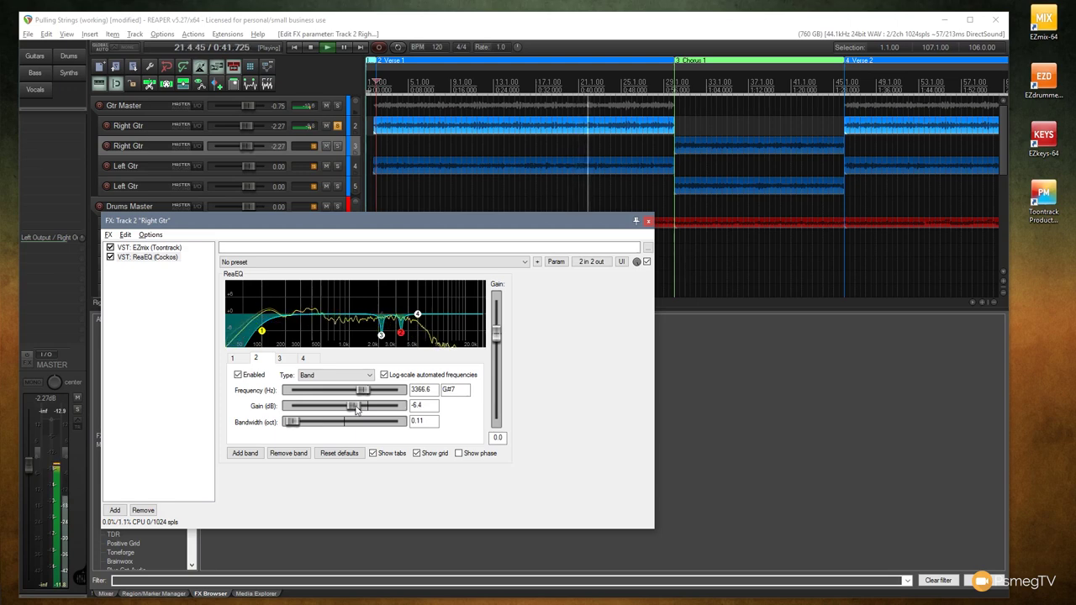
pyautogui.press('space')
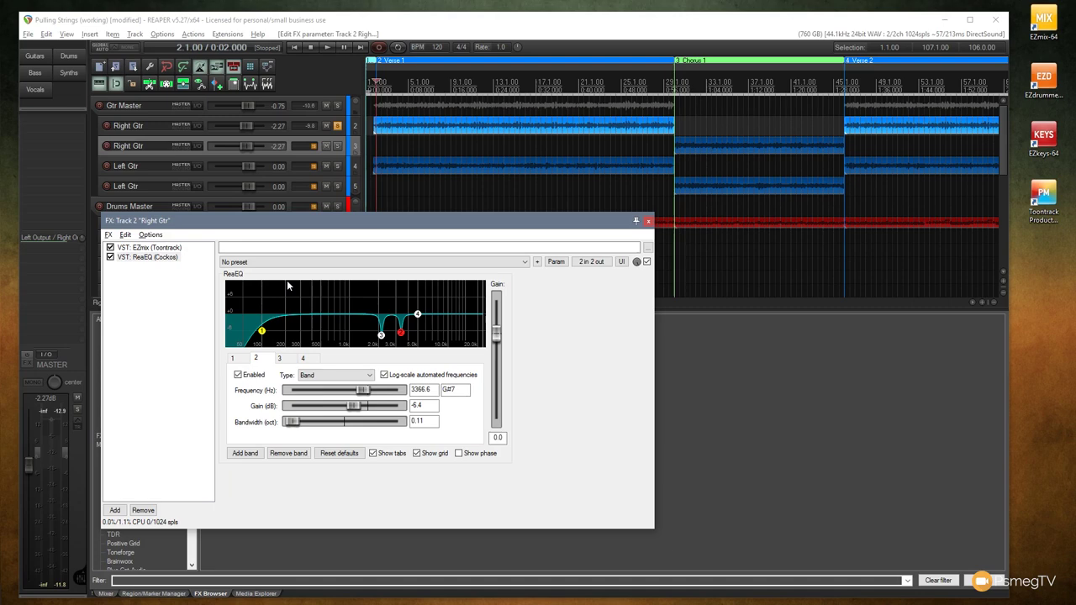
# Step: Play the soloed Right Gtr while bypassing and re-enabling ReaEQ twice to compare the sound, leaving it enabled
pyautogui.click(328, 47)
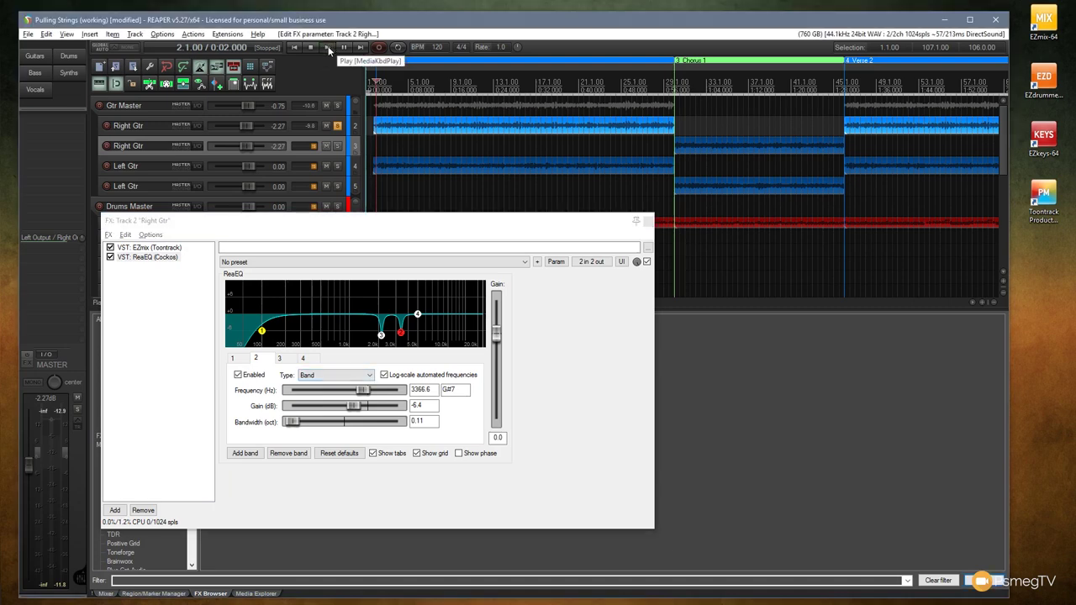
pyautogui.click(110, 257)
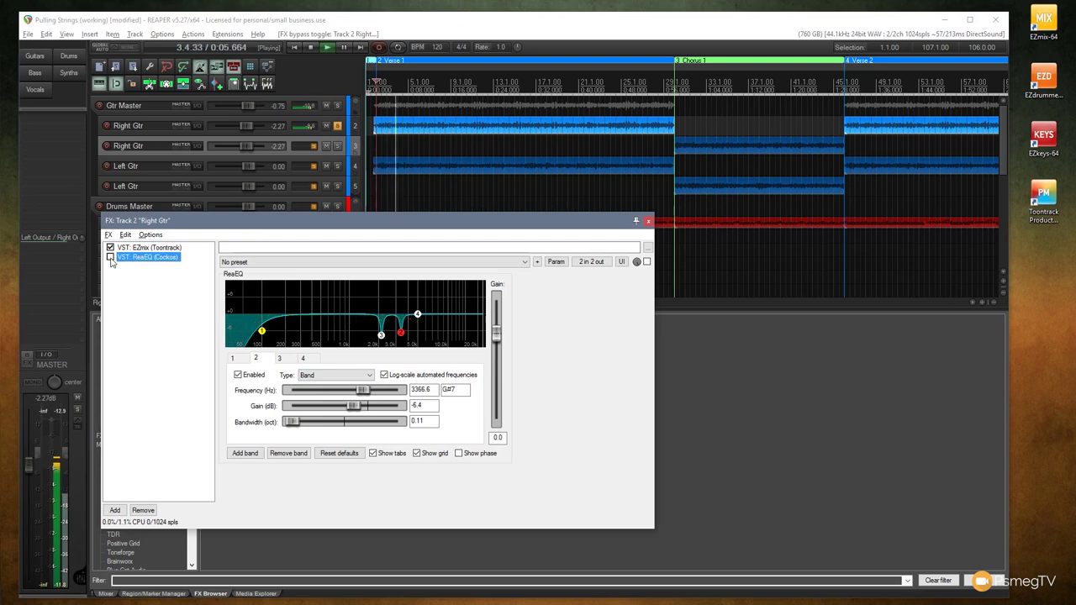
pyautogui.click(110, 257)
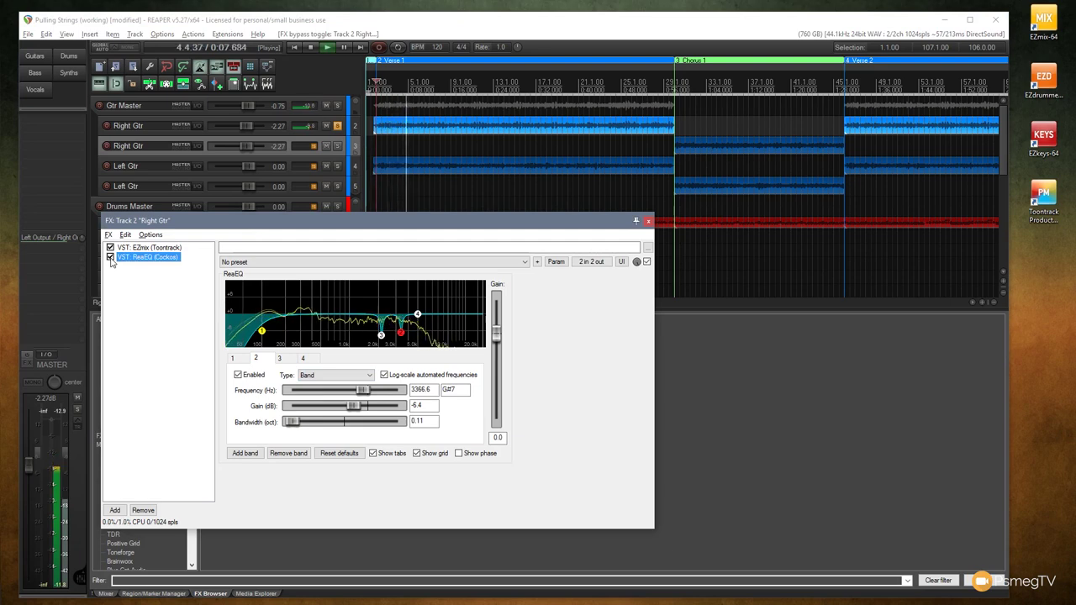
pyautogui.click(110, 257)
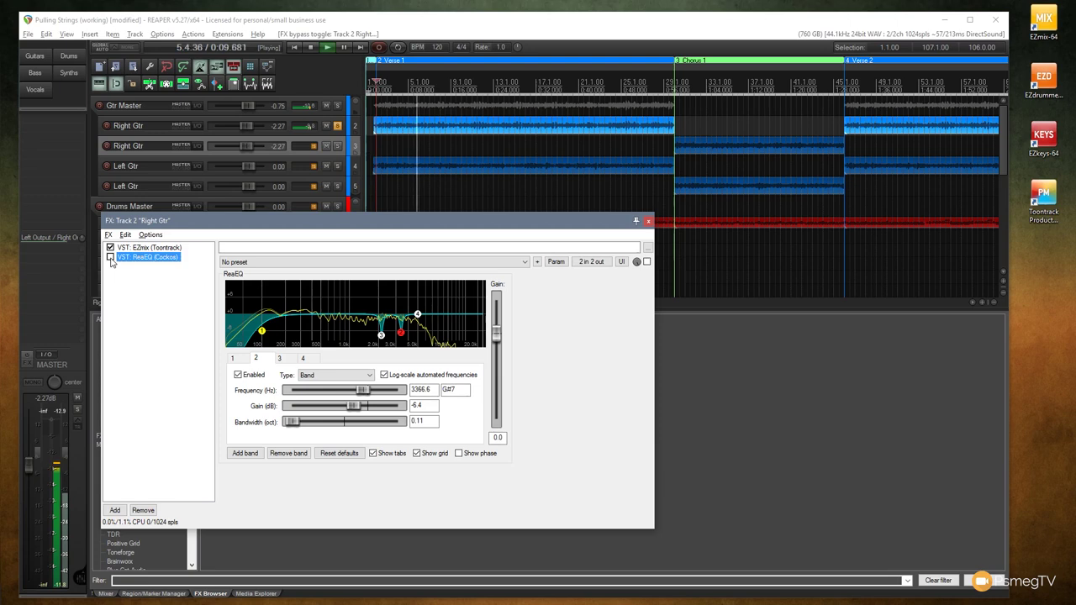
pyautogui.click(110, 257)
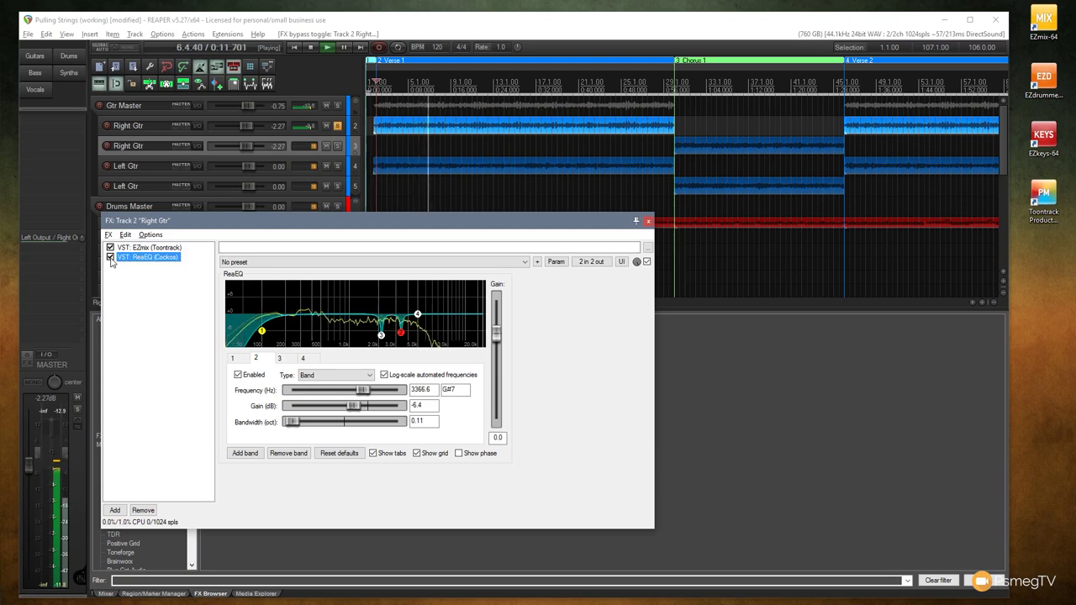
pyautogui.press('space')
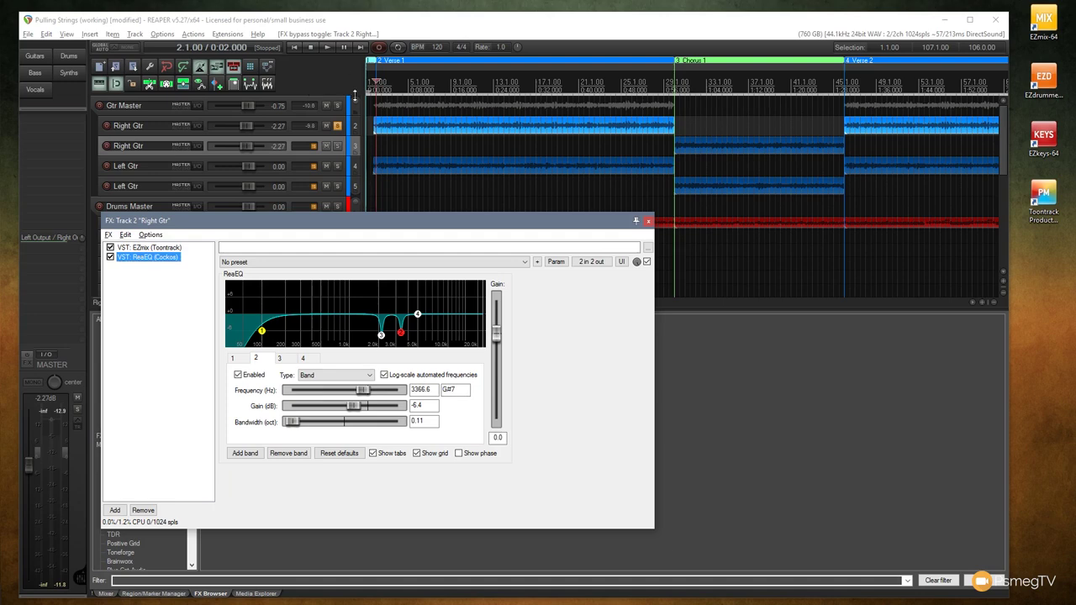
# Step: Add ReaEQ after EZmix on the Left Gtr track 4, solo it together with track 2, and close the effects windows
pyautogui.click(648, 222)
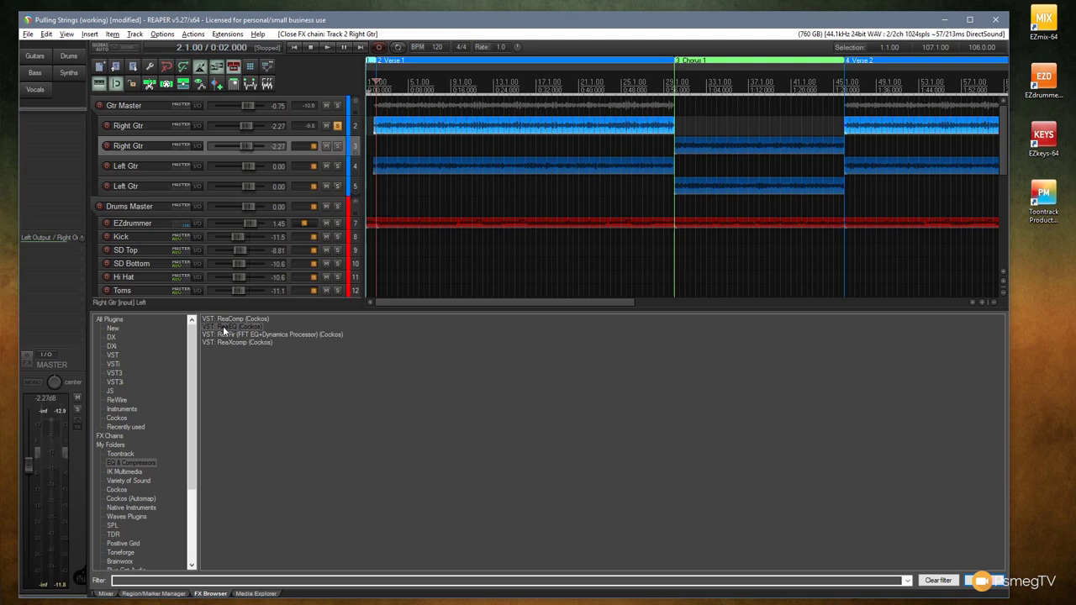
pyautogui.moveTo(329, 192); pyautogui.dragTo(338, 168)
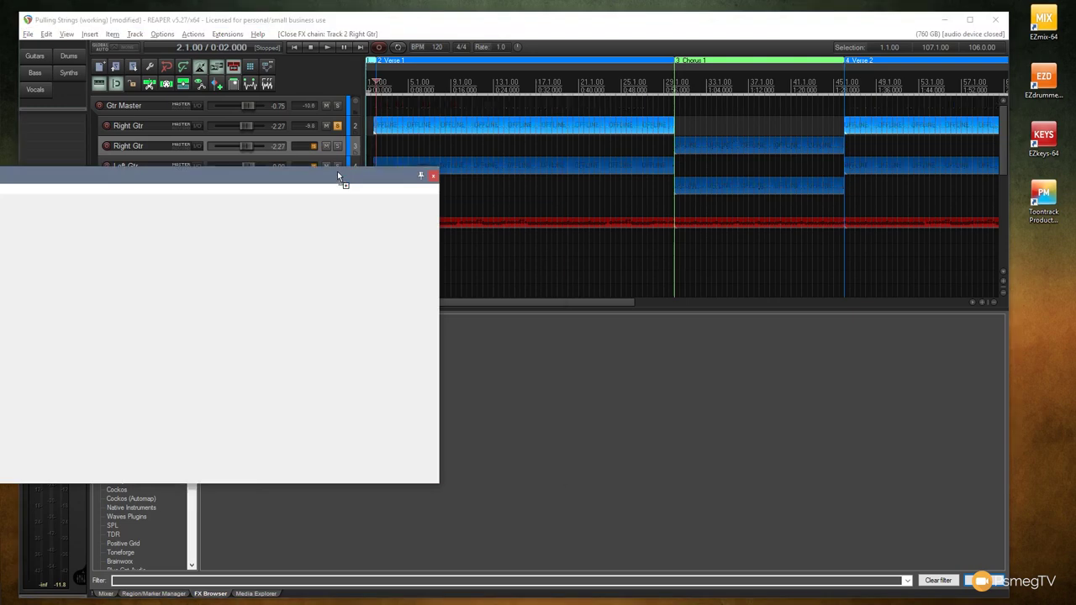
pyautogui.click(557, 211)
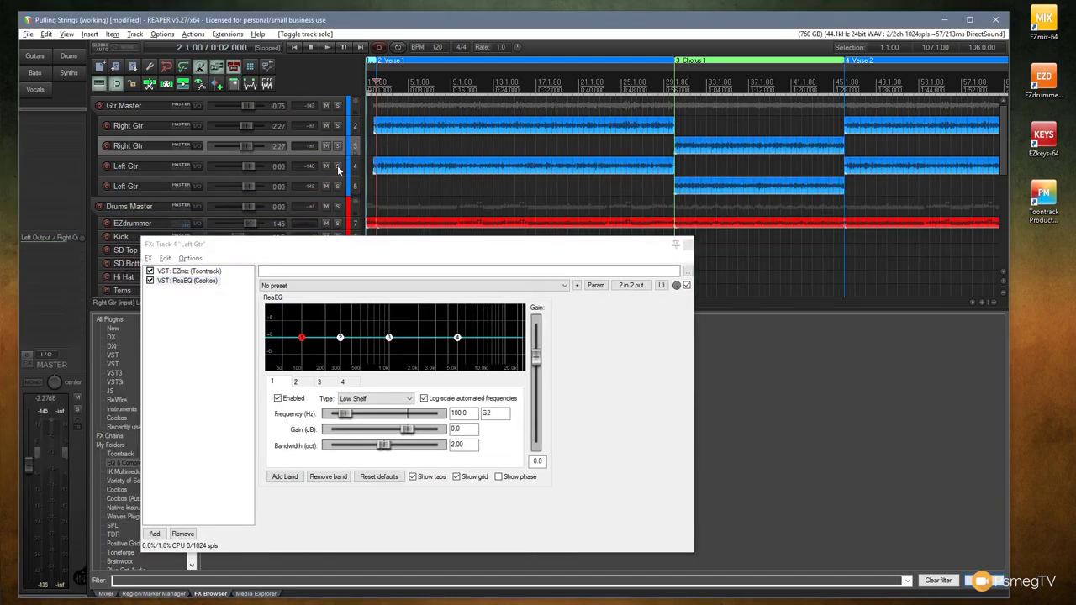
pyautogui.click(337, 168)
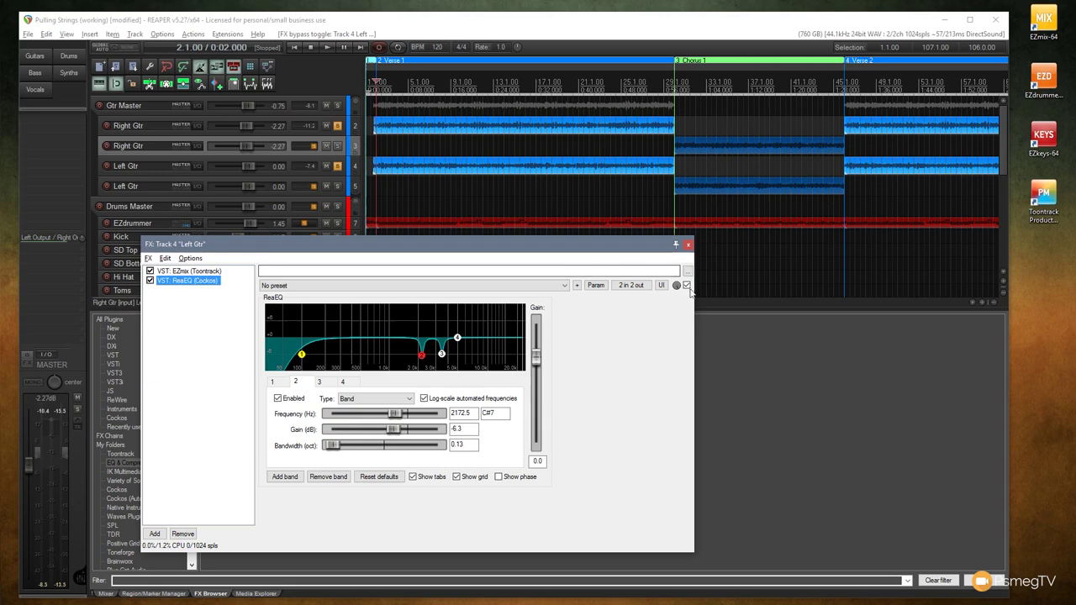
pyautogui.click(689, 242)
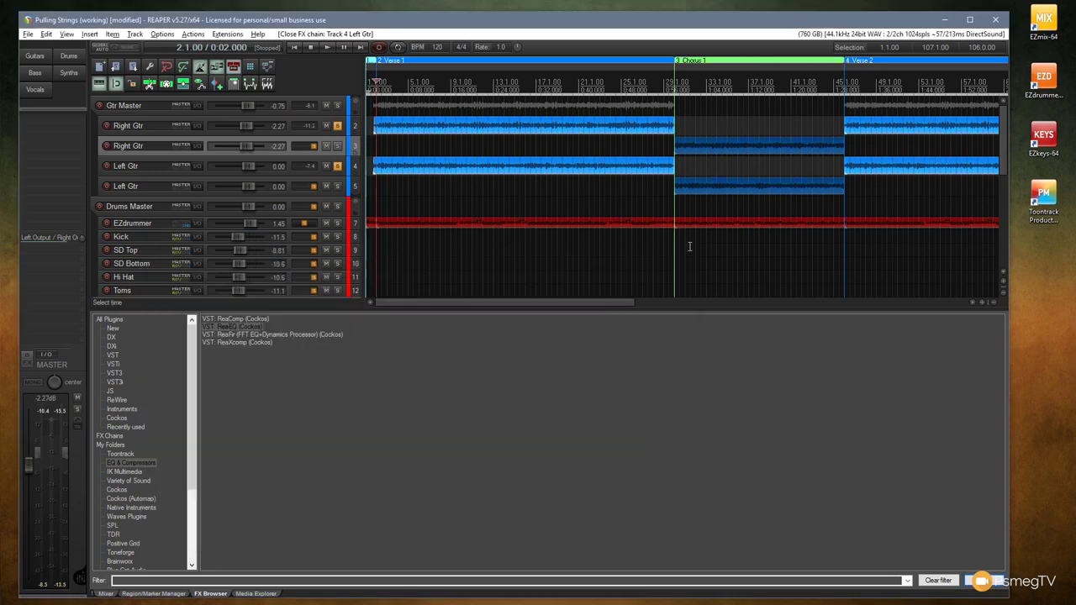
# Step: Copy the ReaEQ inserts from guitar tracks 2 and 4 to tracks 3 and 5 in the mixer, and audition the guitars
pyautogui.click(106, 593)
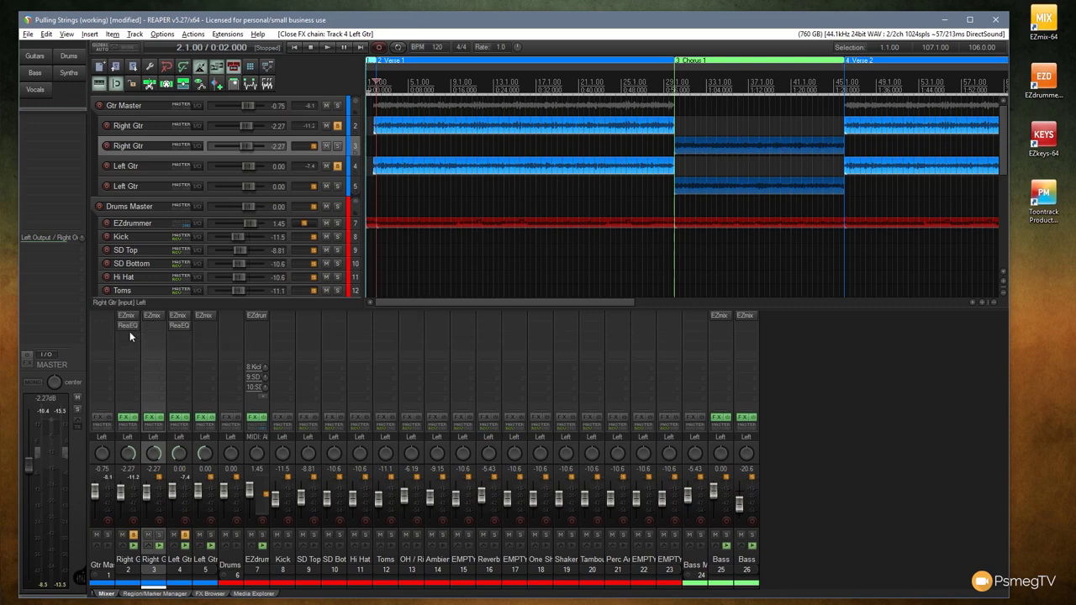
pyautogui.moveTo(128, 326); pyautogui.dragTo(204, 326)
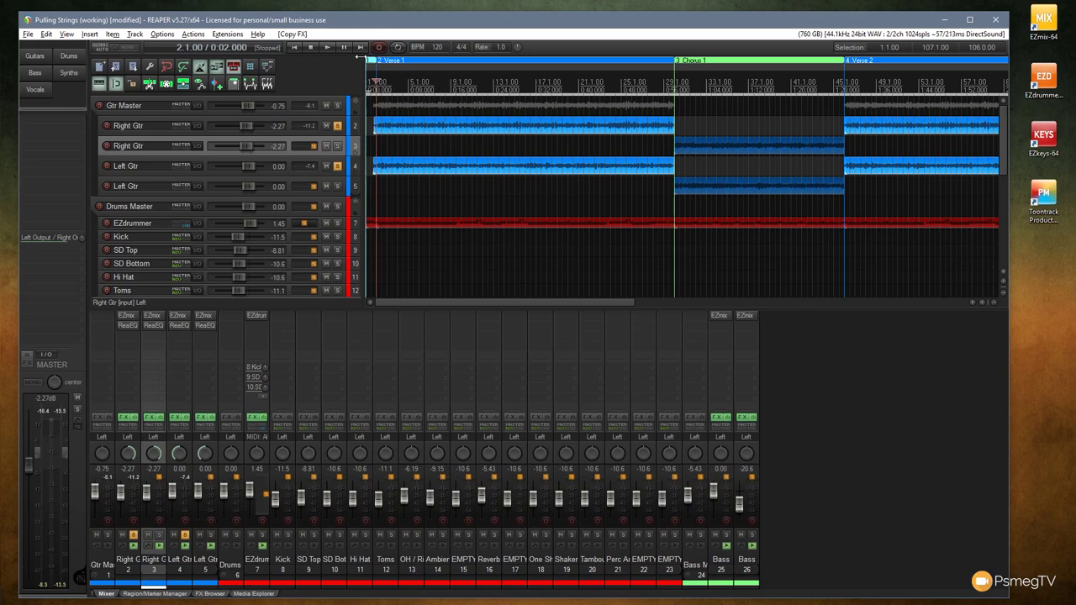
pyautogui.click(327, 47)
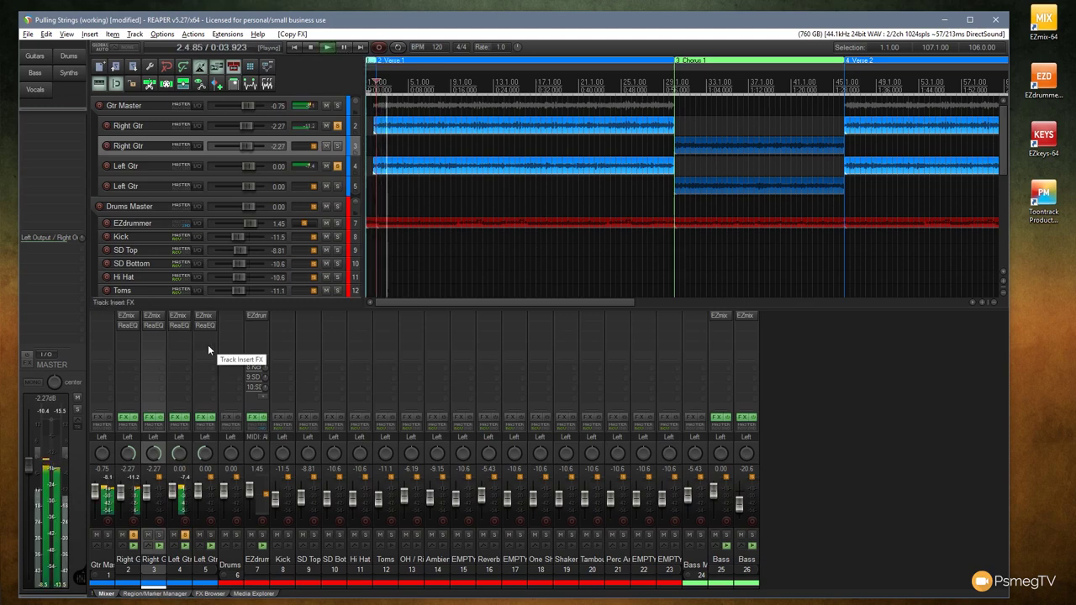
pyautogui.click(315, 46)
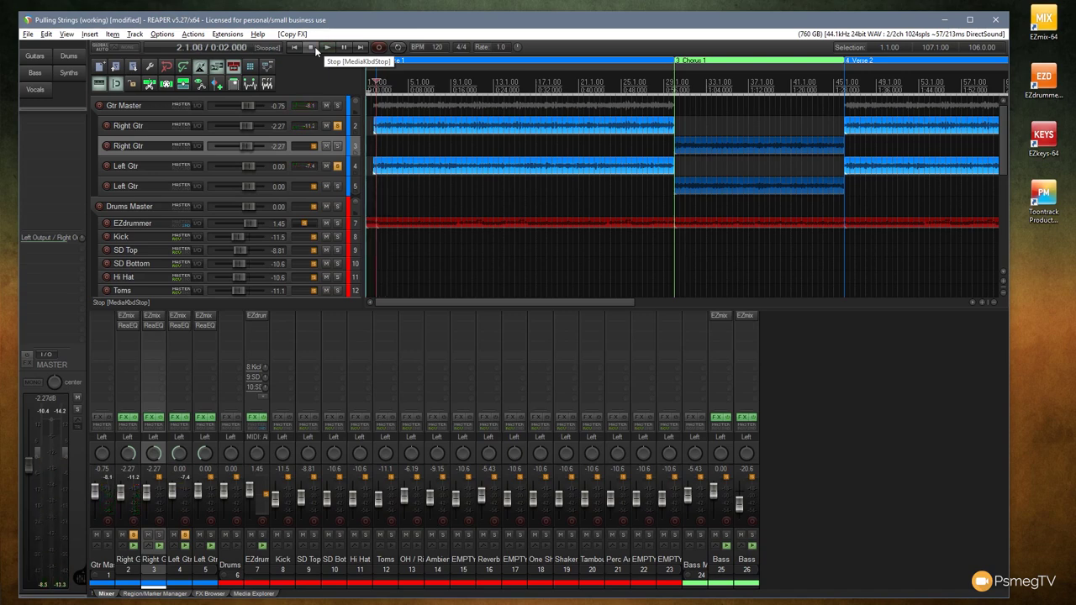
# Step: Add ReaEQ from the EQ & Compressors folder to the Bass track 25 and close its floating EZmix window
pyautogui.moveTo(1002, 140); pyautogui.dragTo(1000, 237)
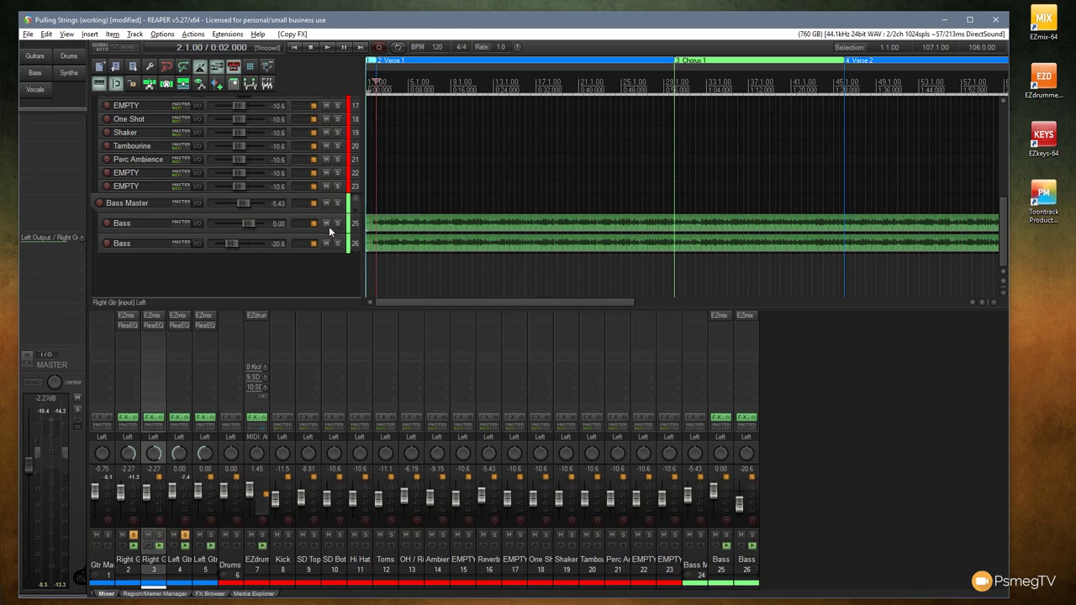
pyautogui.click(210, 593)
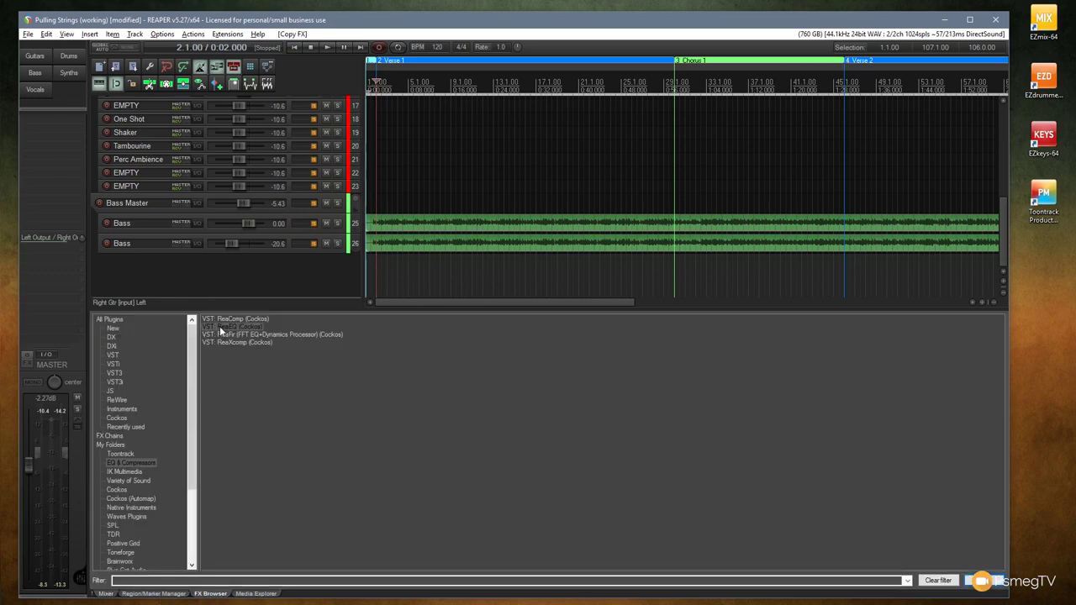
pyautogui.moveTo(222, 327); pyautogui.dragTo(327, 224)
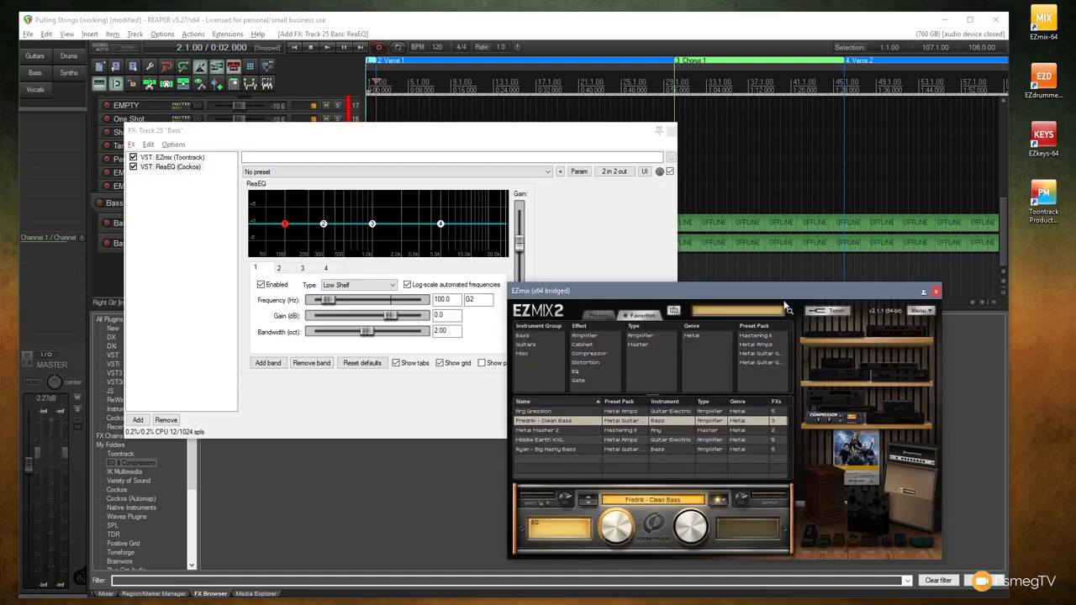
pyautogui.click(937, 291)
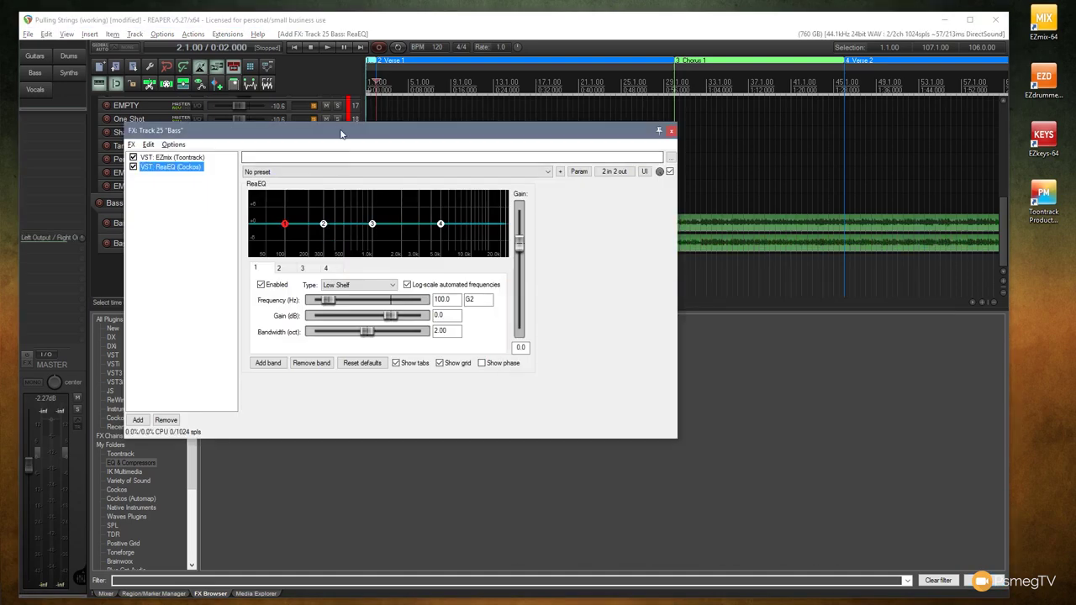
# Step: Reposition the Bass track 25 effects window and load the ReaEQ preset stock - Bass Lopass [snk]
pyautogui.moveTo(341, 129); pyautogui.dragTo(348, 199)
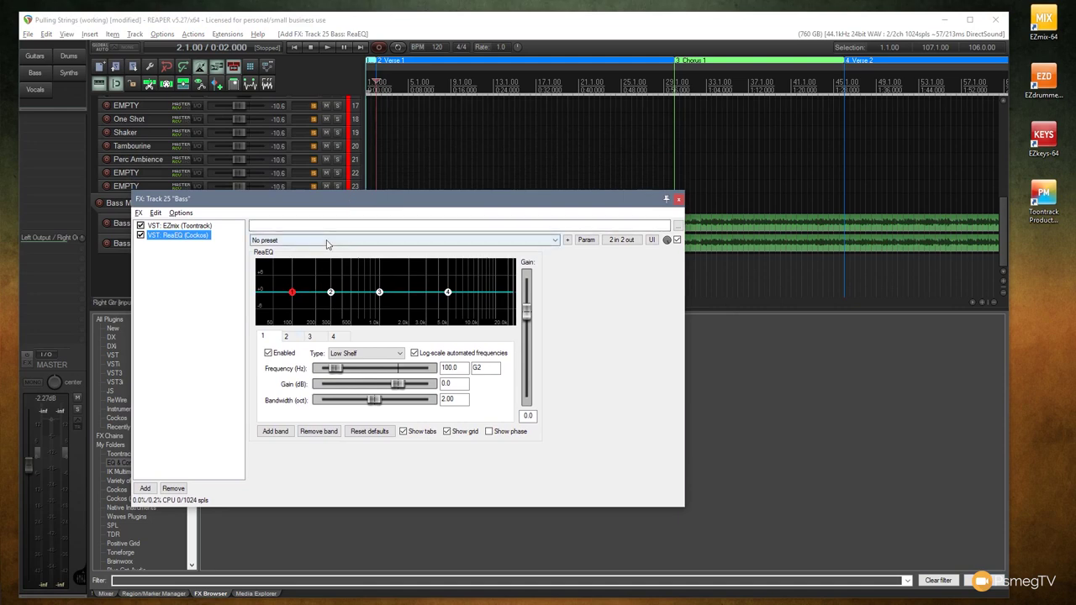
pyautogui.click(328, 241)
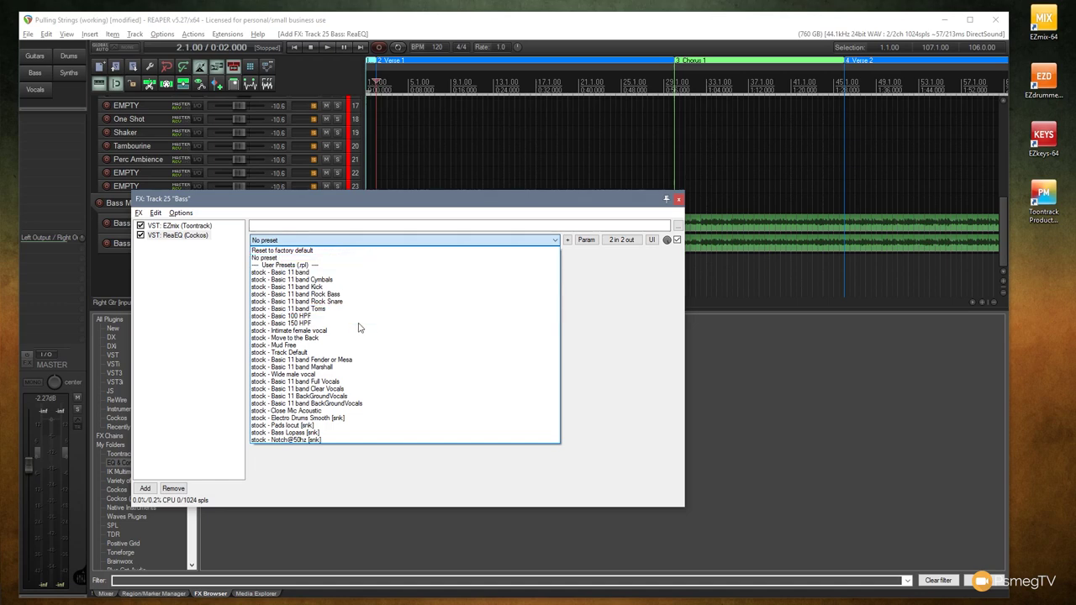
pyautogui.click(317, 433)
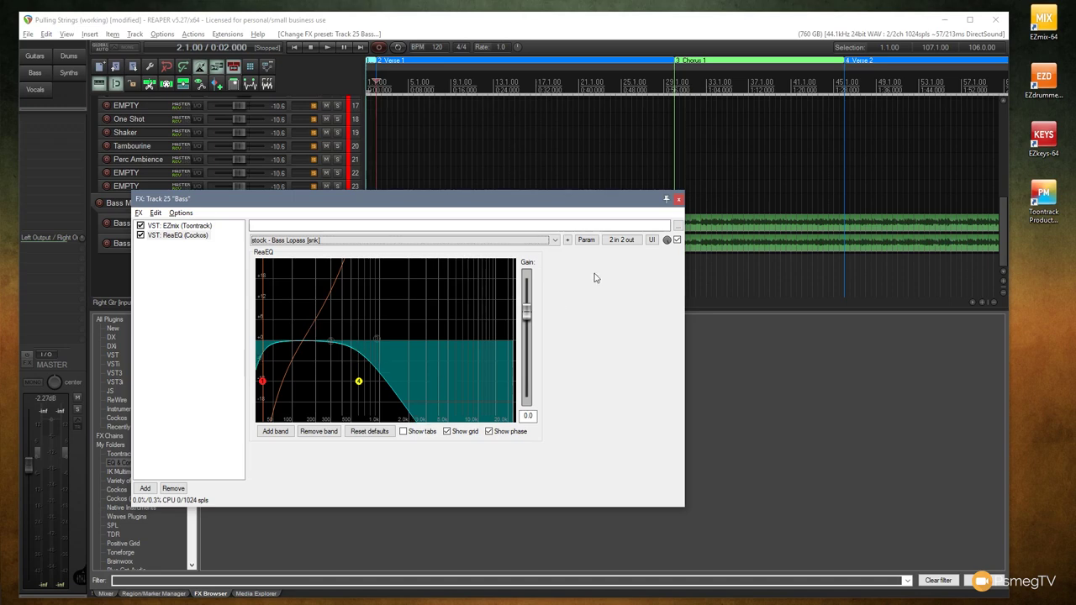
# Step: Close the Bass track 25 effects window, solo the Bass Master track, and audition the bass
pyautogui.click(679, 201)
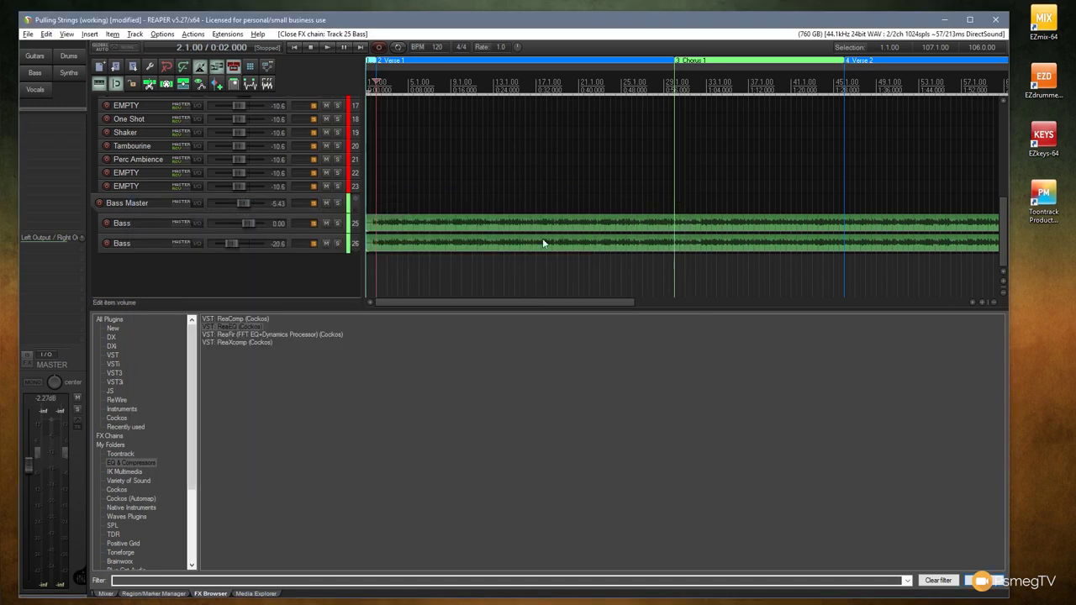
pyautogui.click(337, 203)
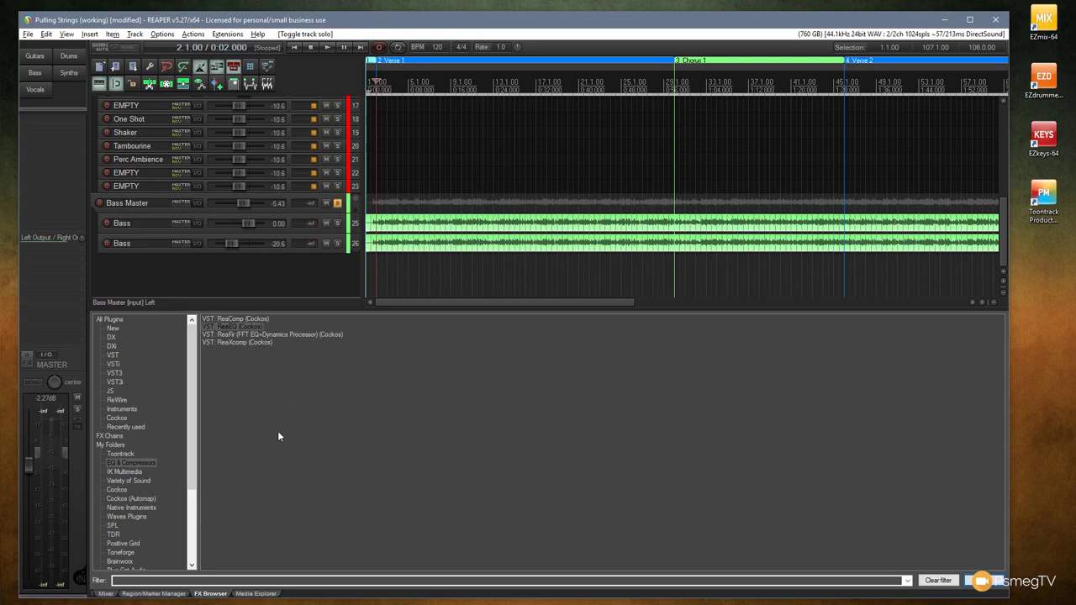
pyautogui.click(327, 48)
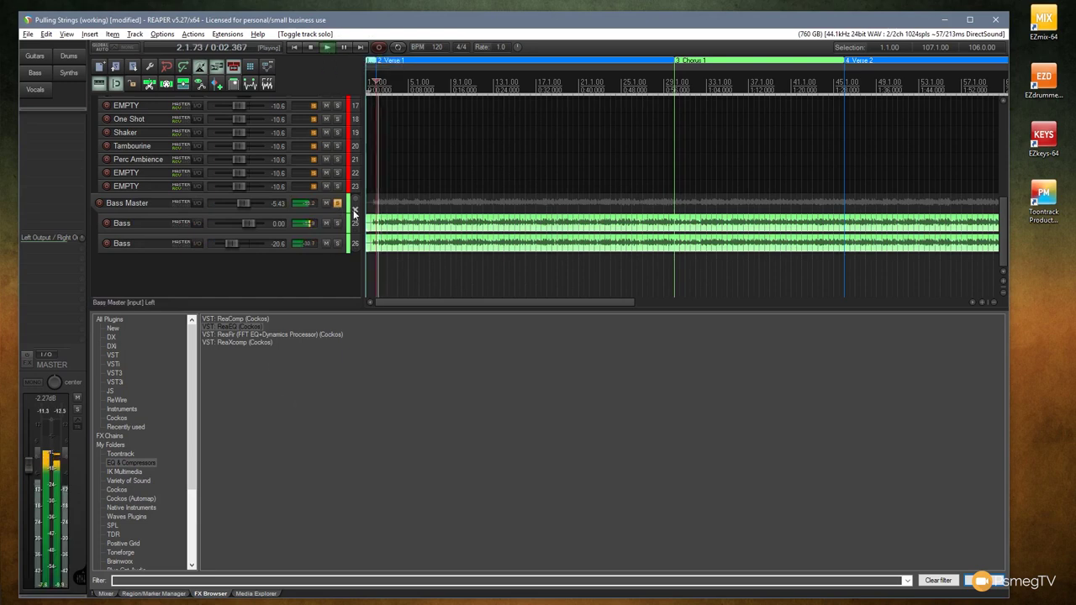
pyautogui.press('space')
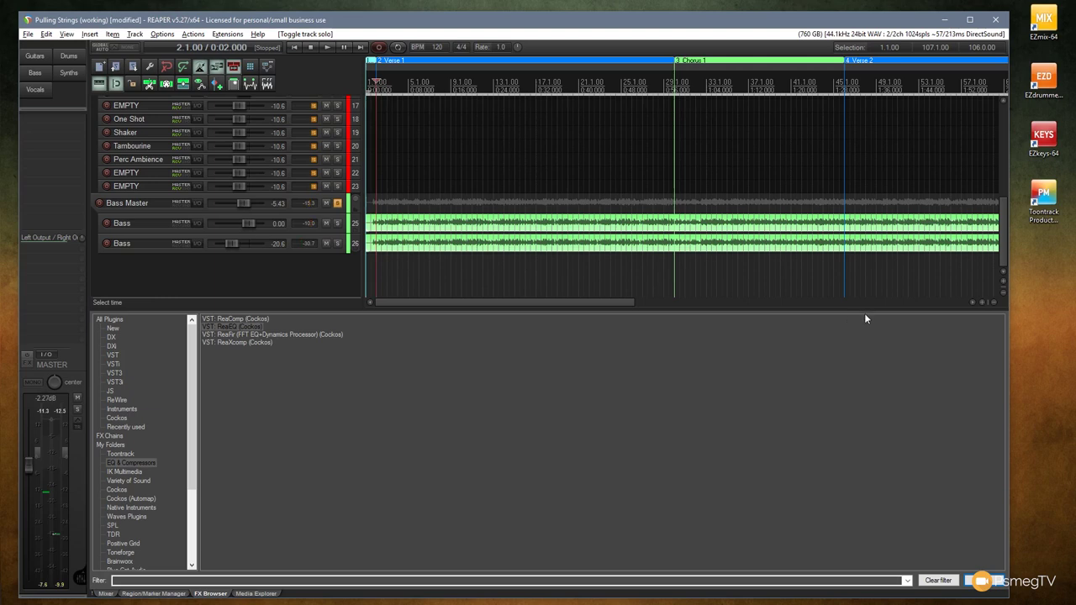
pyautogui.scroll(3, 1003, 200)
pyautogui.scroll(-3, 995, 208)
pyautogui.click(337, 203)
pyautogui.click(337, 203)
pyautogui.press('space')
pyautogui.press('space')
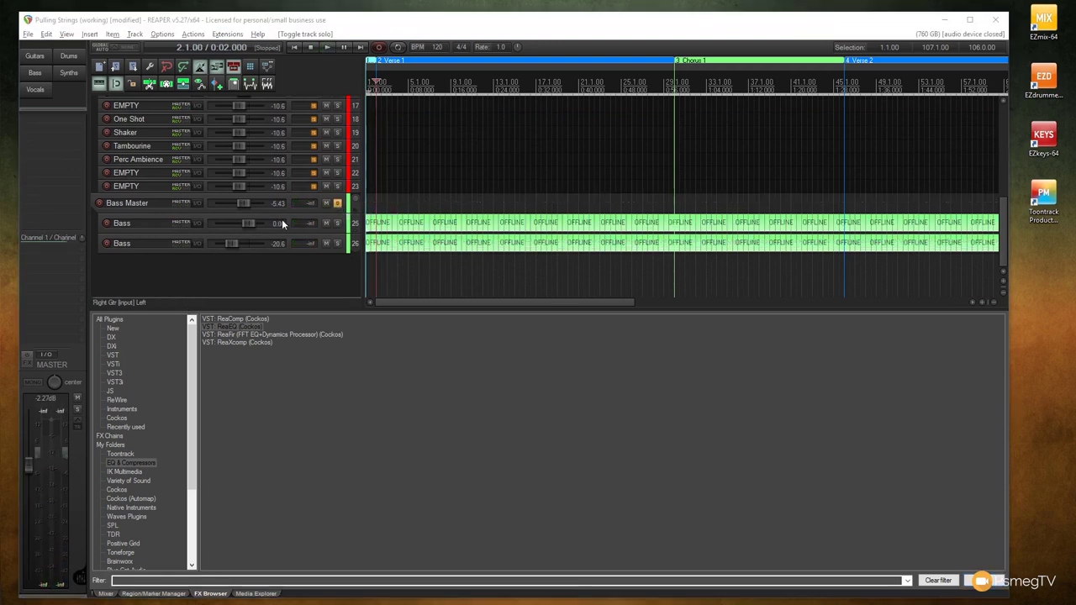
# Step: Play the soloed bass with the mixer shown, comparing track 25 with its ReaEQ bypassed and re-enabled
pyautogui.click(333, 48)
pyautogui.hotkey('ctrl', 'm')
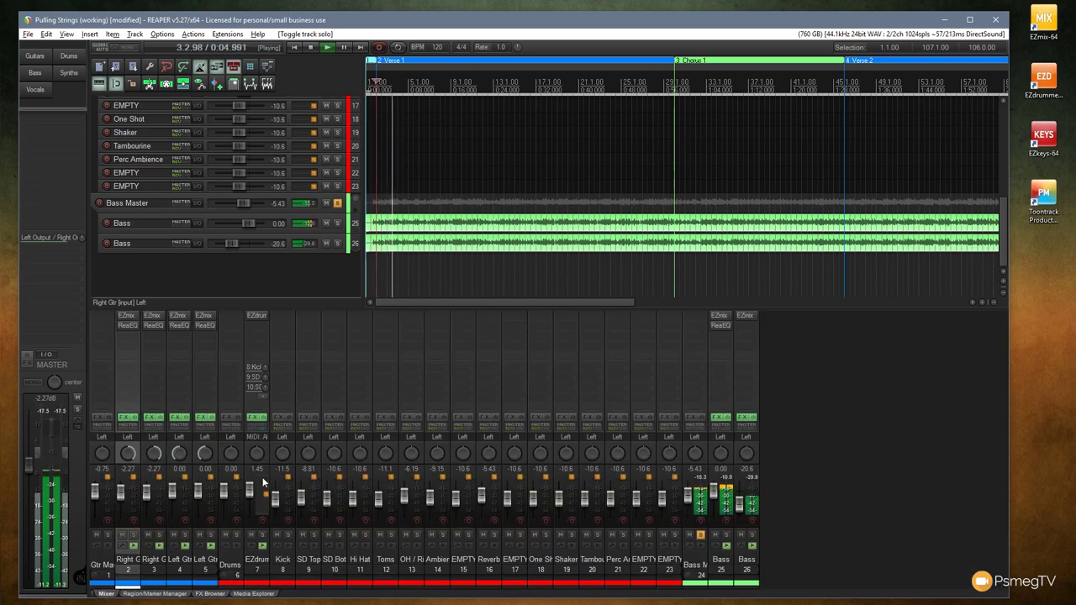
pyautogui.keyDown('ctrl'); pyautogui.click(718, 326); pyautogui.keyUp('ctrl')
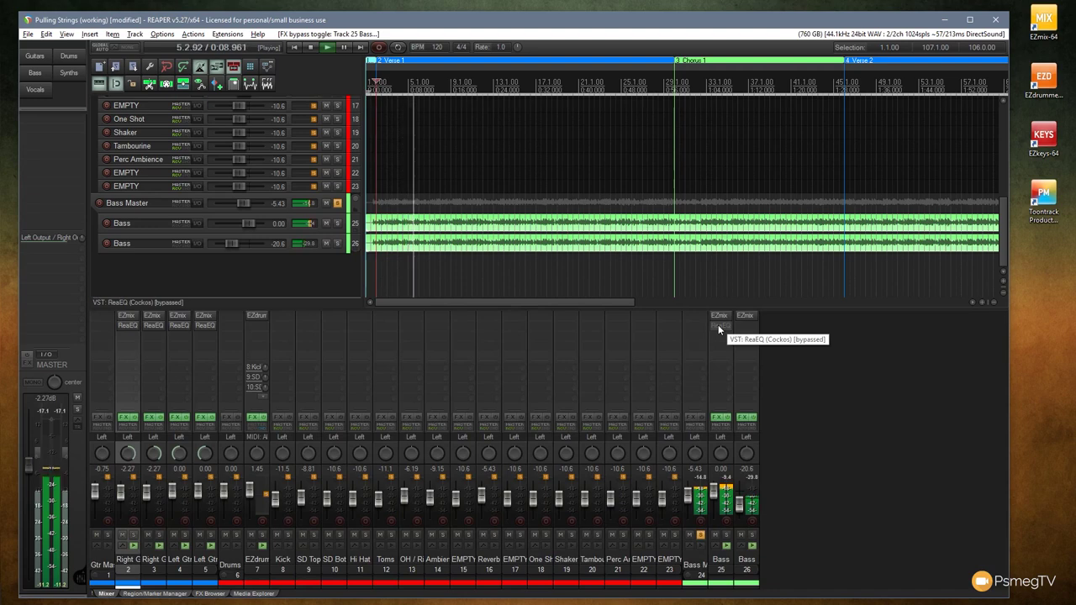
pyautogui.keyDown('ctrl'); pyautogui.click(717, 324); pyautogui.keyUp('ctrl')
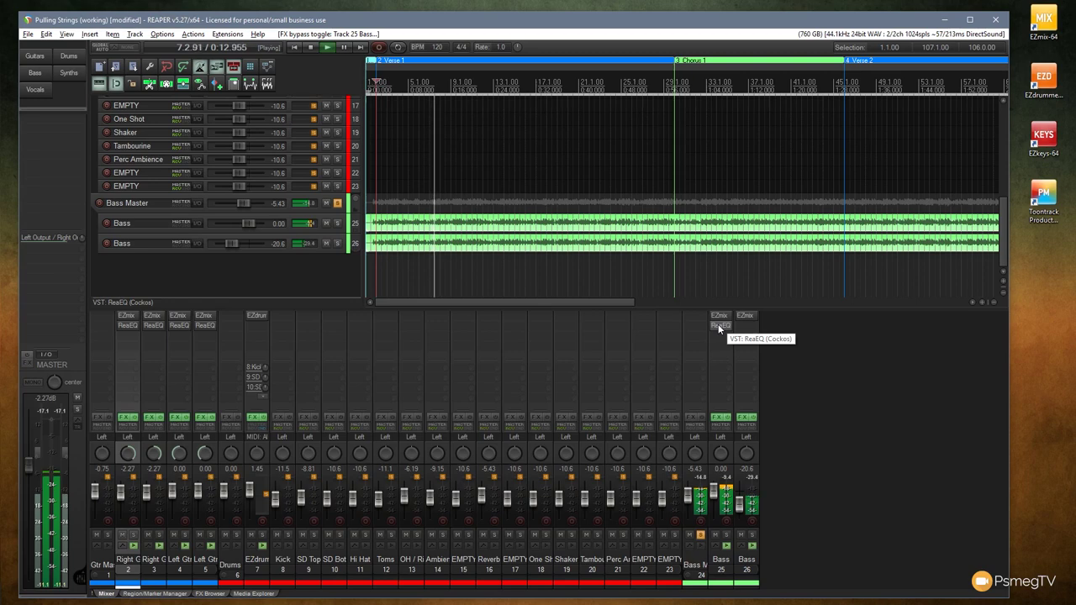
pyautogui.press('space')
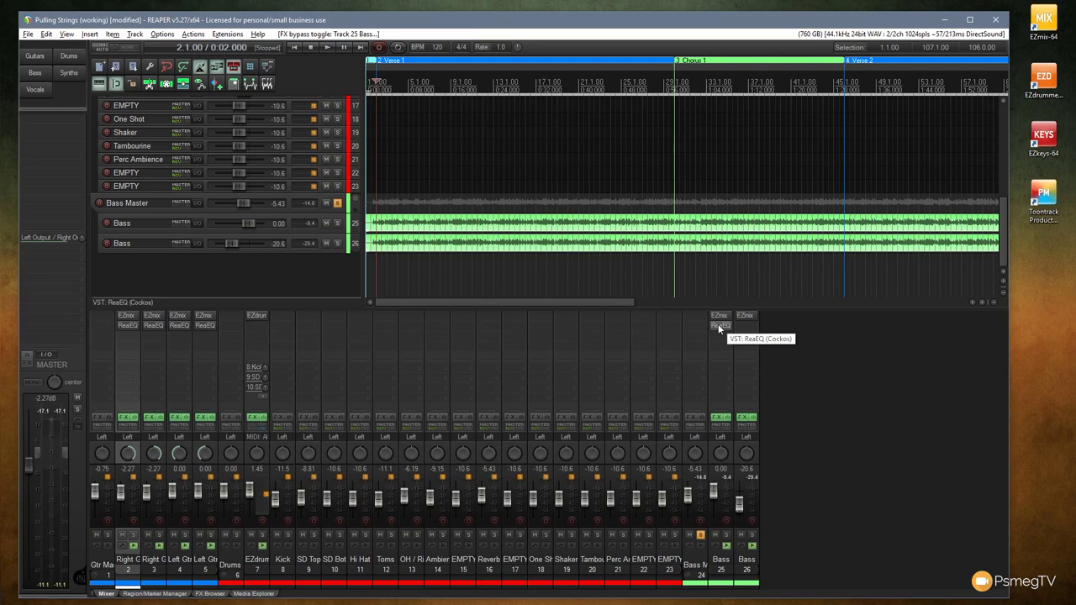
# Step: Clear the Bass Master solo and audition the full mix with guitars, drums and bass
pyautogui.press('F6')
pyautogui.scroll(8, 546, 198)
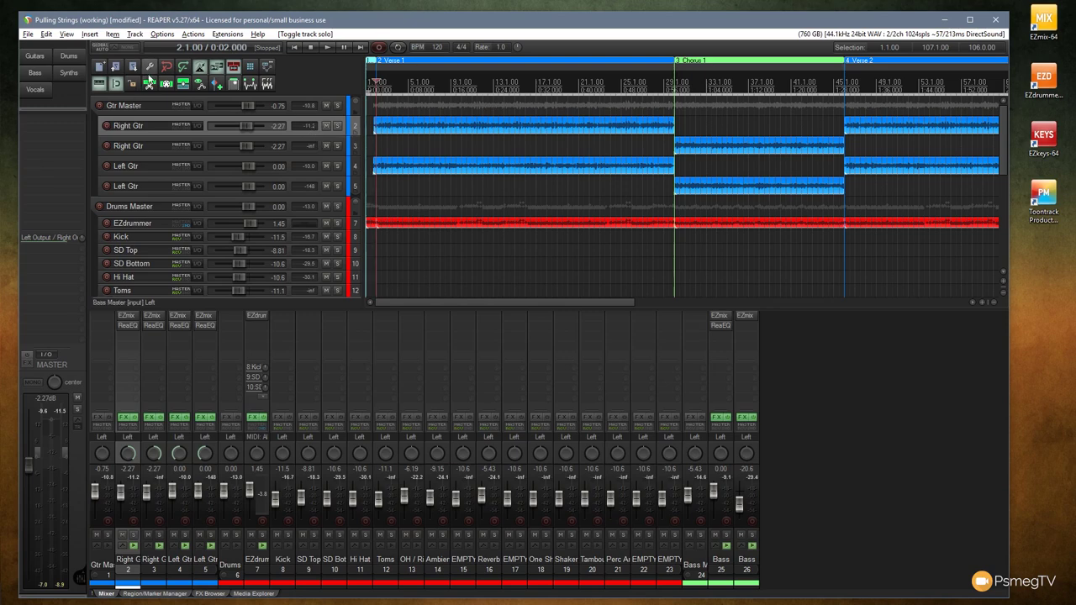
pyautogui.click(327, 47)
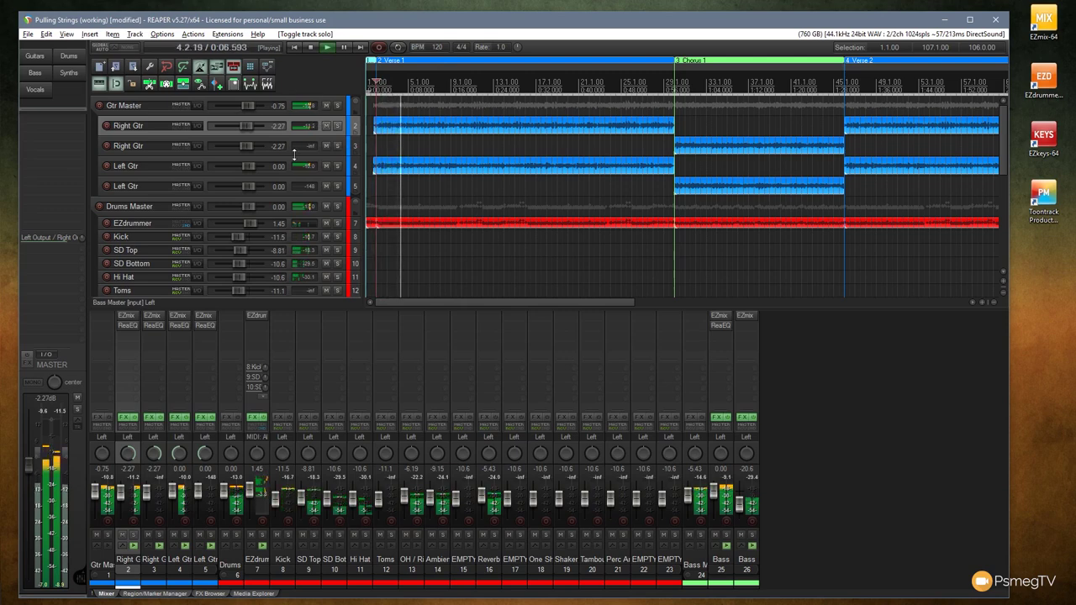
pyautogui.click(308, 48)
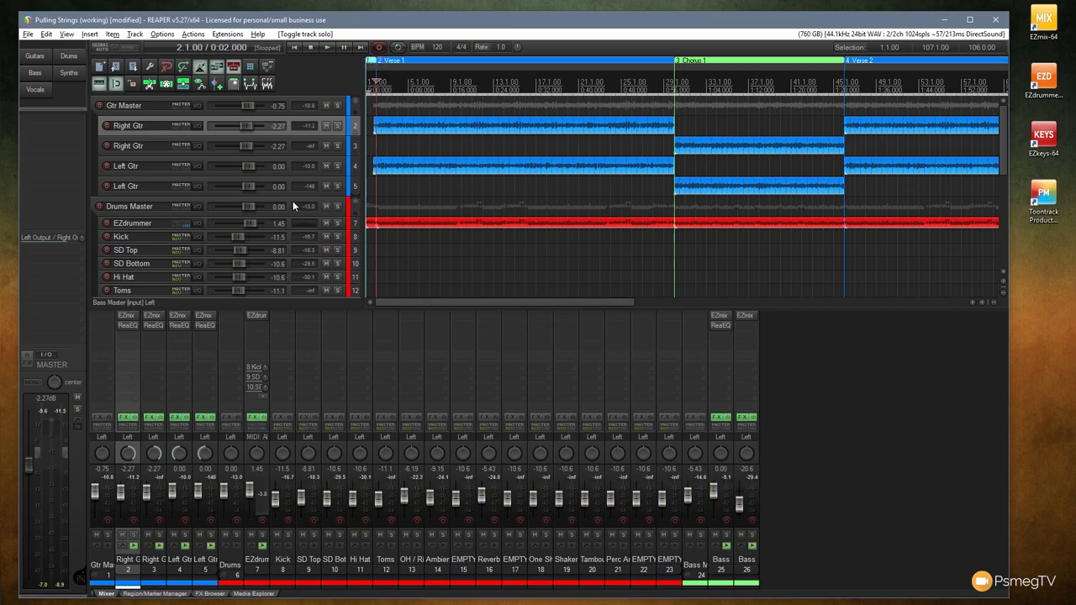
# Step: Open EZmix on Right Gtr track 2, make that track taller, and reposition the plug-in window below it
pyautogui.click(128, 315)
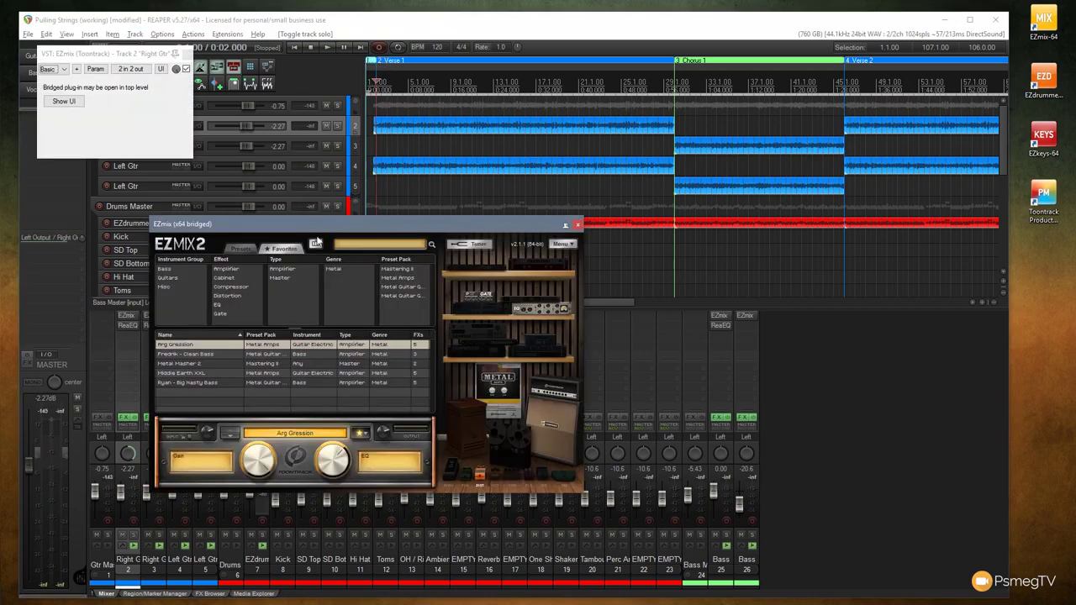
pyautogui.moveTo(293, 227); pyautogui.dragTo(294, 304)
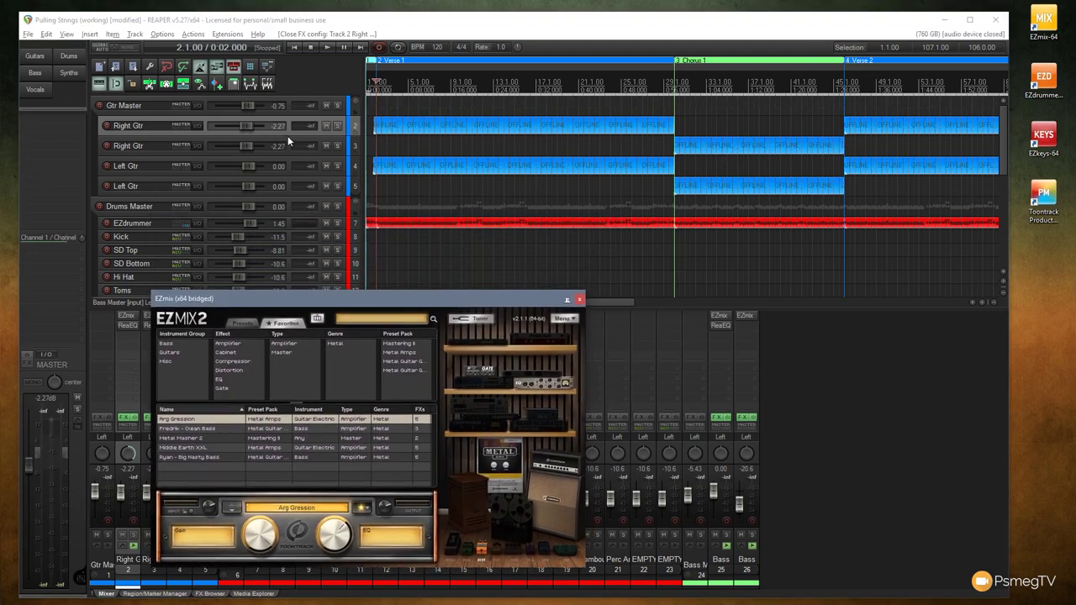
pyautogui.moveTo(287, 134); pyautogui.dragTo(289, 160)
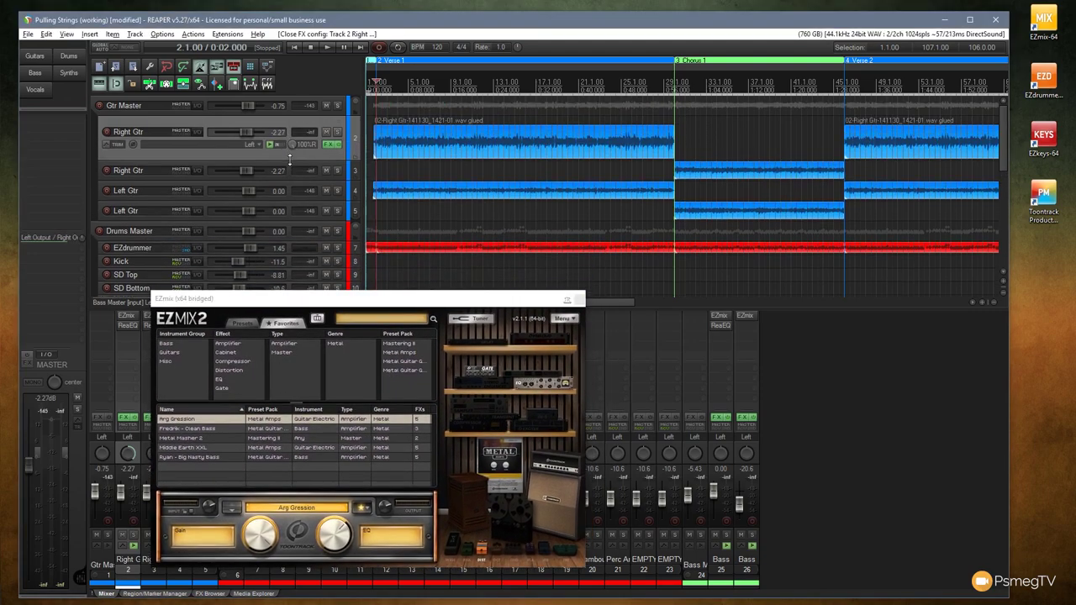
pyautogui.moveTo(318, 300); pyautogui.dragTo(309, 241)
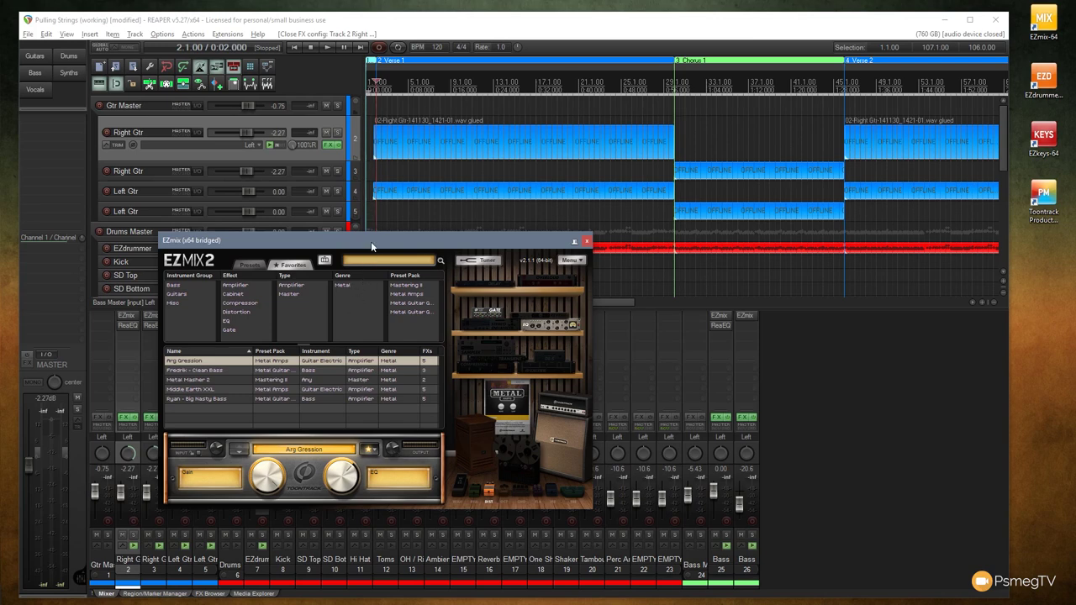
pyautogui.moveTo(371, 241); pyautogui.dragTo(348, 258)
# Step: Play the full mix and adjust the EZmix output level on Right Gtr track 2
pyautogui.click(327, 47)
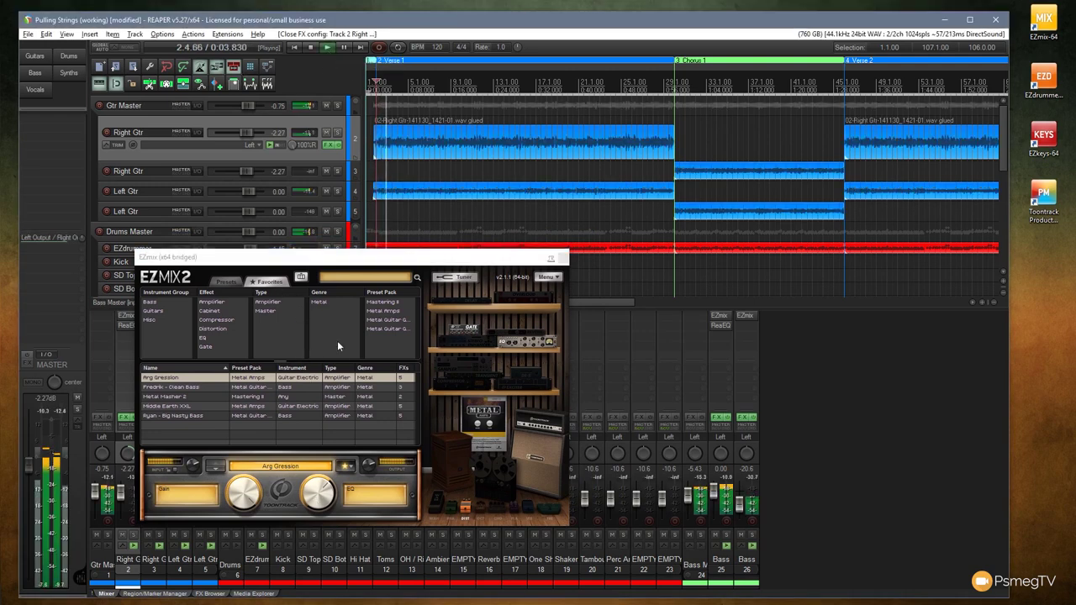
pyautogui.click(370, 469)
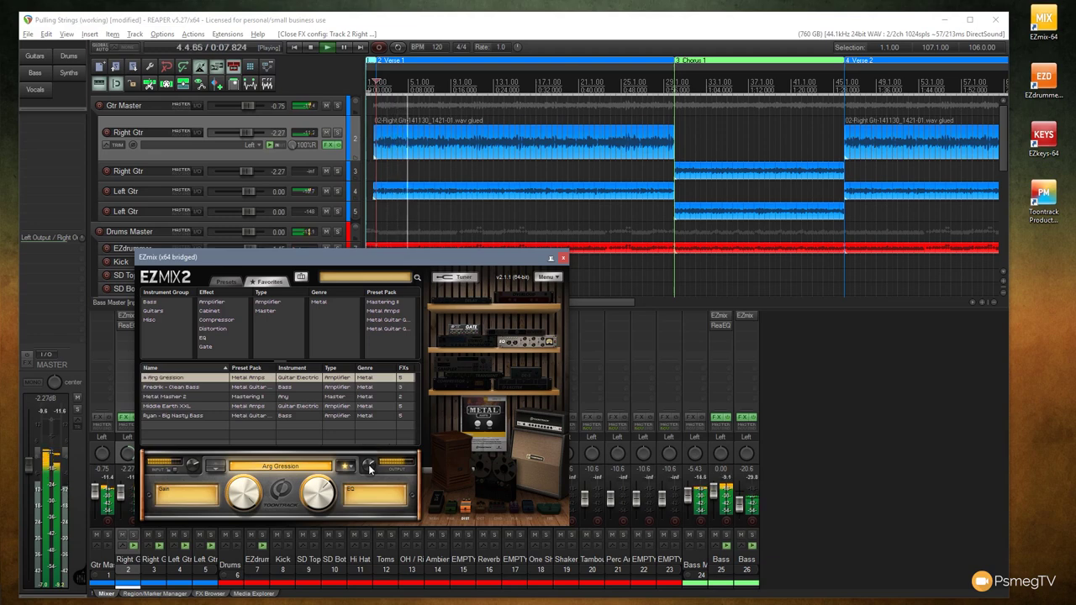
pyautogui.moveTo(369, 469)
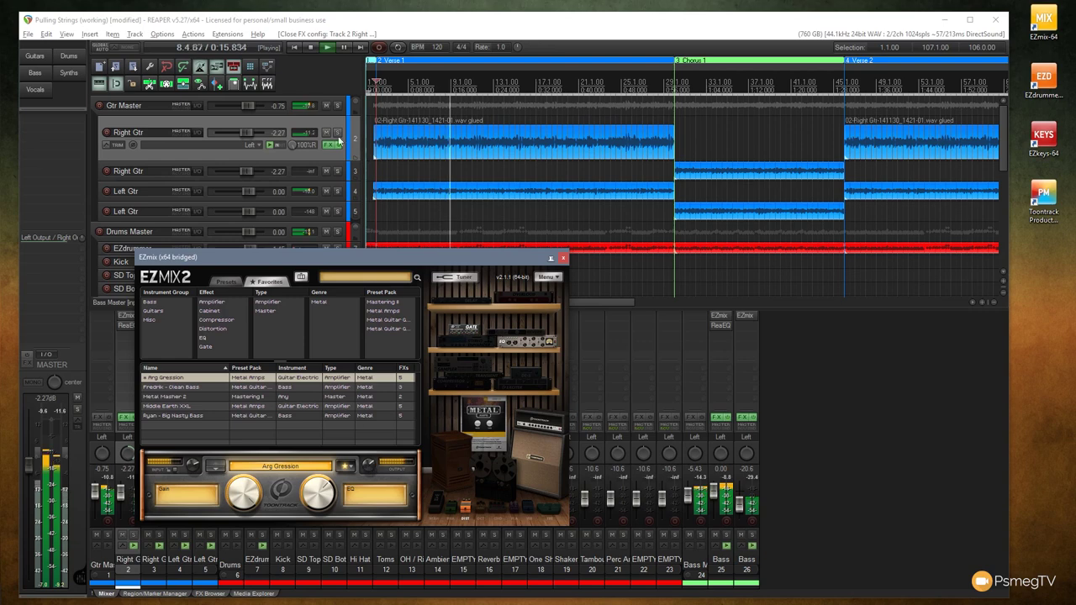
pyautogui.click(312, 50)
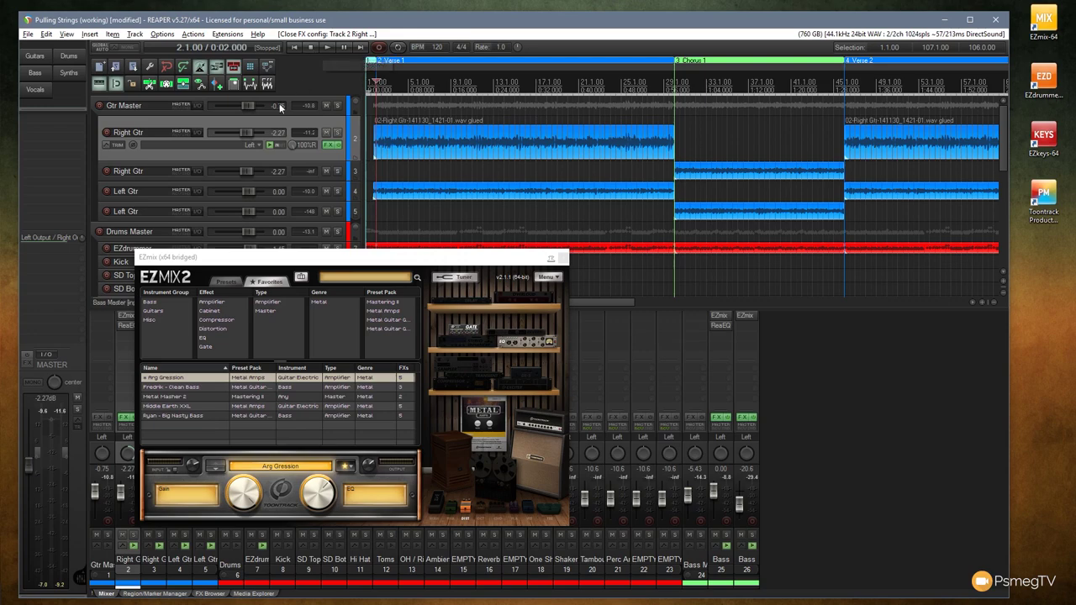
# Step: Close the track 2 EZmix window, open EZmix on Right Gtr track 3, and reposition its interface without the effect host window
pyautogui.moveTo(341, 259); pyautogui.dragTo(592, 172)
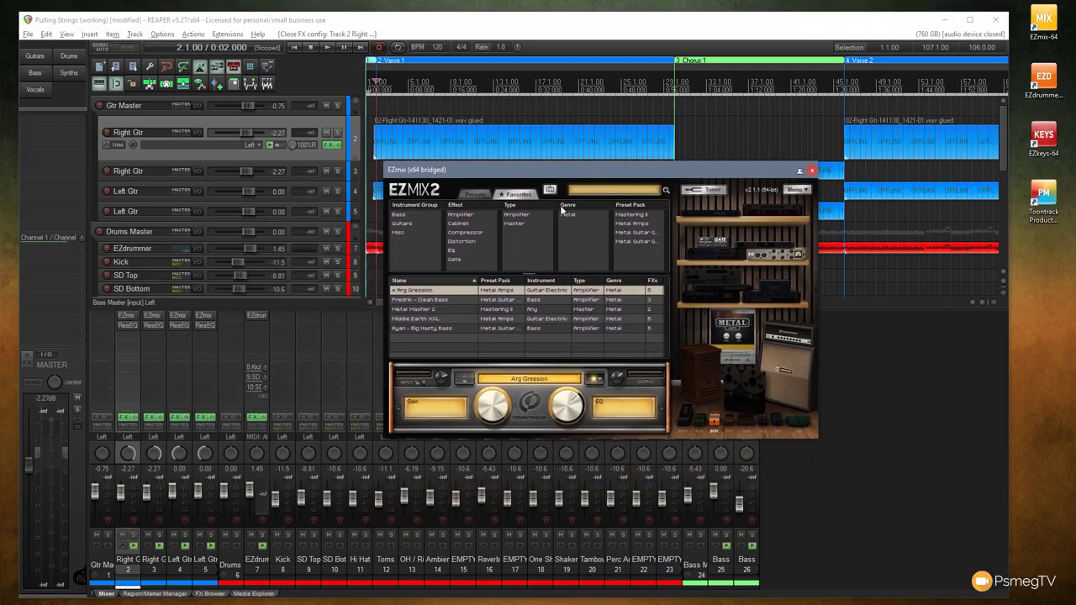
pyautogui.click(811, 171)
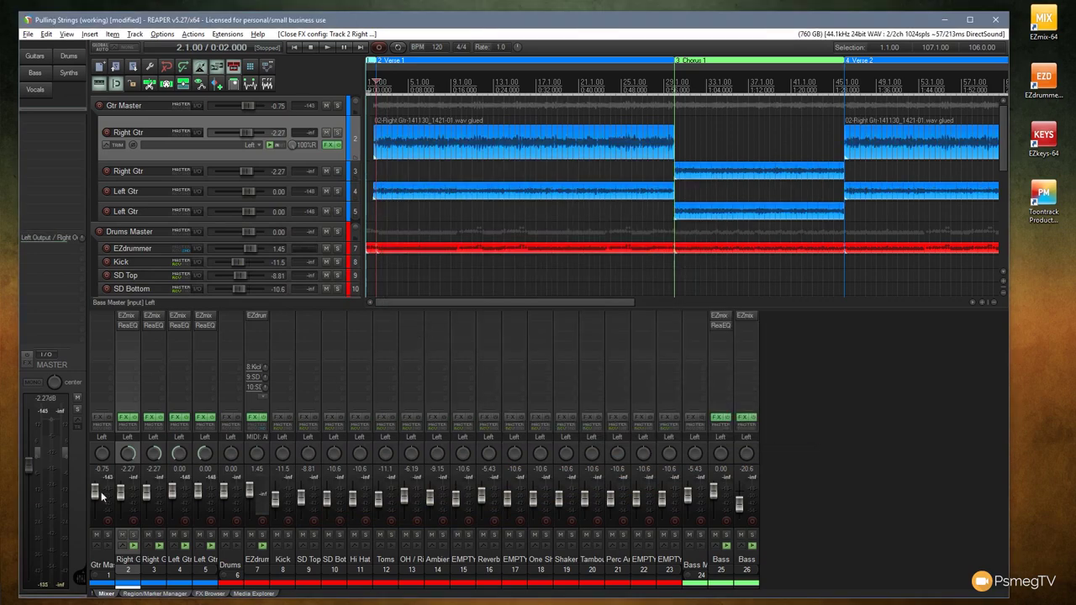
pyautogui.click(156, 320)
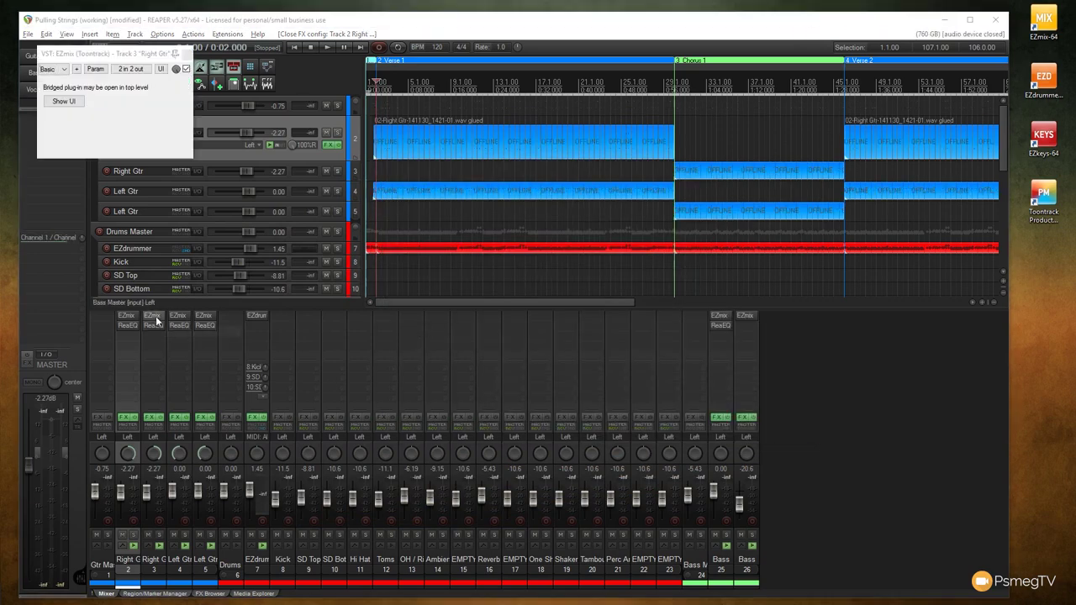
pyautogui.click(189, 49)
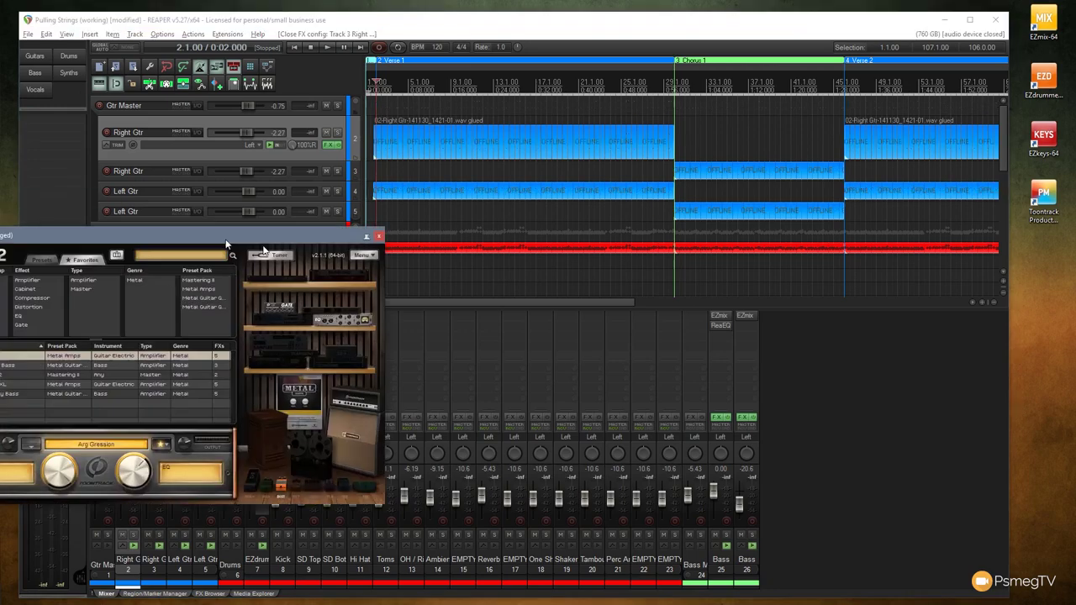
pyautogui.moveTo(226, 238); pyautogui.dragTo(368, 259)
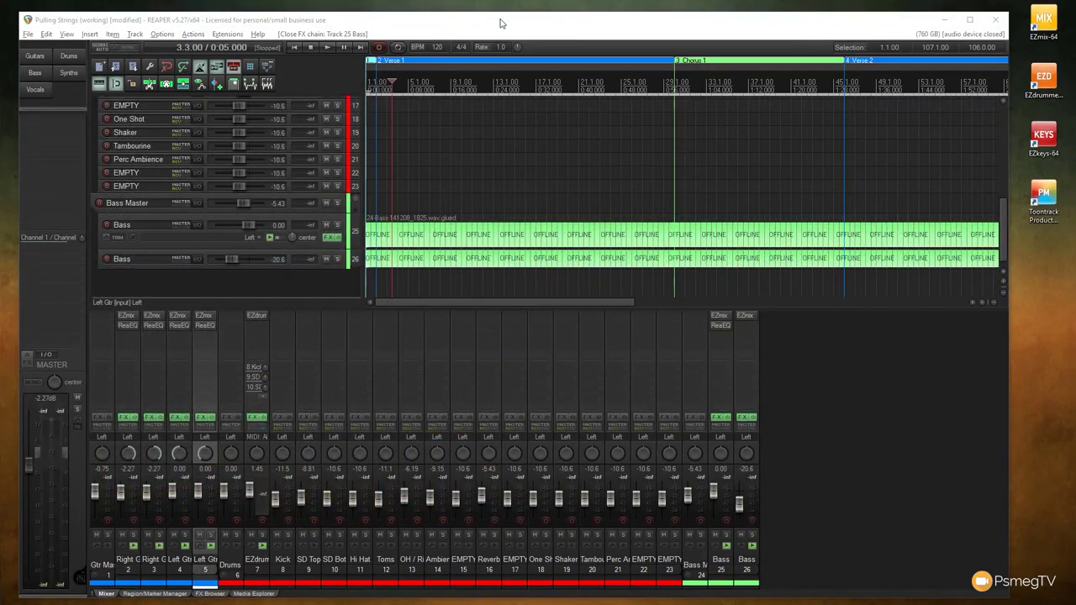
# Step: Add EZmix from the Toontrack folder to the master track, closing the effects chain window and keeping the EZmix interface open
pyautogui.click(499, 22)
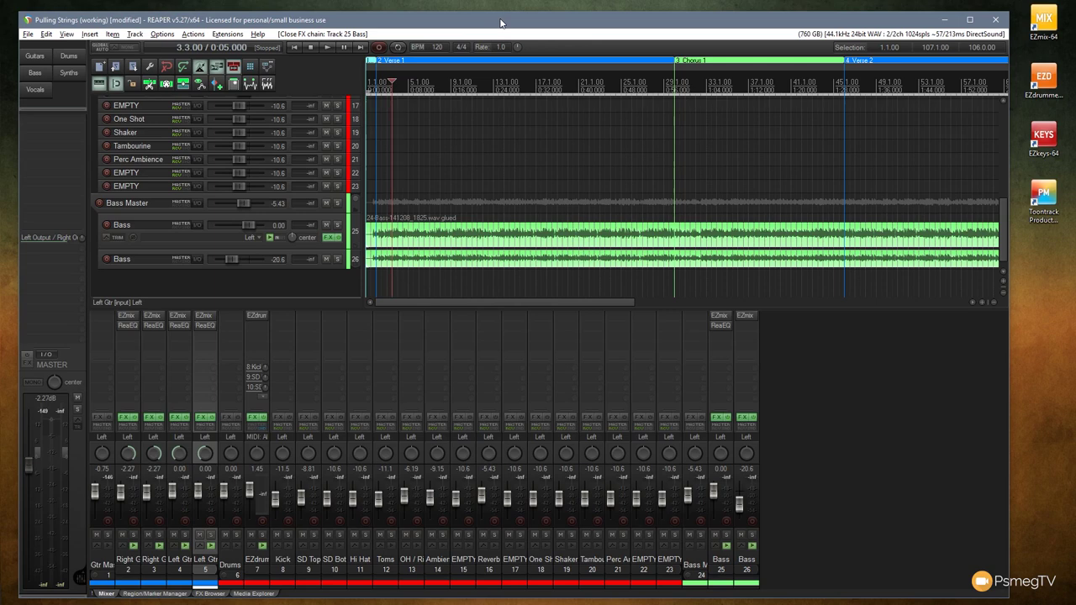
pyautogui.click(45, 116)
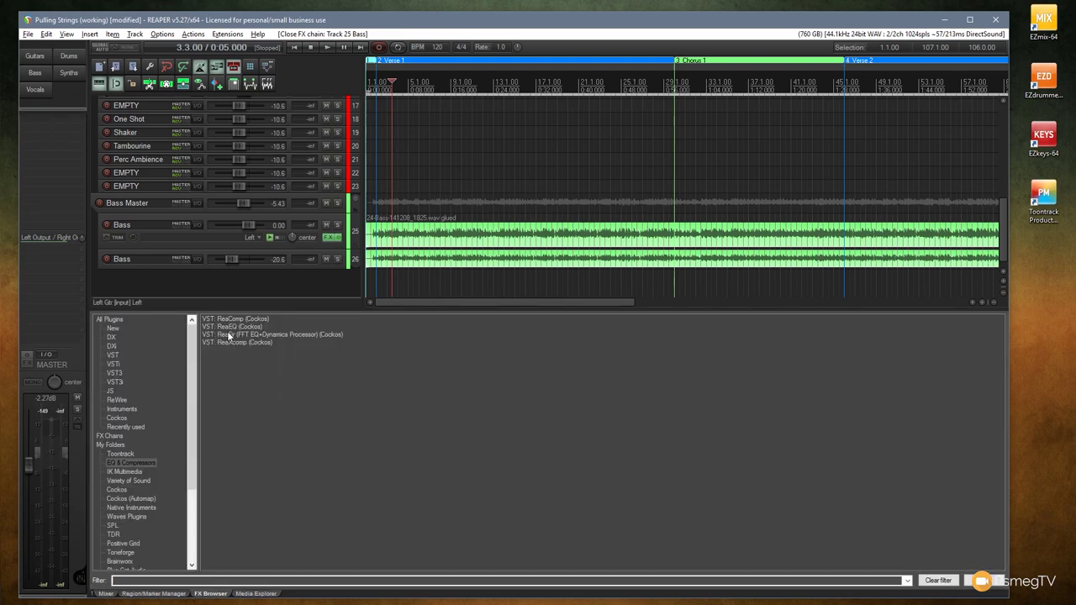
pyautogui.click(120, 454)
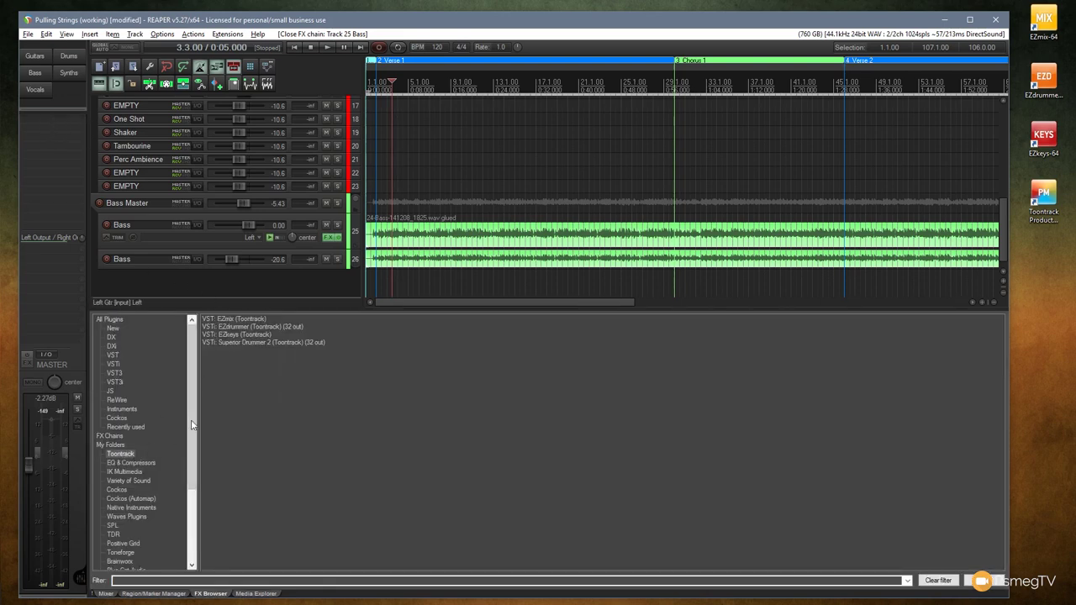
pyautogui.moveTo(223, 321); pyautogui.dragTo(65, 165)
pyautogui.moveTo(53, 124); pyautogui.dragTo(53, 124)
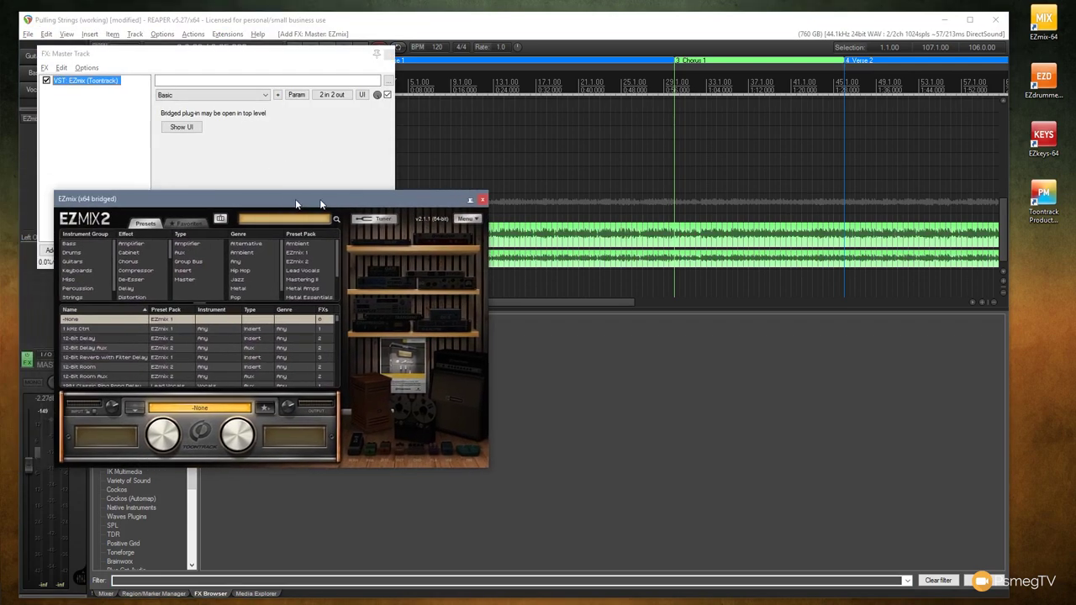
pyautogui.moveTo(295, 198); pyautogui.dragTo(391, 198)
pyautogui.click(388, 53)
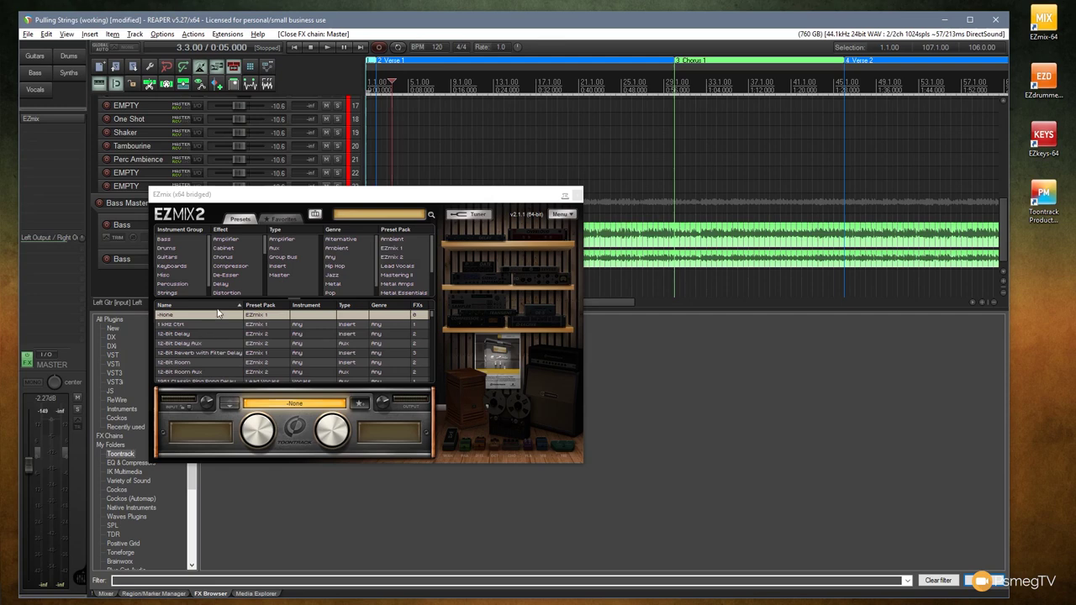
# Step: Filter the master track's EZmix presets by Master type and the Mastering II pack, and load Metal Masher 2 from the favourites
pyautogui.click(281, 276)
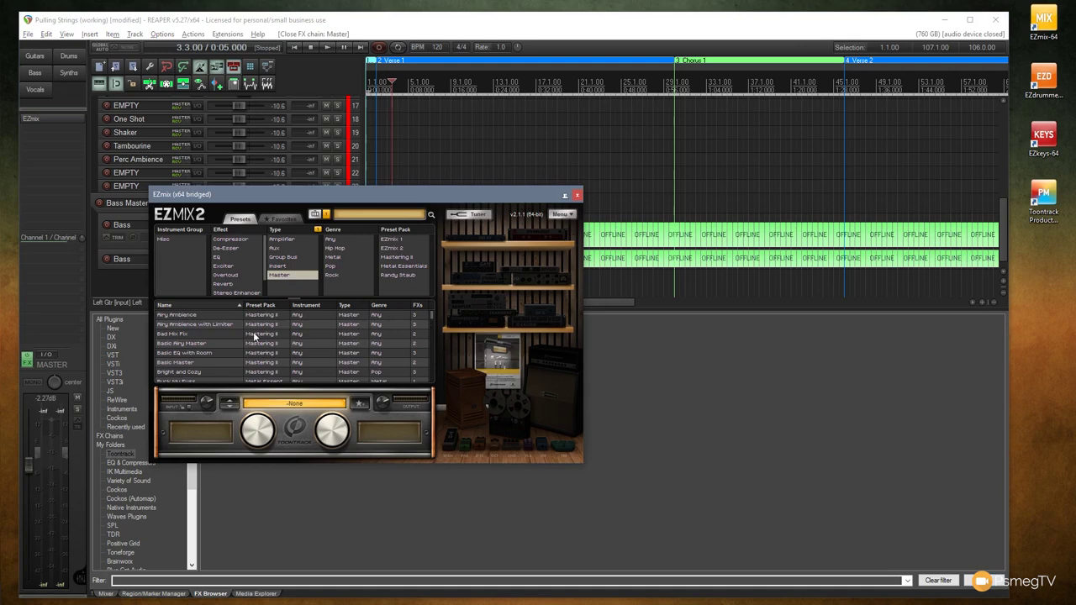
pyautogui.scroll(-10, 227, 332)
pyautogui.scroll(-4, 205, 322)
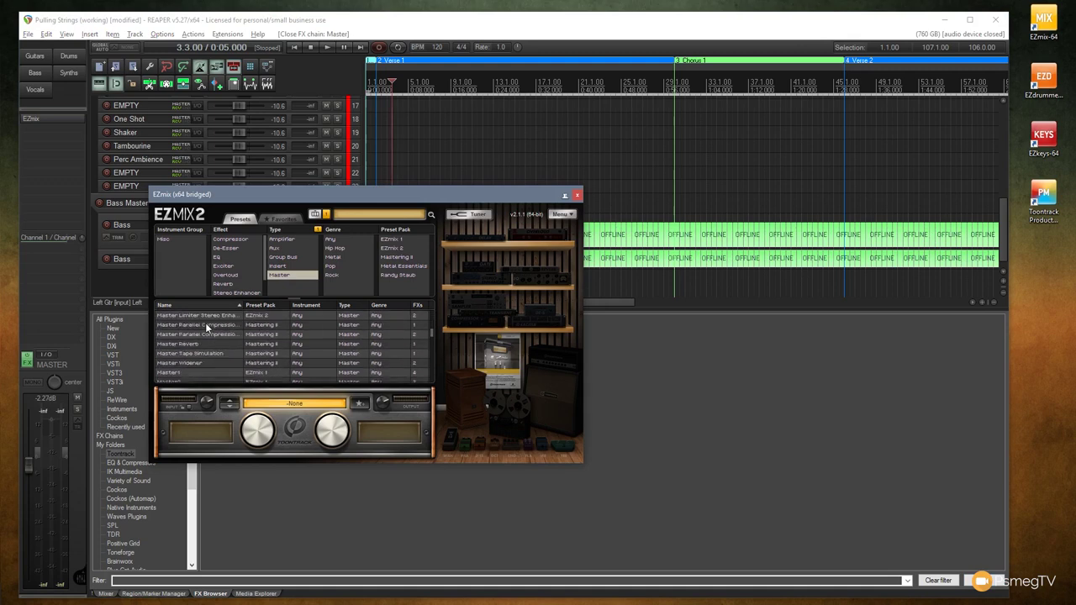
pyautogui.scroll(4, 208, 346)
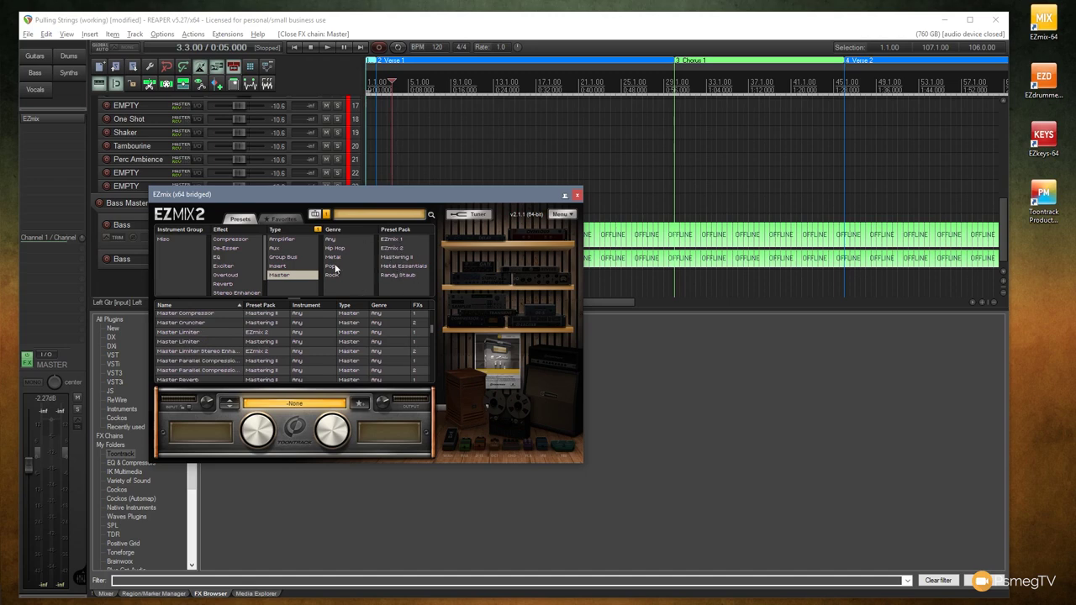
pyautogui.click(394, 257)
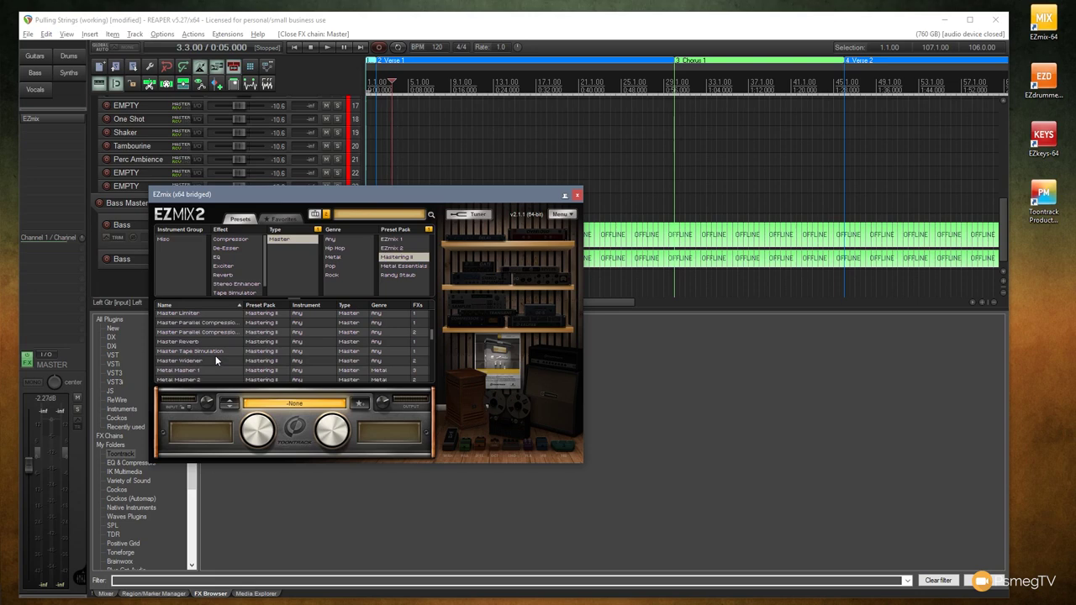
pyautogui.click(284, 220)
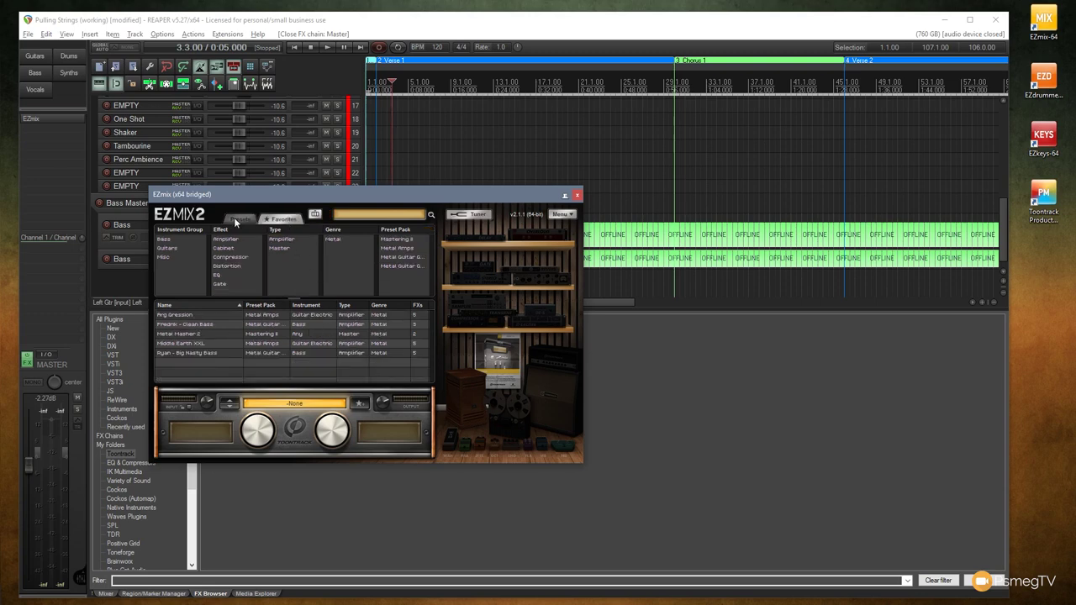
pyautogui.click(182, 334)
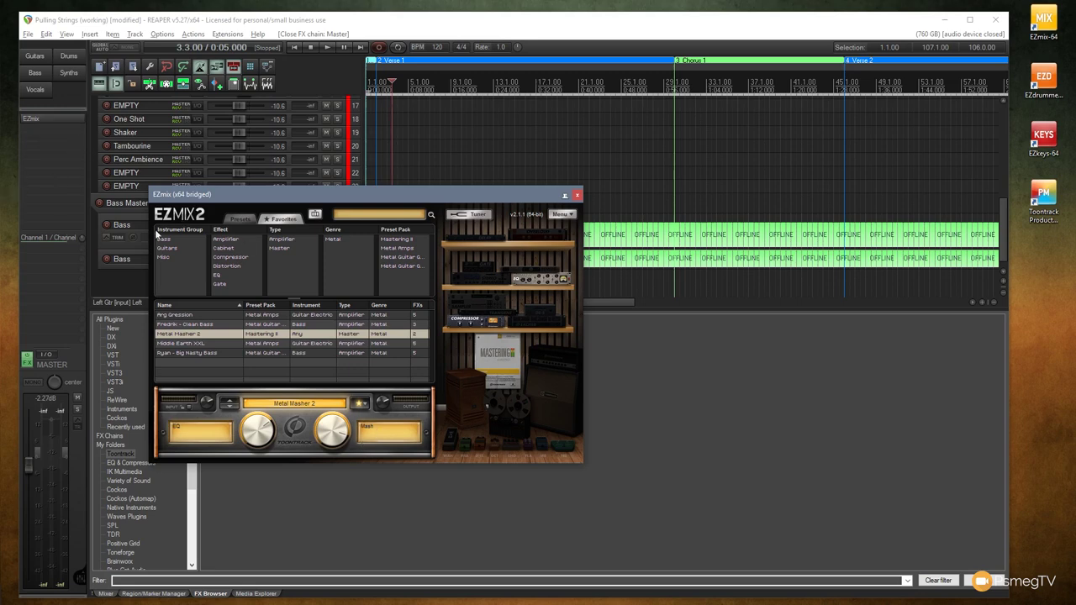
# Step: Play the mix with the master EZmix bypassed and enabled to compare the sound, and close the plug-in window
pyautogui.click(63, 120)
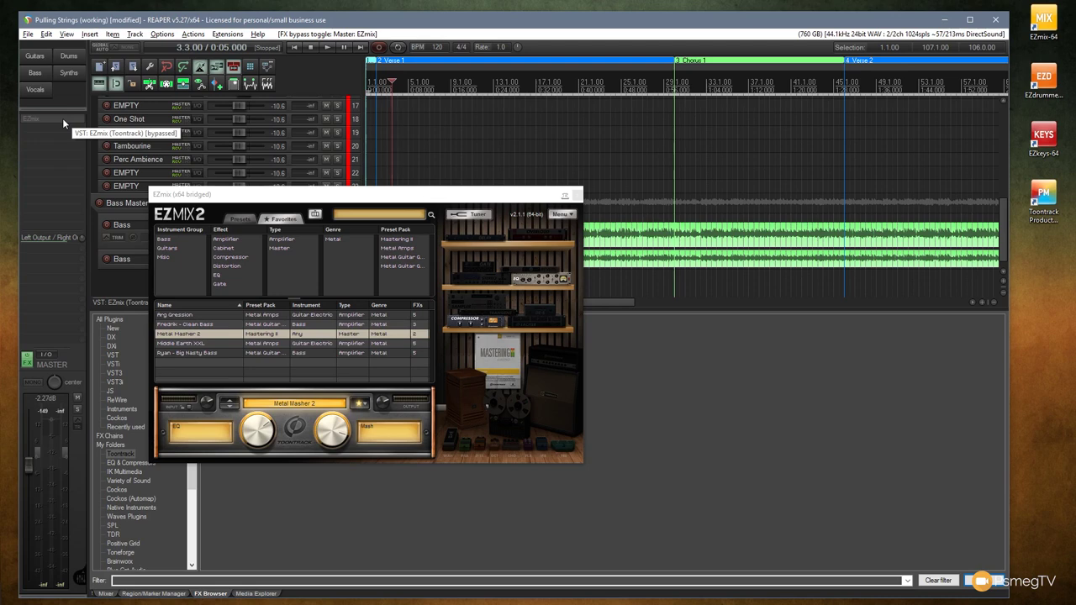
pyautogui.click(327, 48)
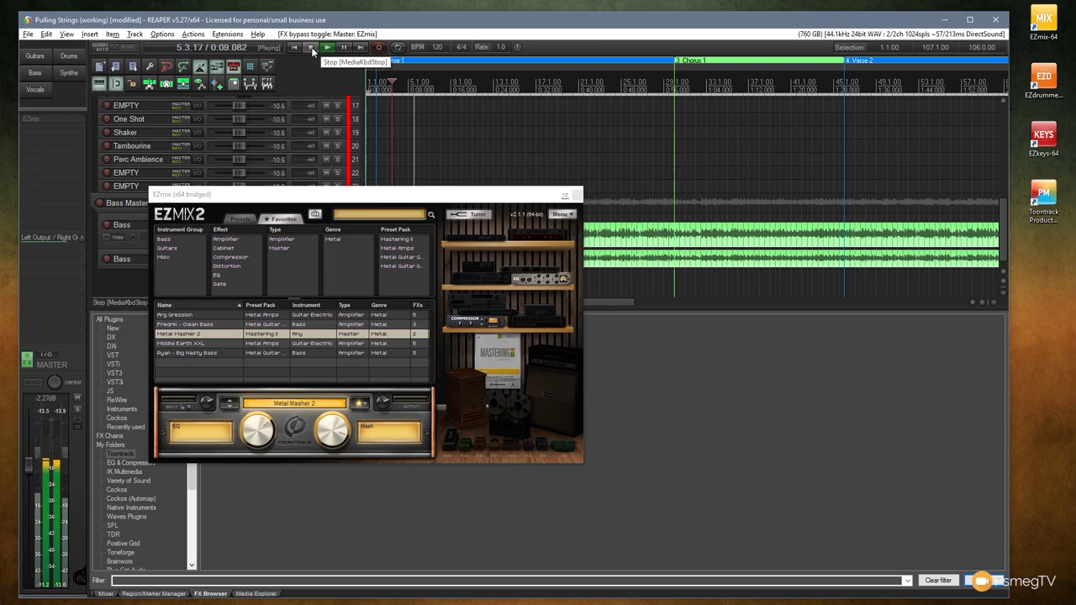
pyautogui.click(311, 48)
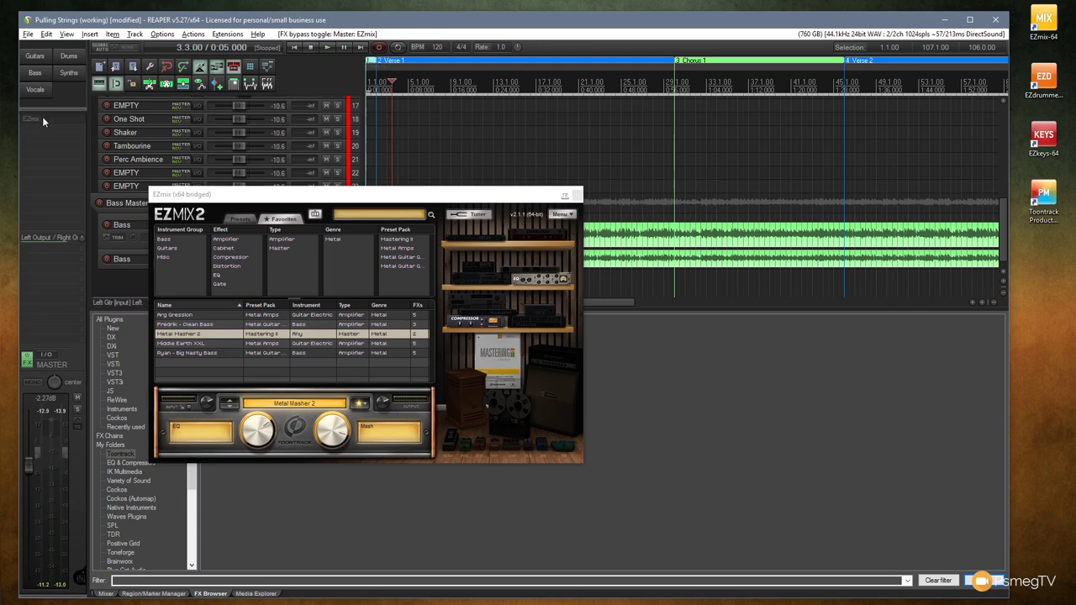
pyautogui.click(328, 49)
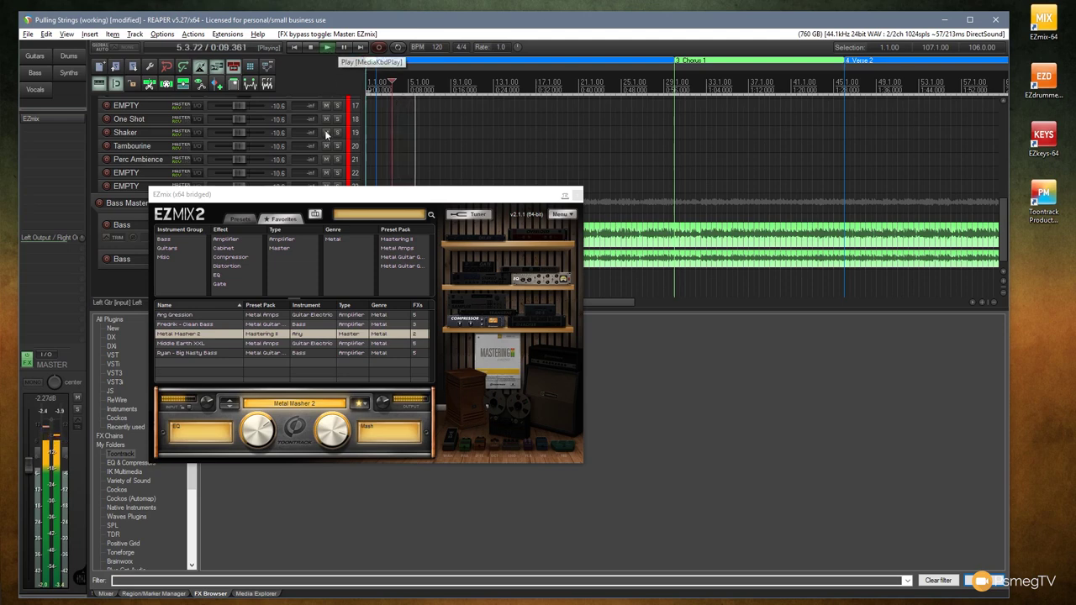
pyautogui.keyDown('shift'); pyautogui.click(56, 117); pyautogui.keyUp('shift')
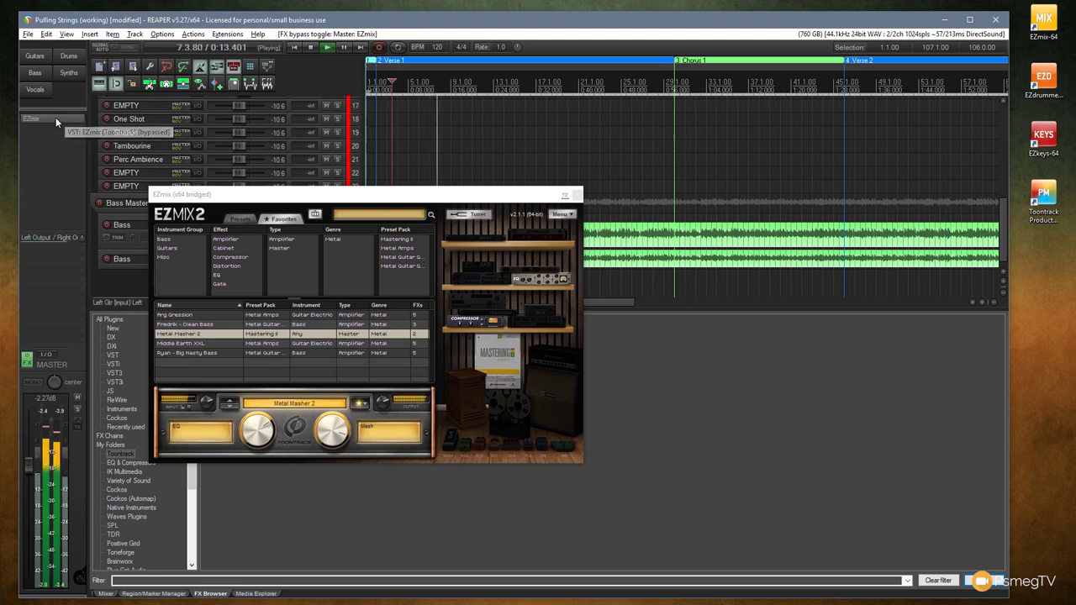
pyautogui.click(308, 49)
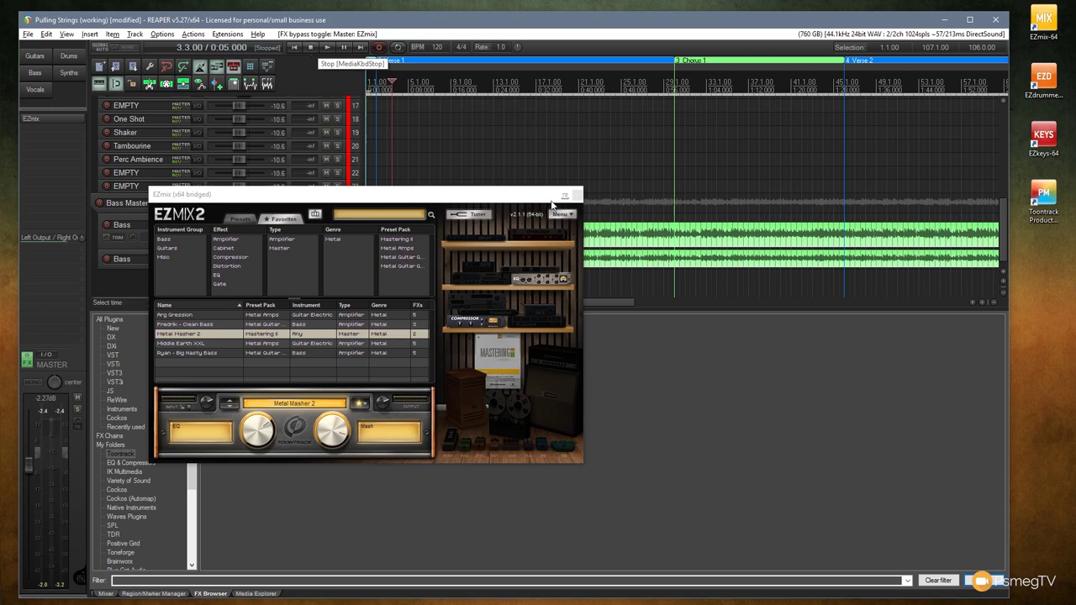
pyautogui.click(577, 195)
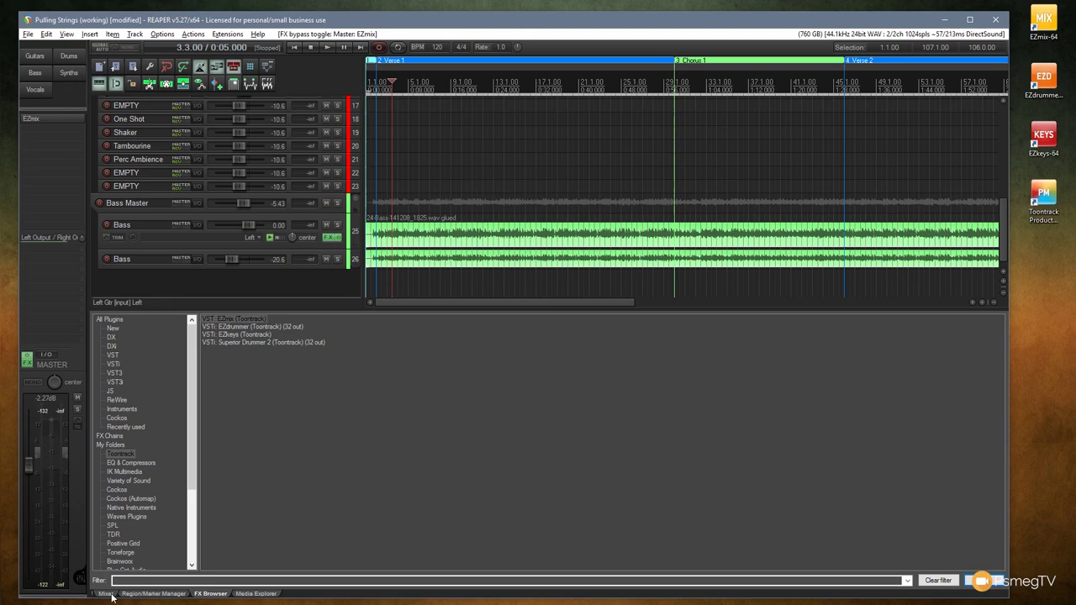
# Step: Show the project mixer, open EZdrummer on track 7 to examine its internal mixer channels, and close the plug-in
pyautogui.click(106, 594)
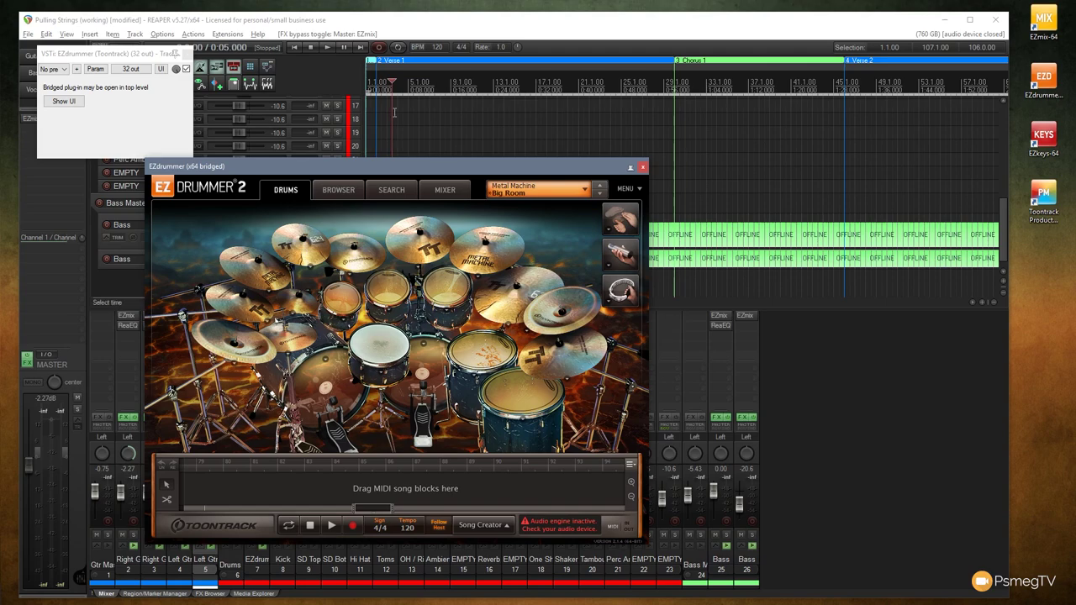
pyautogui.click(185, 53)
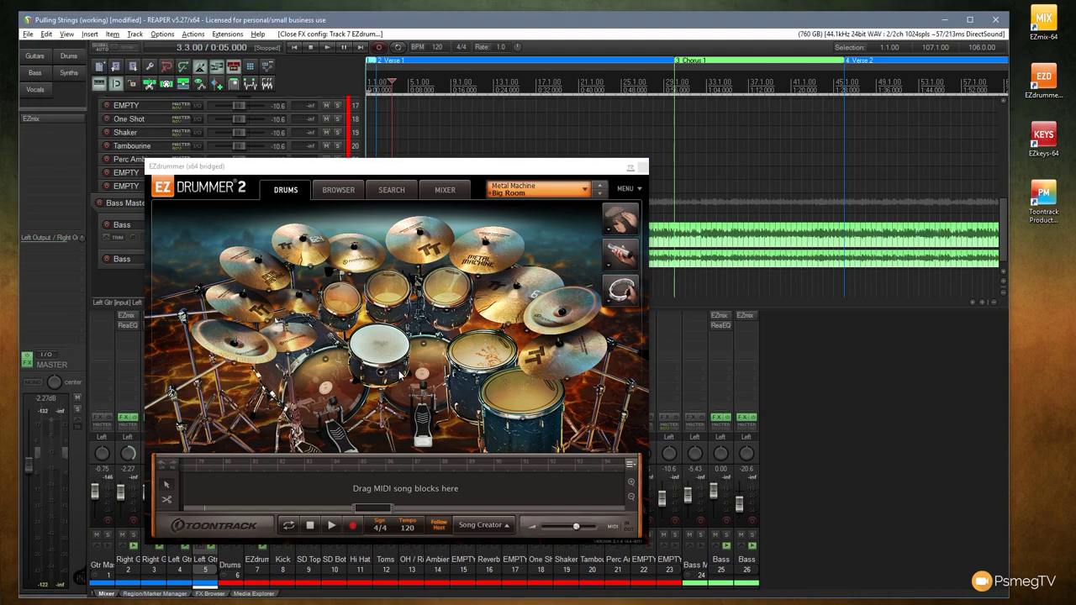
pyautogui.click(443, 193)
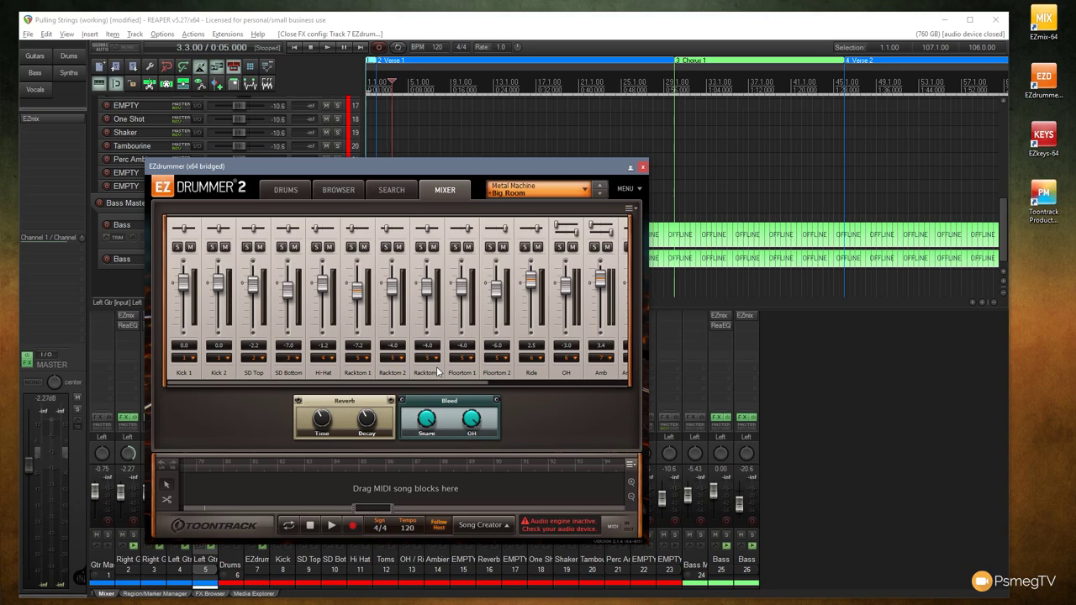
pyautogui.click(642, 166)
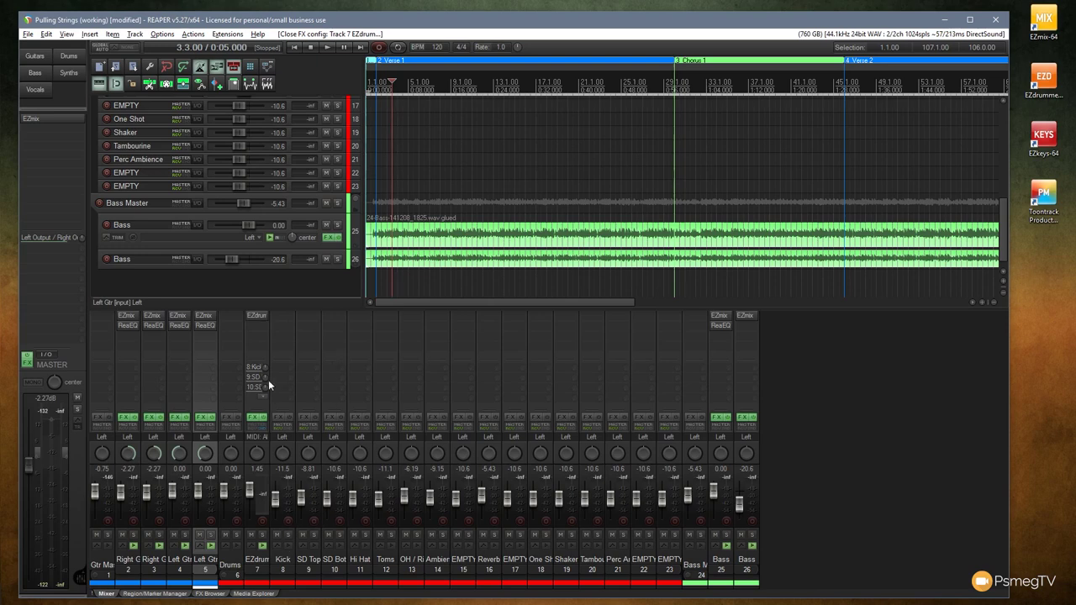
# Step: Add EZmix from the Toontrack folder to Kick track 8, close the effect host window, and move the interface clear of the kick channel
pyautogui.hotkey('ctrl', 'alt', 'f')
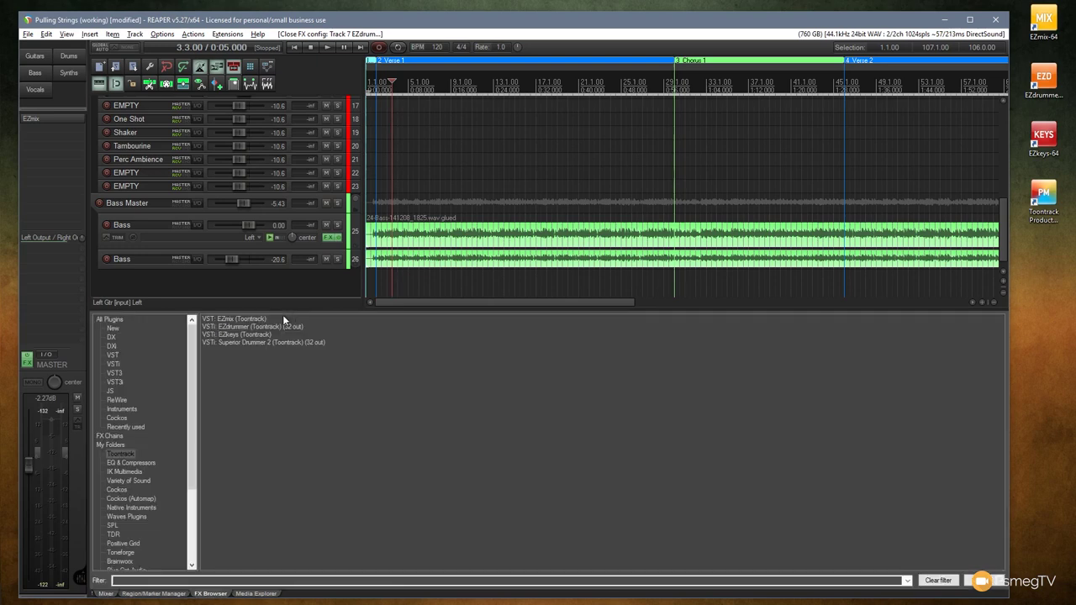
pyautogui.doubleClick(233, 319)
pyautogui.hotkey('ctrl', 'alt', 'f')
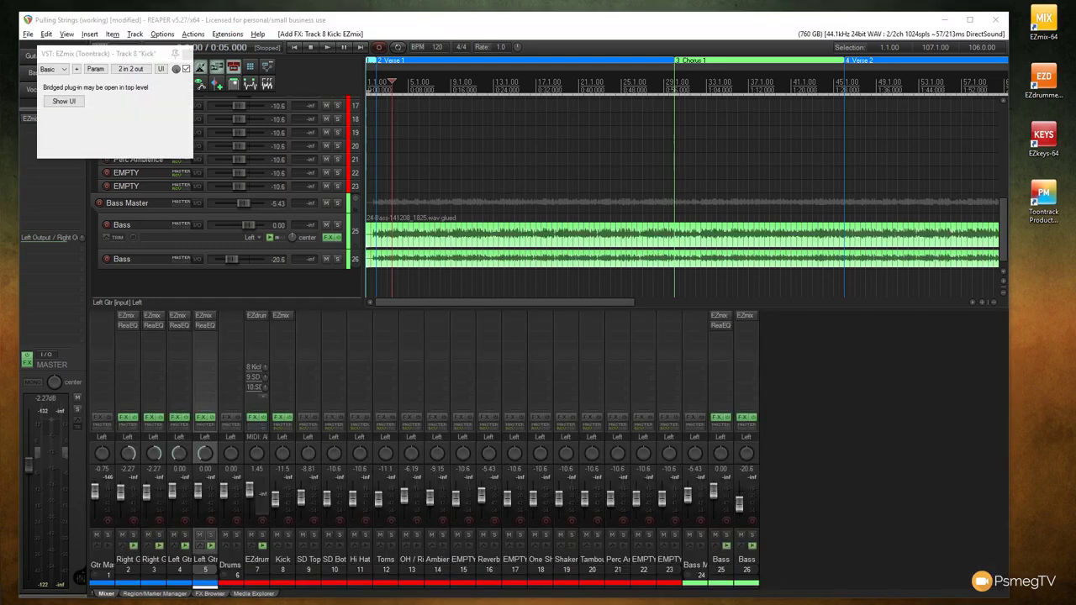
pyautogui.click(187, 53)
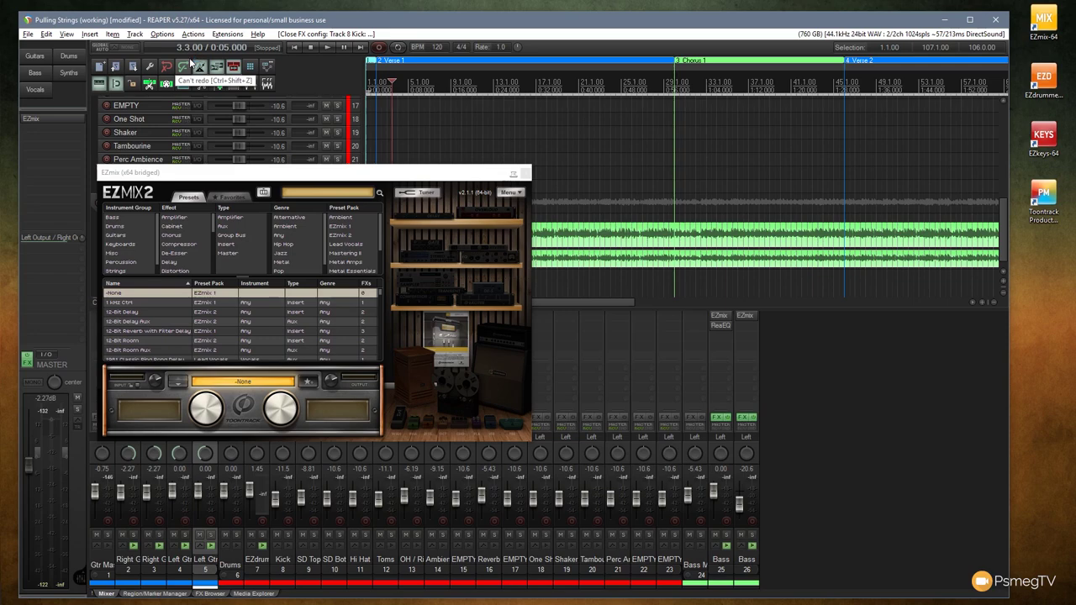
pyautogui.moveTo(328, 172); pyautogui.dragTo(665, 128)
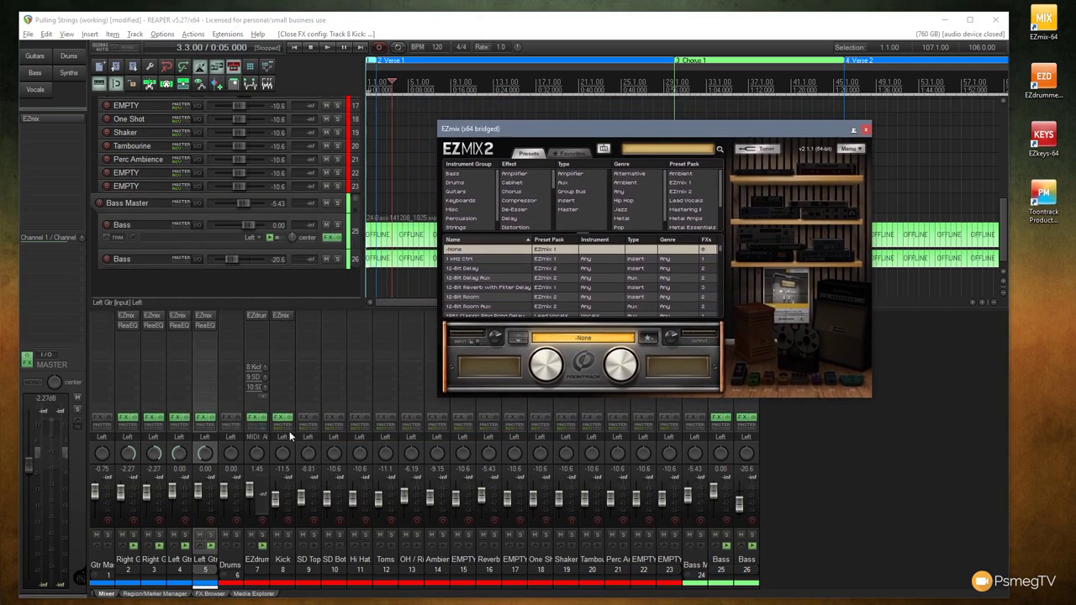
# Step: Solo Kick track 8, move the EZmix window below the arrangement, and play the untreated kick before stopping playback
pyautogui.click(288, 538)
pyautogui.moveTo(614, 129); pyautogui.dragTo(364, 304)
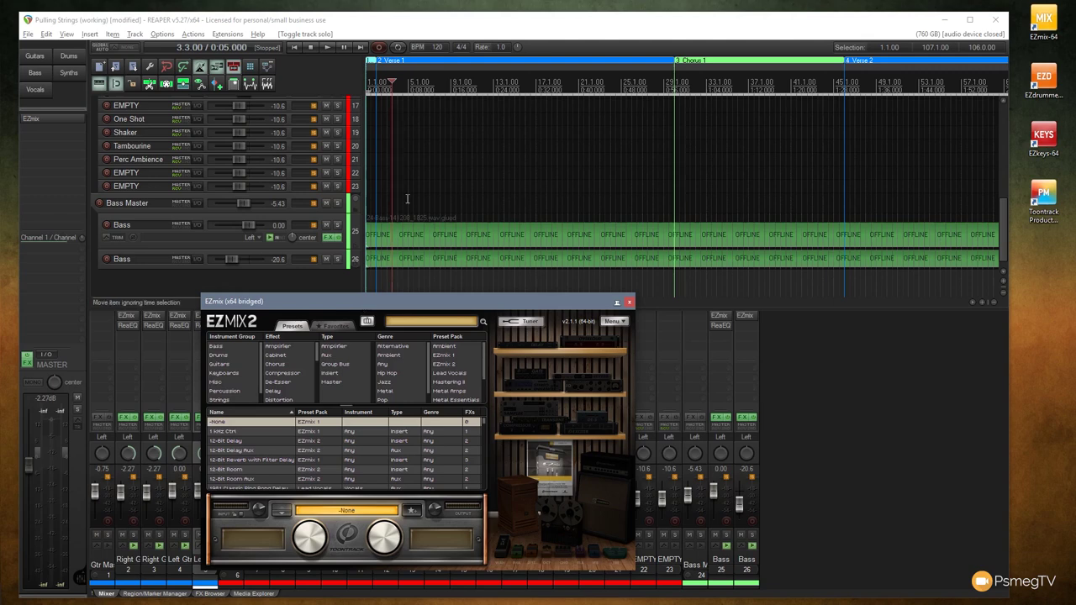
pyautogui.click(473, 28)
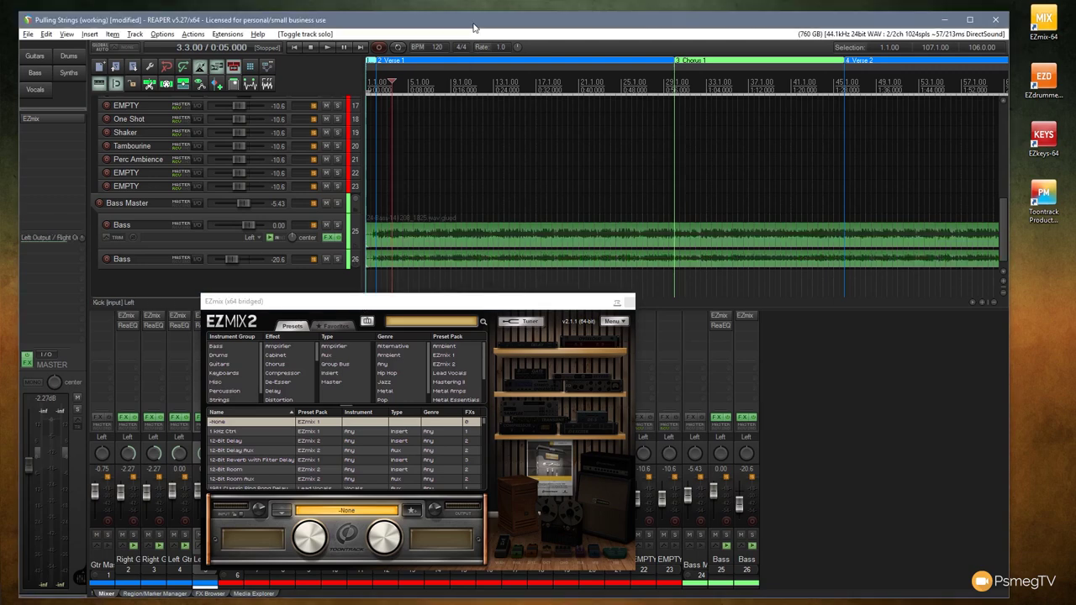
pyautogui.press('space')
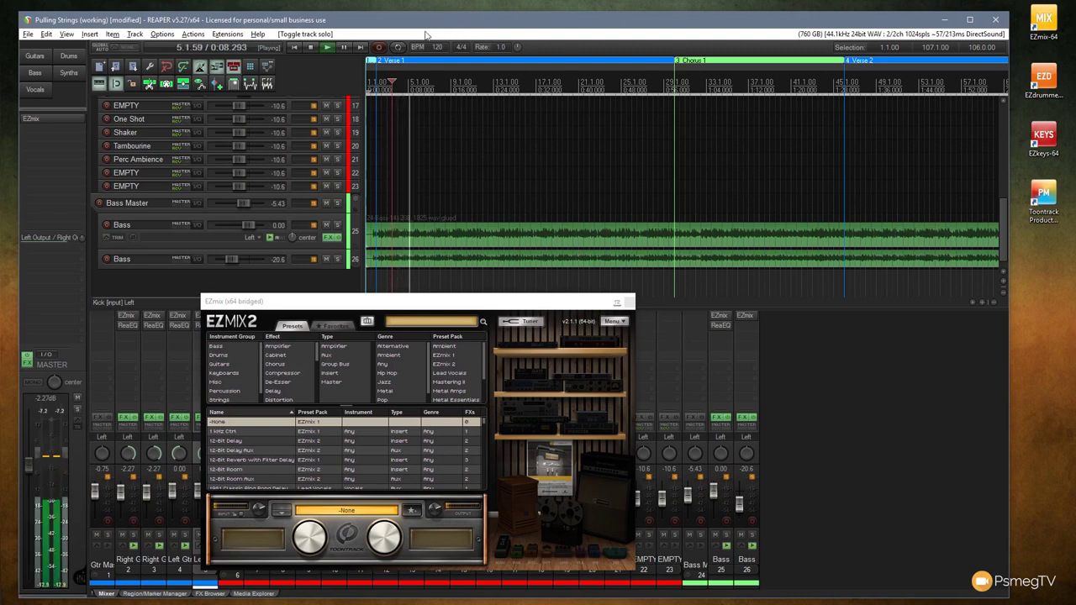
pyautogui.click(311, 46)
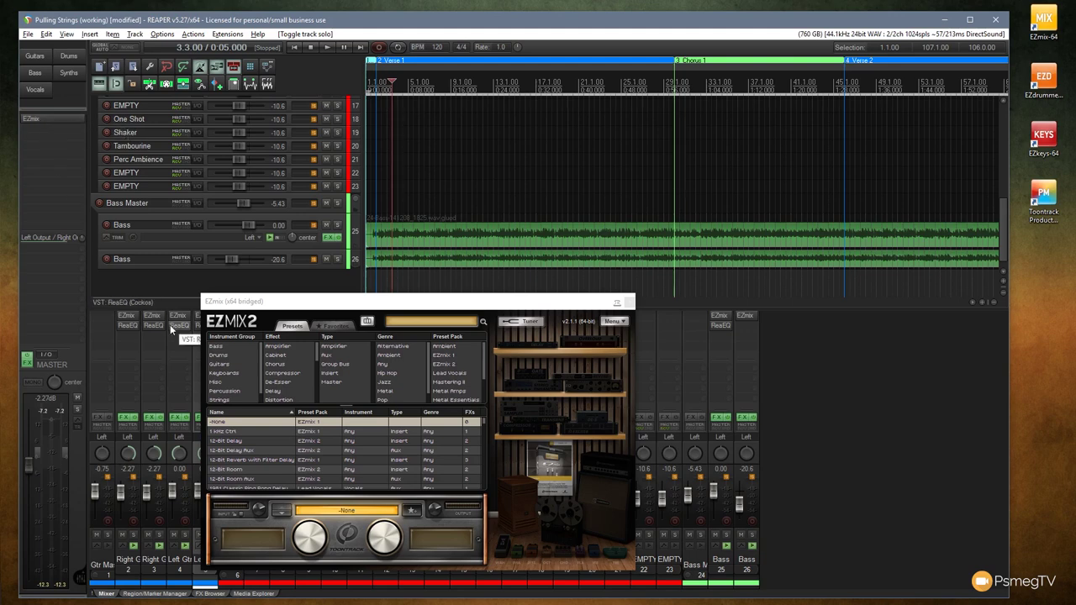
# Step: Filter the EZmix presets on the Kick track to Drums, search for "kick", and load the Firm Kick preset
pyautogui.click(225, 356)
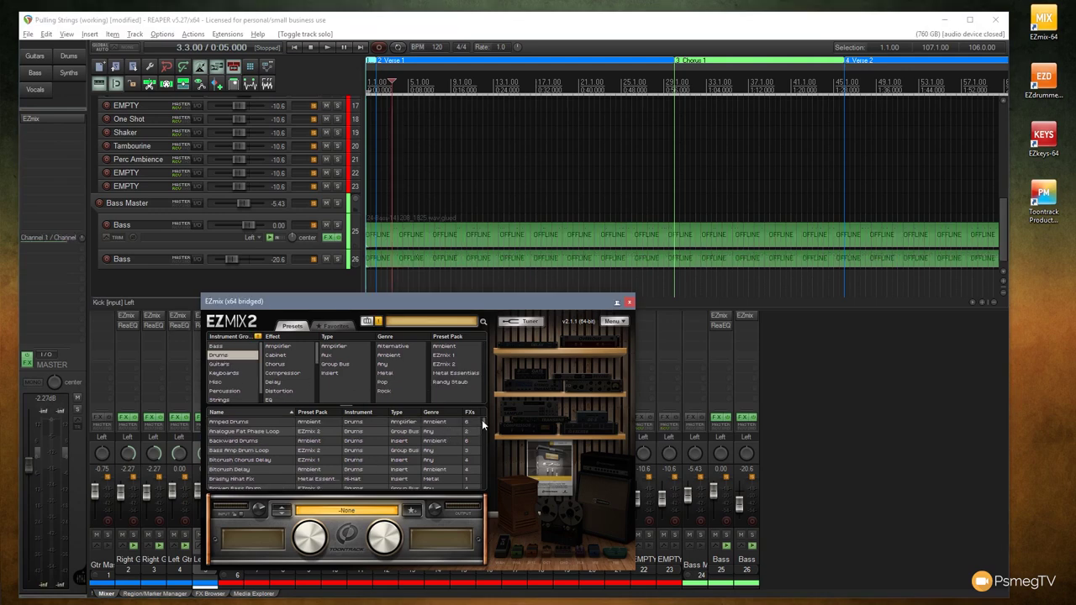
pyautogui.scroll(-5, 317, 451)
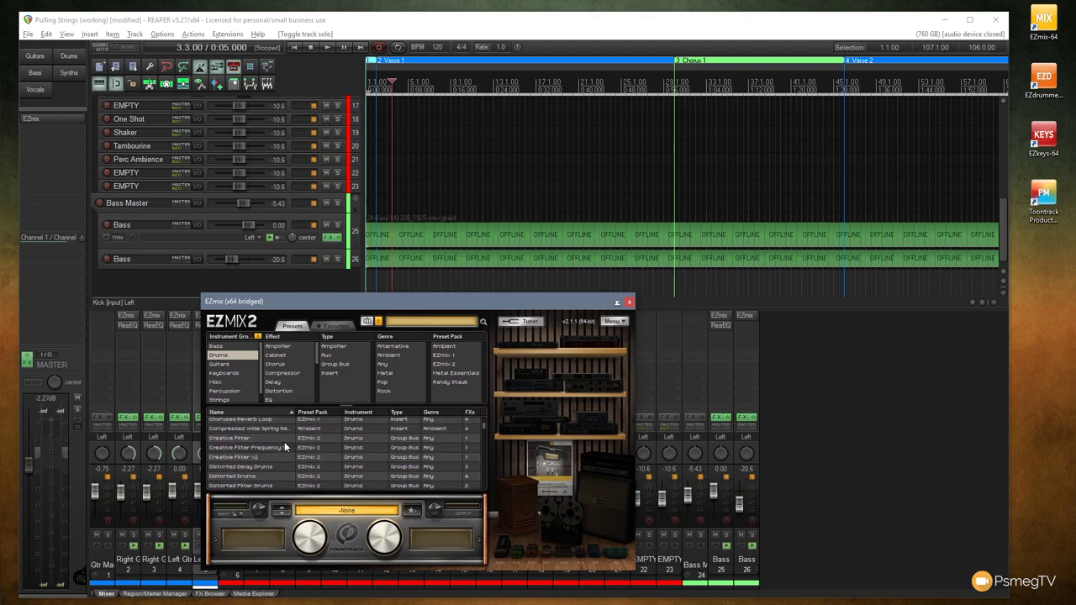
pyautogui.scroll(-5, 284, 442)
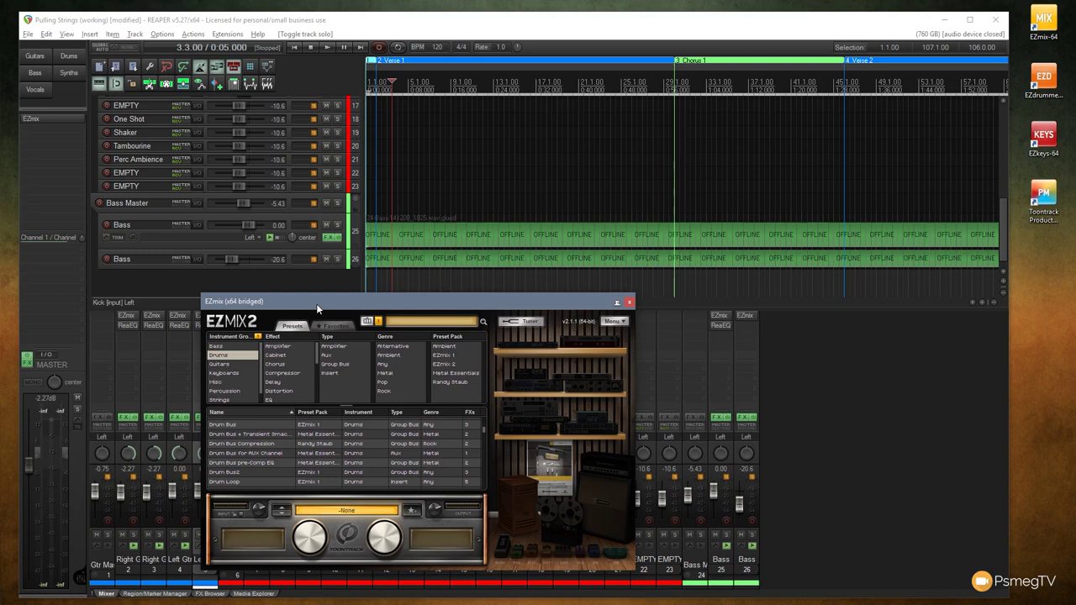
pyautogui.click(397, 325)
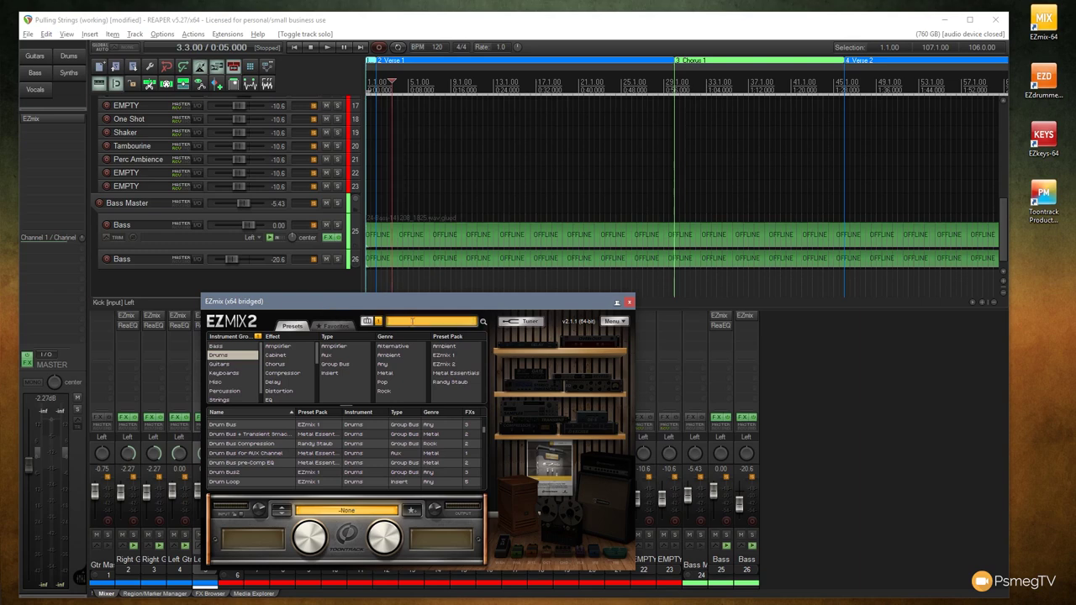
pyautogui.write('kick')
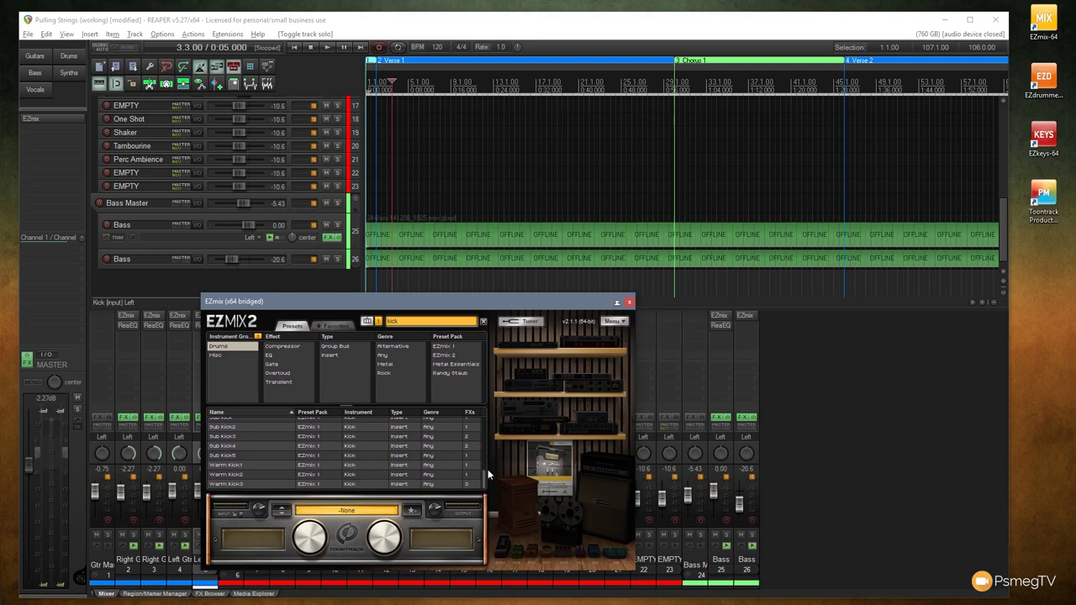
pyautogui.moveTo(483, 474); pyautogui.dragTo(488, 422)
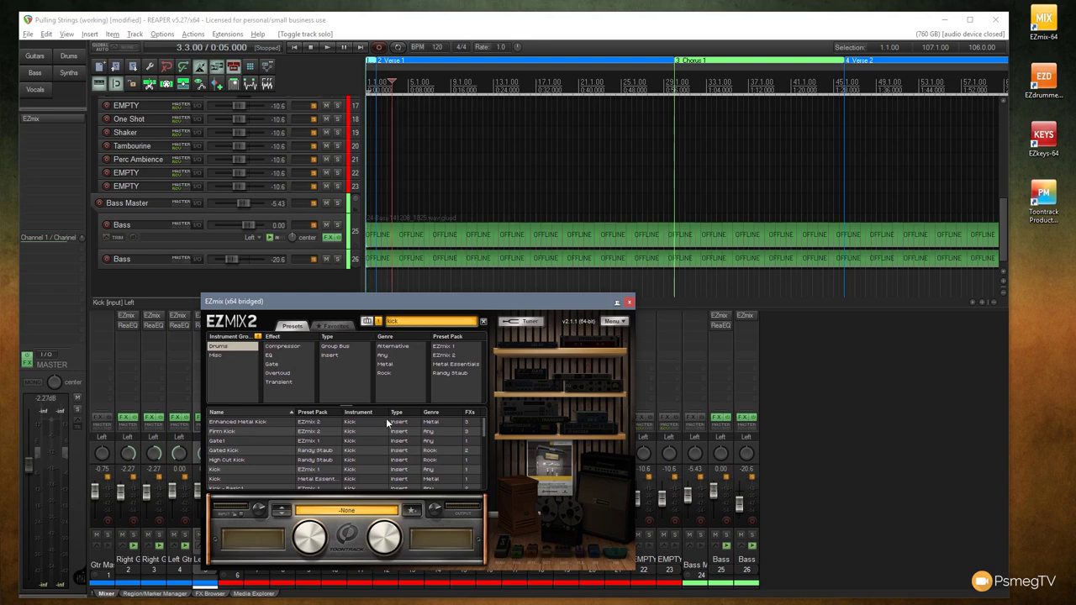
pyautogui.click(252, 428)
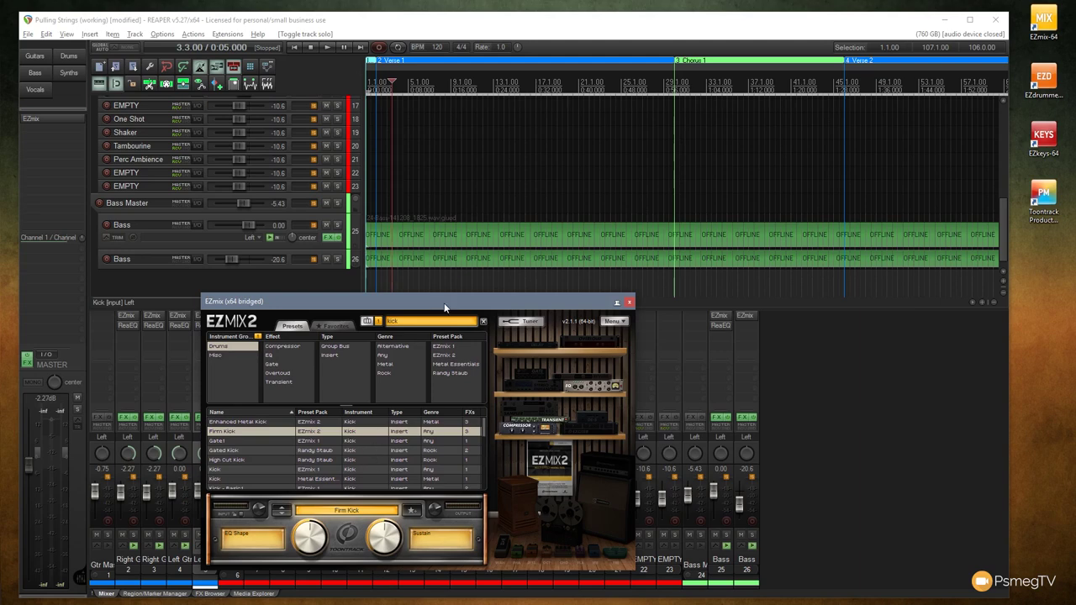
# Step: Play the soloed kick while auditioning Gate1, Gated Kick and High Cut Kick, load the Enhanced Metal Kick preset, and stop playback
pyautogui.click(328, 47)
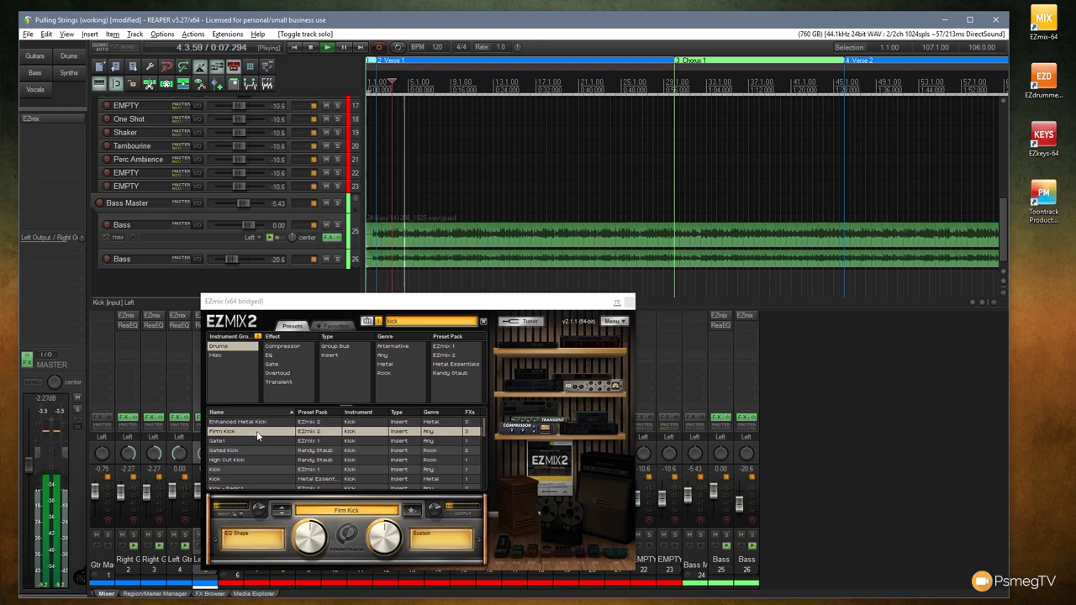
pyautogui.click(232, 441)
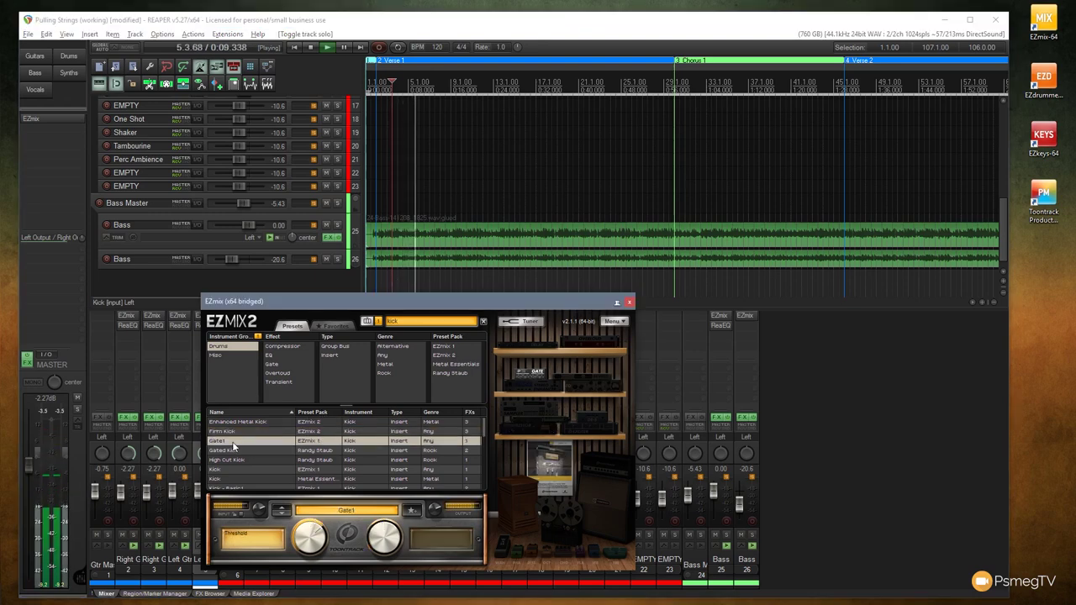
pyautogui.click(266, 451)
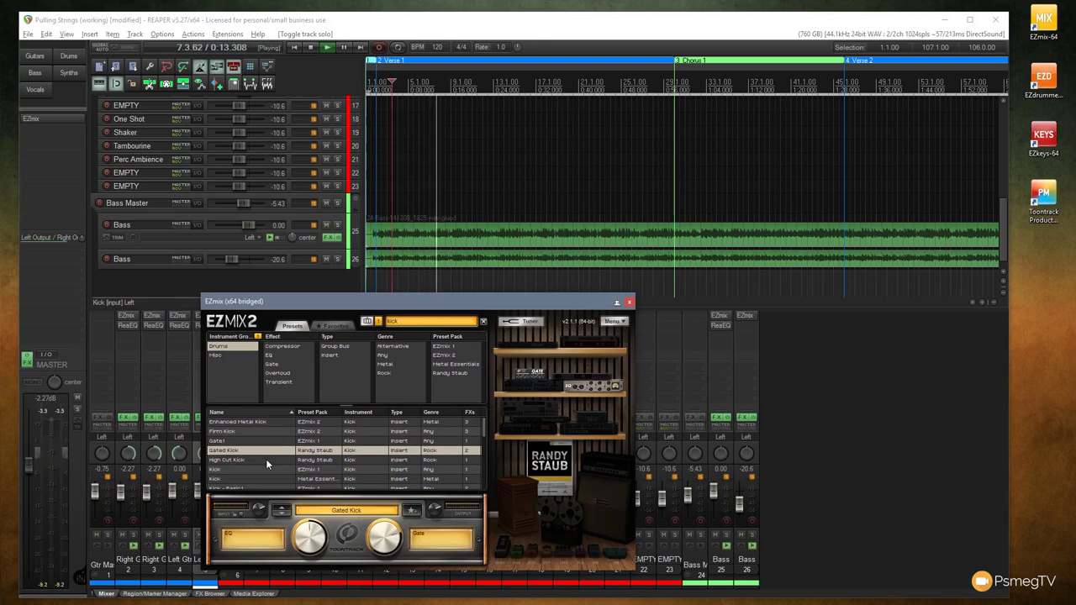
pyautogui.click(265, 460)
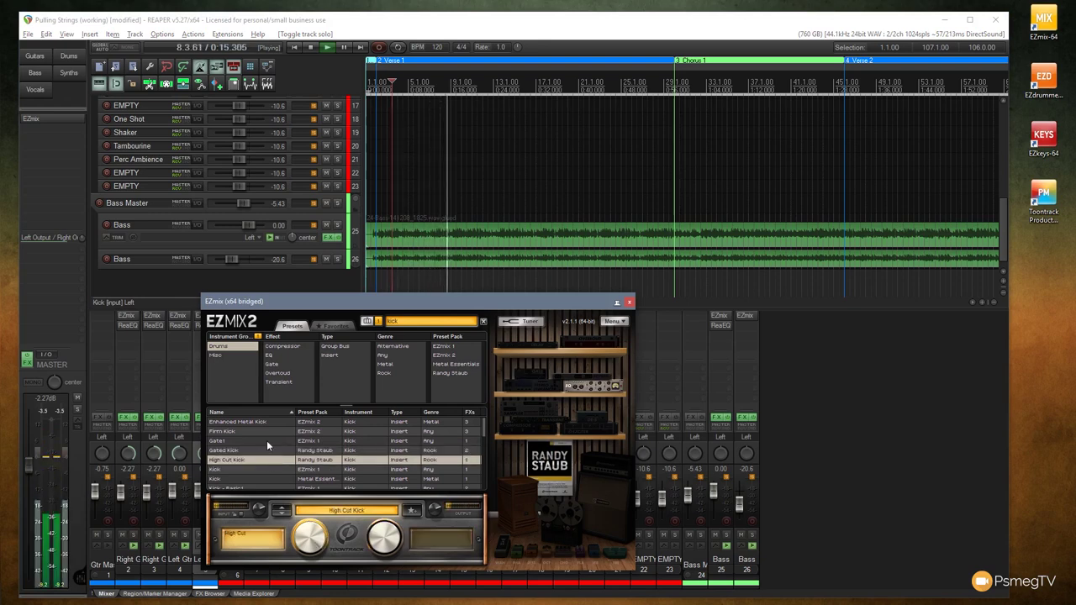
pyautogui.click(268, 422)
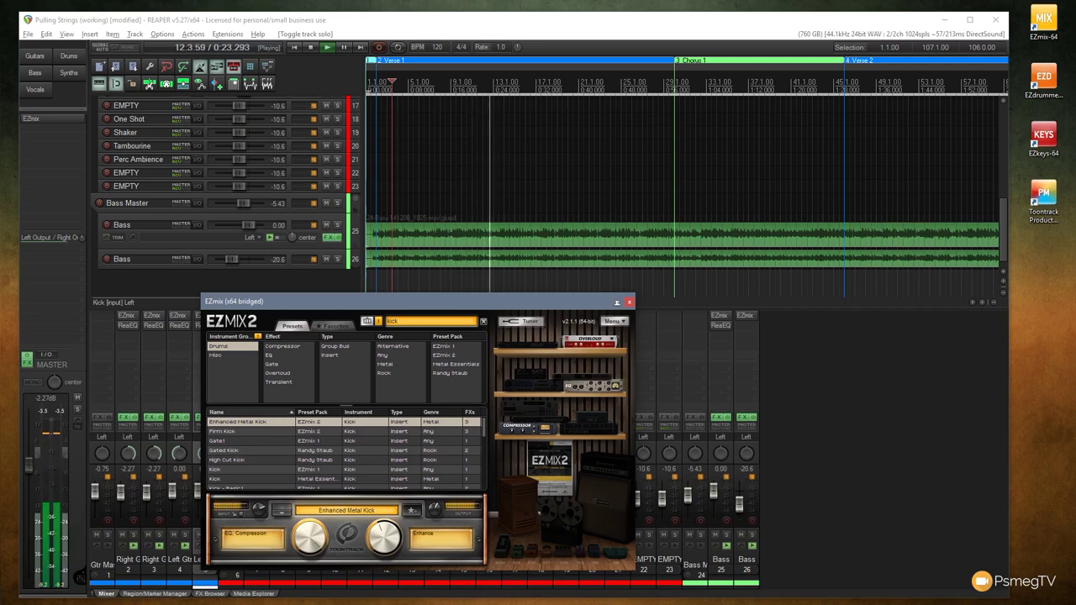
pyautogui.click(310, 47)
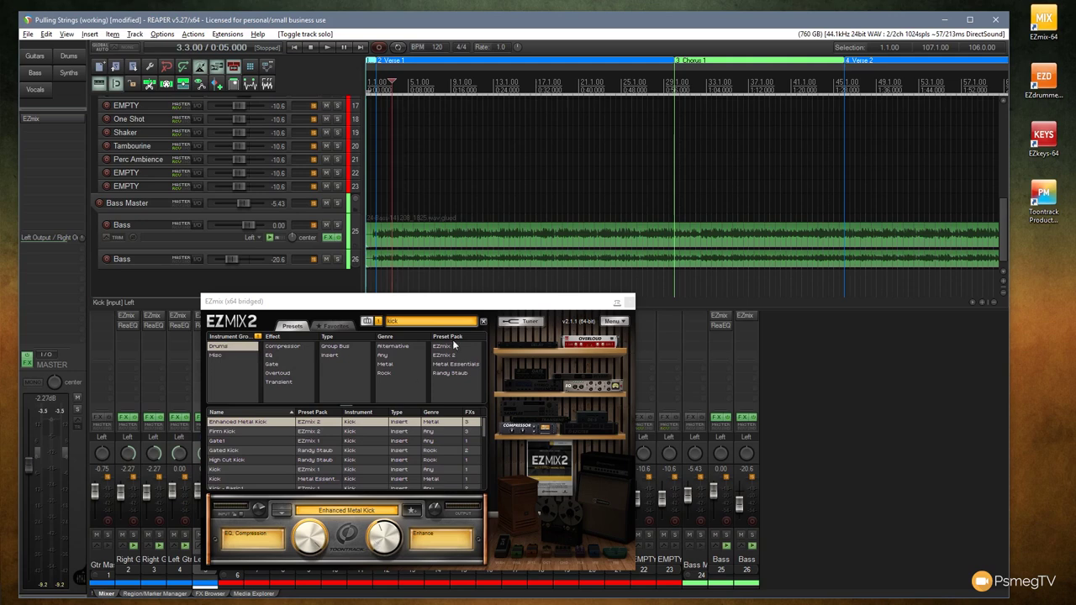
# Step: Adjust the Enhance amount of the Enhanced Metal Kick preset during playback, stop the transport, and close the EZmix window
pyautogui.click(327, 48)
pyautogui.click(382, 525)
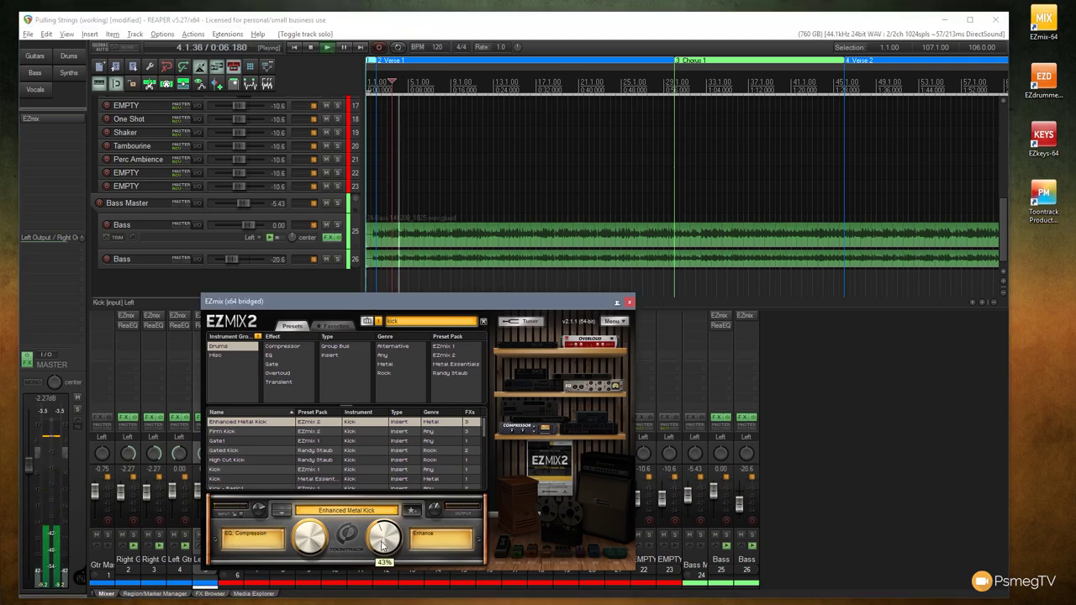
pyautogui.moveTo(382, 523); pyautogui.dragTo(398, 550)
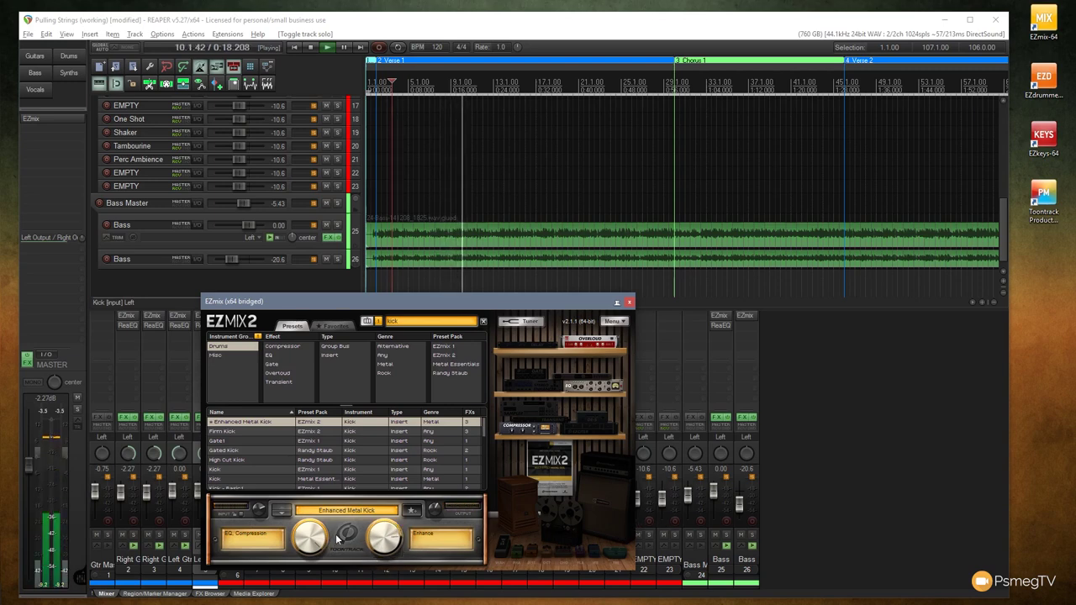
pyautogui.click(315, 48)
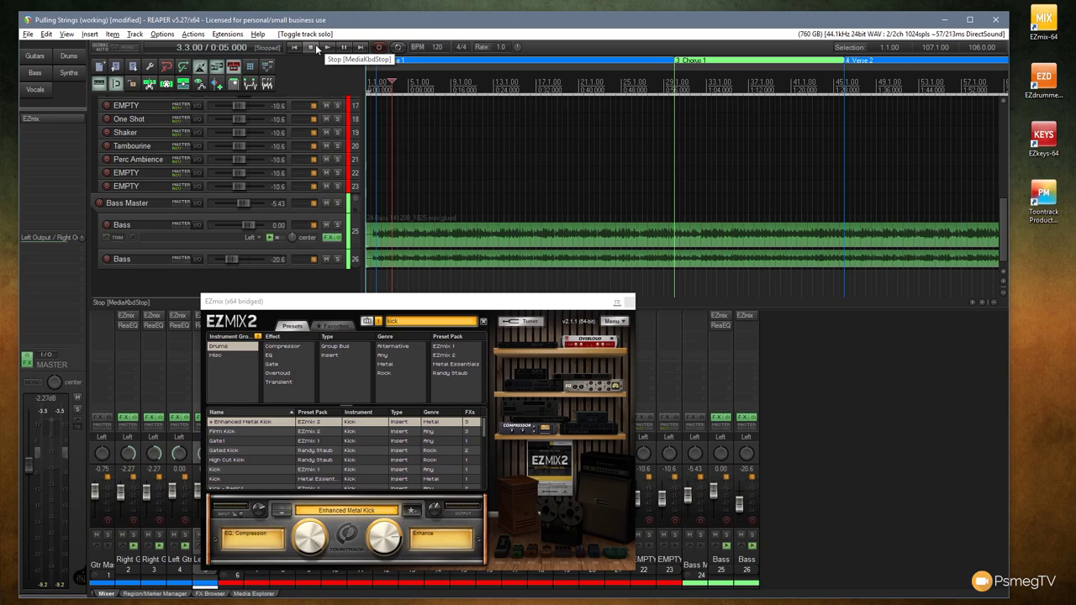
pyautogui.click(630, 302)
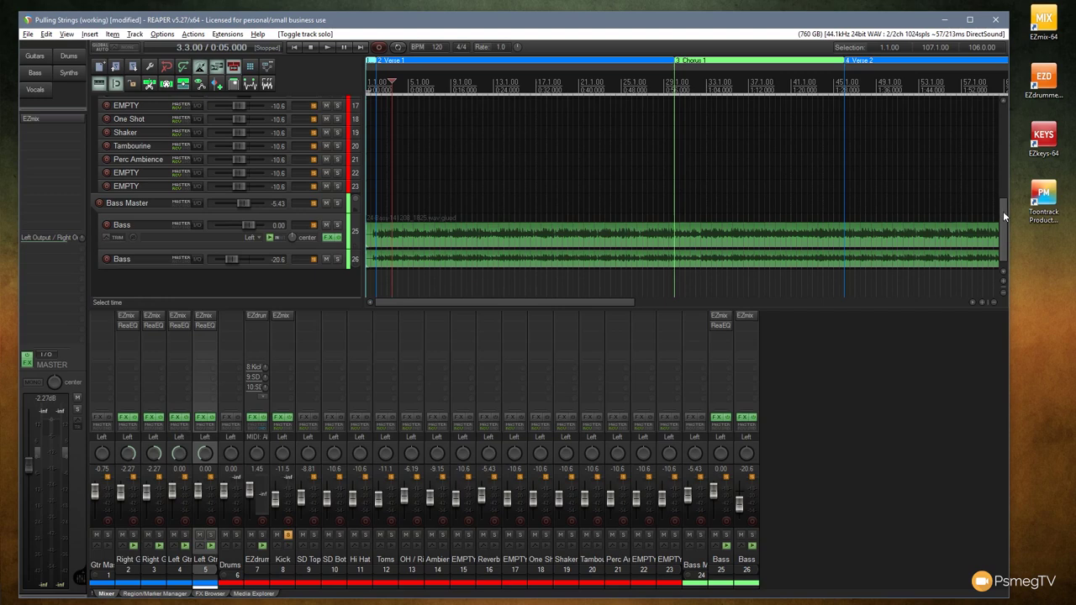
# Step: Unsolo Kick track 8 and solo EZdrummer track 7 in the mixer
pyautogui.moveTo(1002, 211); pyautogui.dragTo(1003, 208)
pyautogui.click(289, 535)
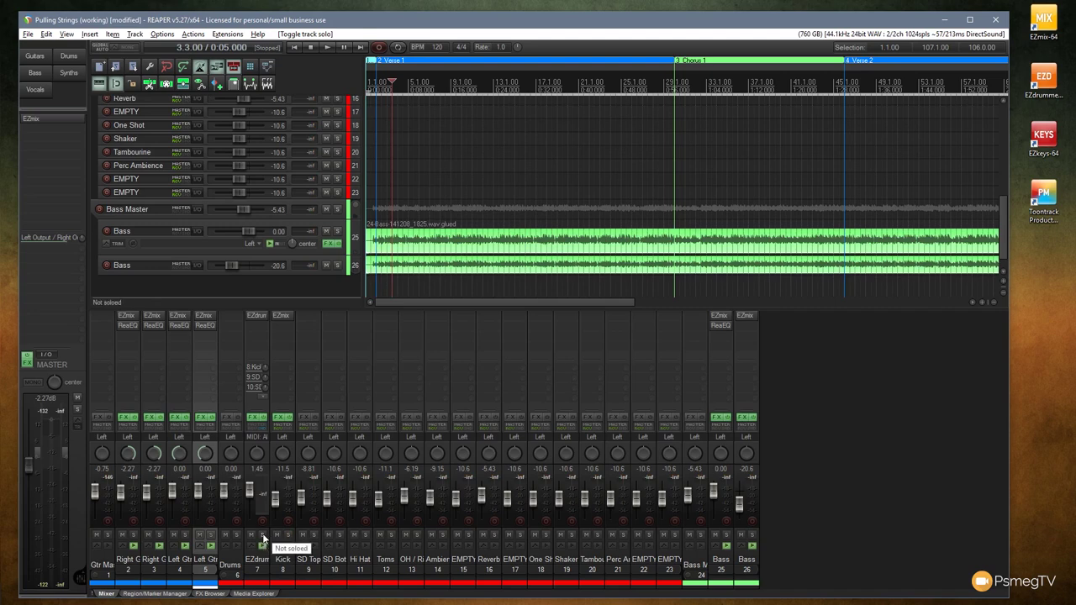
pyautogui.click(262, 535)
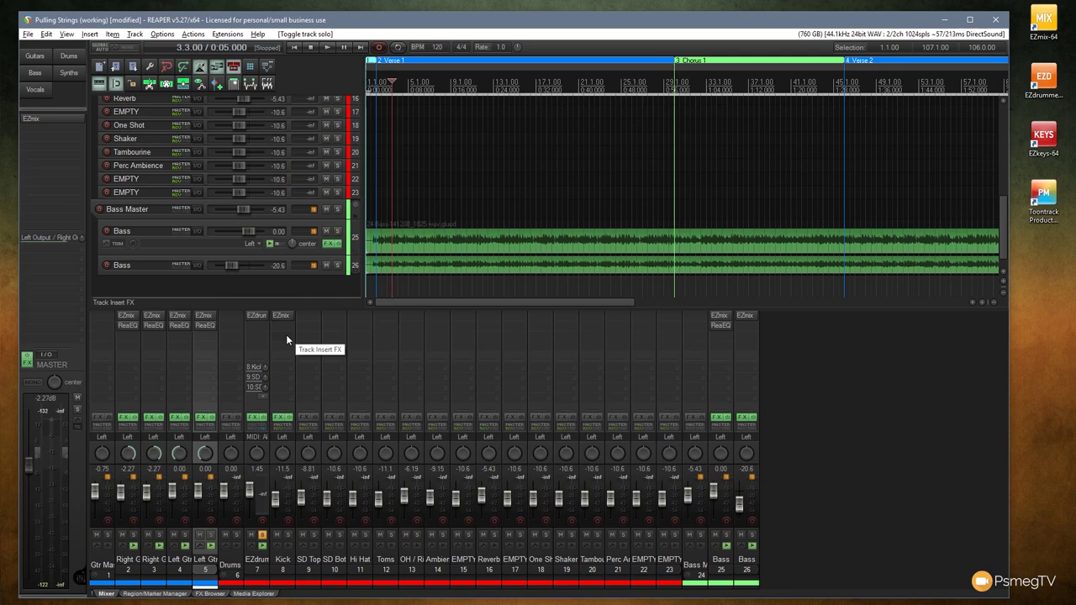
# Step: Play the full drum kit, compare the Kick track with its EZmix effect bypassed and re-enabled, and stop playback
pyautogui.click(325, 48)
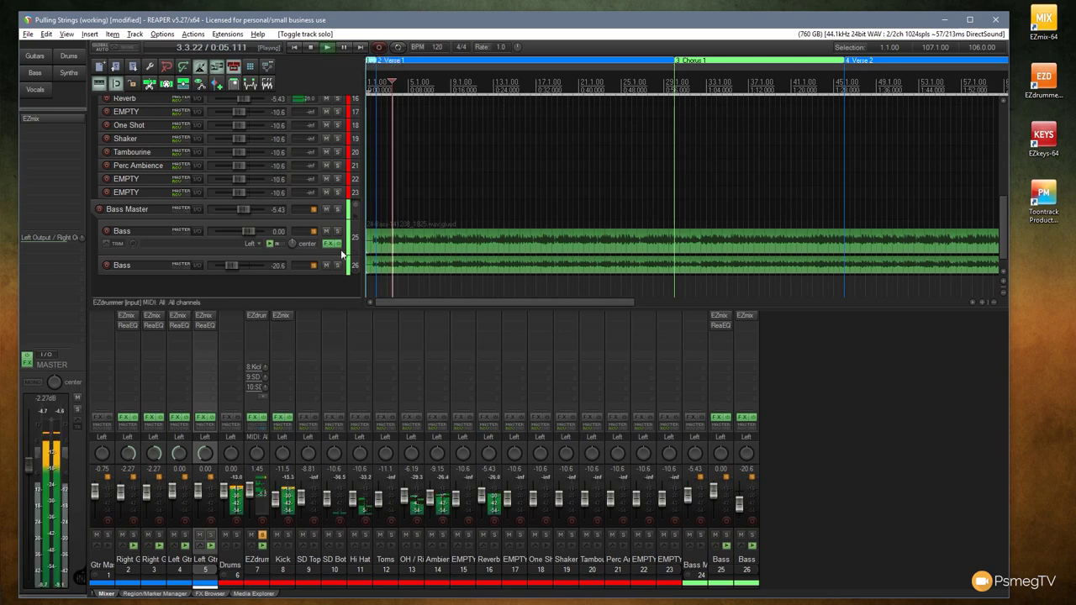
pyautogui.keyDown('shift'); pyautogui.click(290, 319); pyautogui.keyUp('shift')
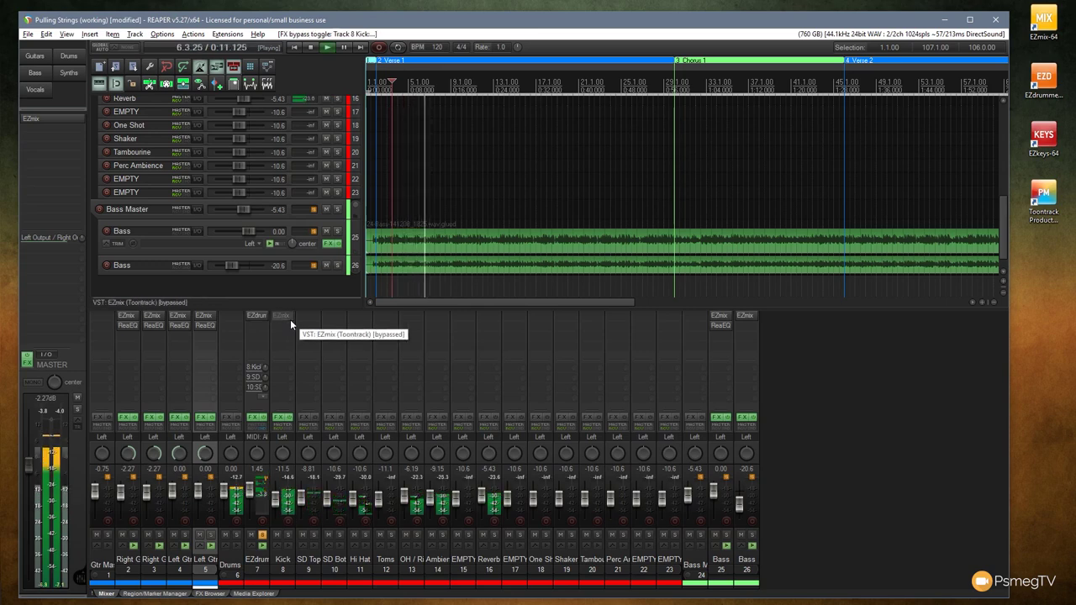
pyautogui.keyDown('shift'); pyautogui.click(289, 315); pyautogui.keyUp('shift')
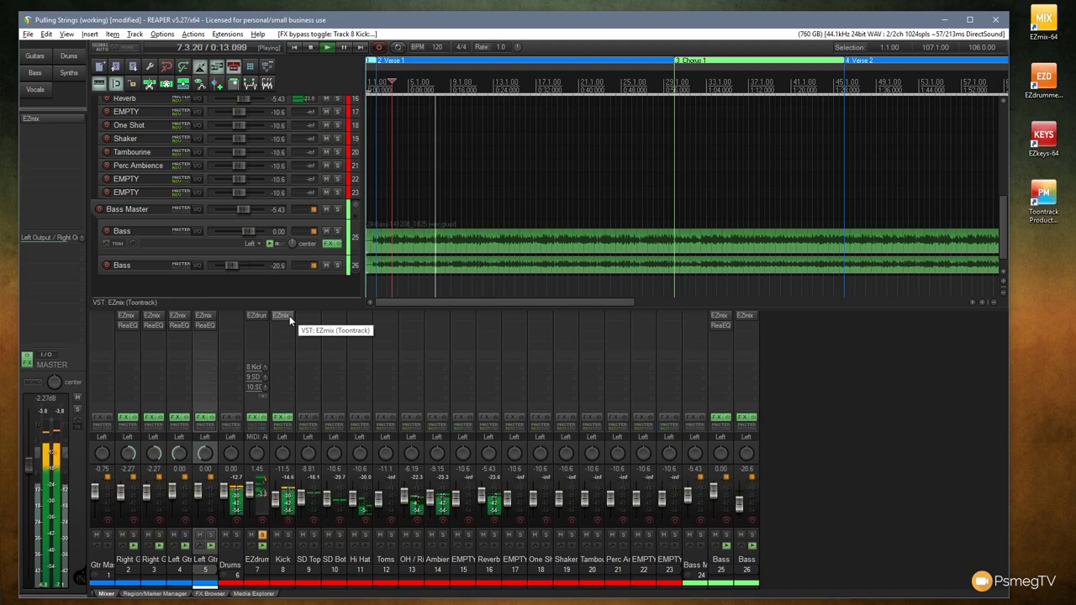
pyautogui.click(312, 46)
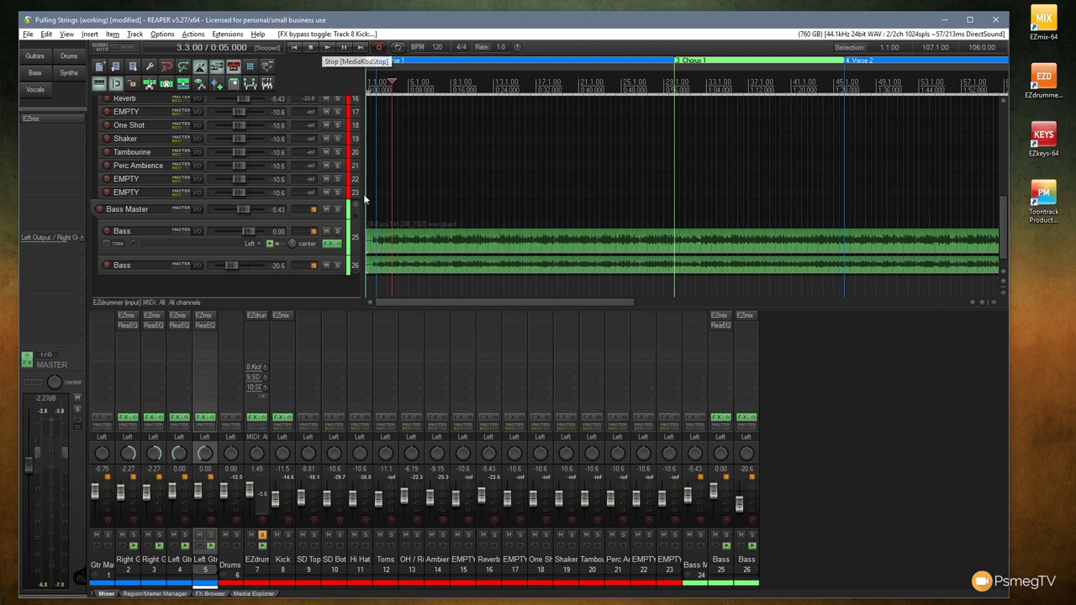
# Step: Add EZmix from the Toontrack folder to SD Top track 9 and close the effect host window
pyautogui.click(308, 316)
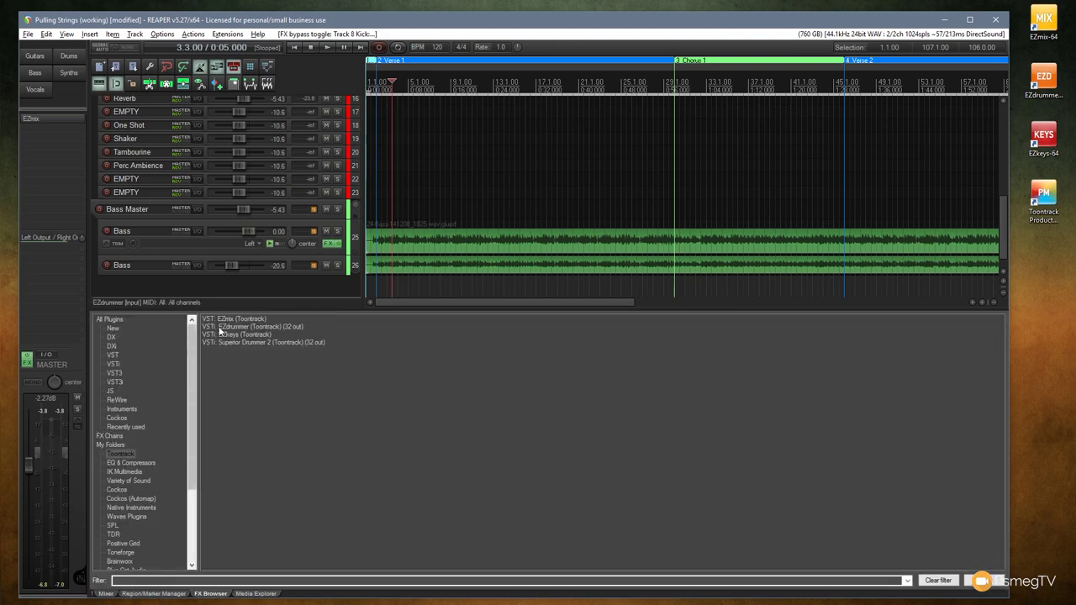
pyautogui.press('Return')
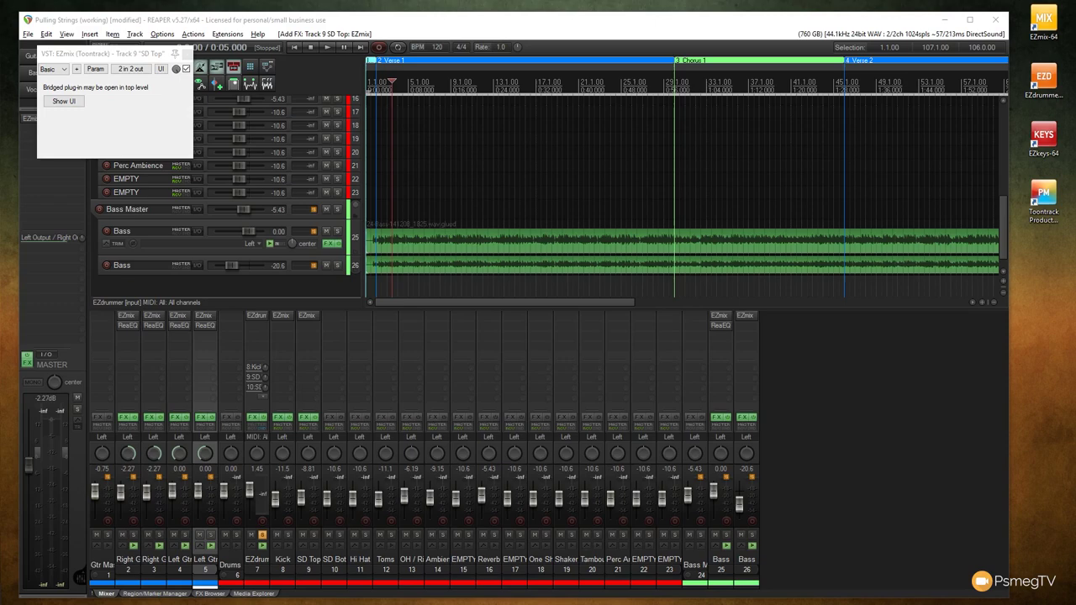
pyautogui.click(186, 53)
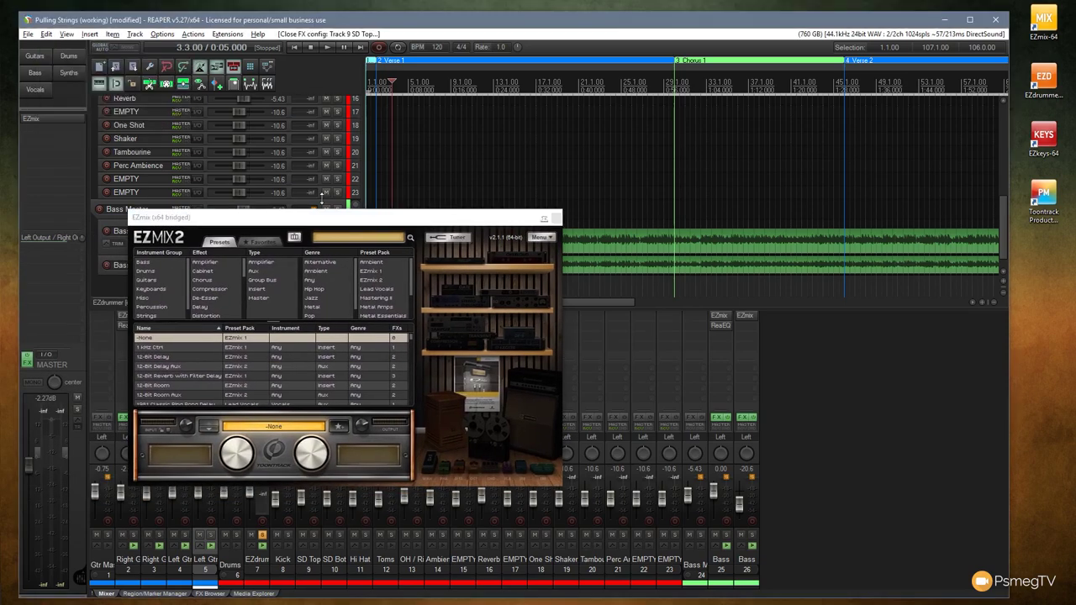
# Step: Filter the EZmix presets on SD Top to Drums, search for "snare", and limit the genre to Metal
pyautogui.click(156, 269)
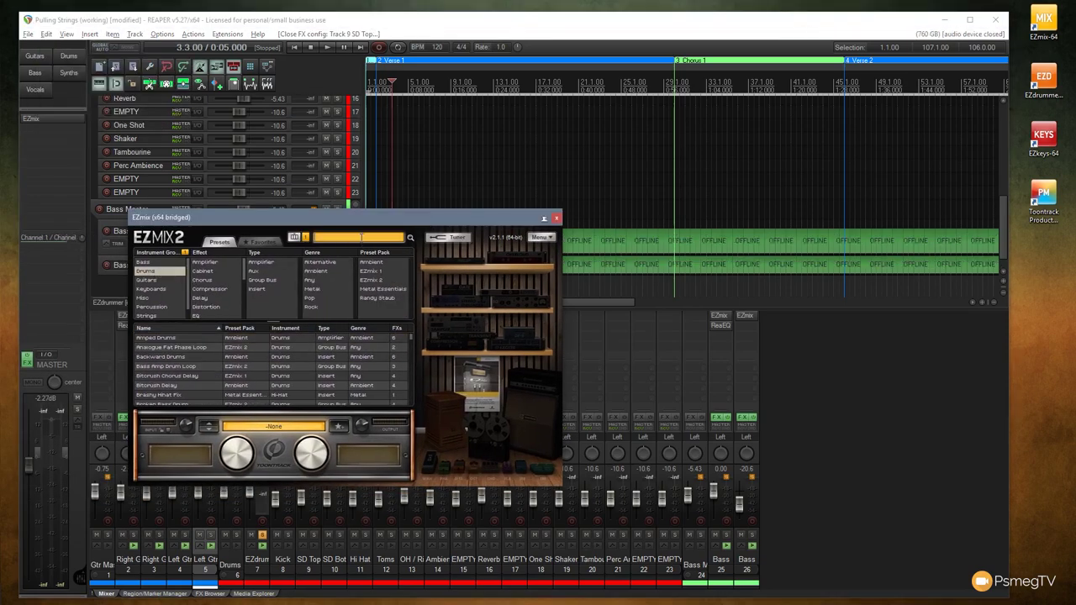
pyautogui.write('snare')
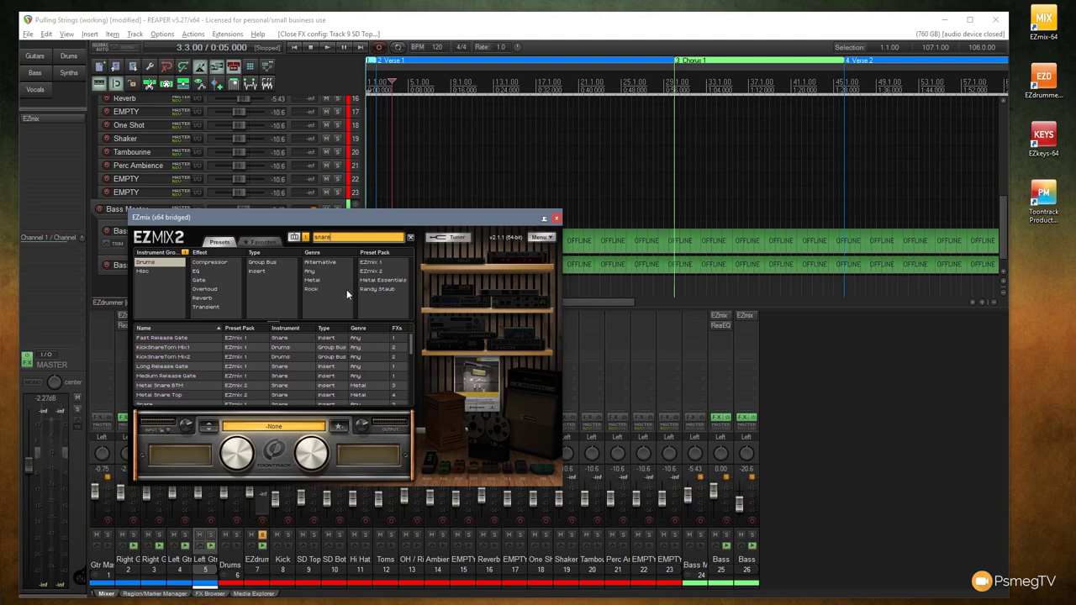
pyautogui.click(317, 281)
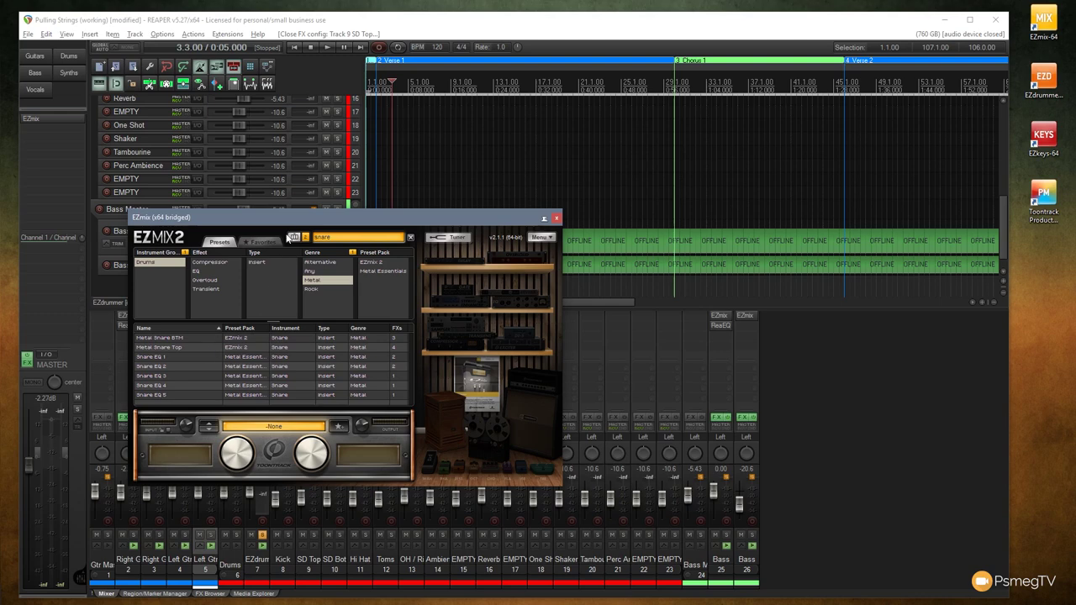
# Step: Move the EZmix window clear of the drum channels, unsolo EZdrummer, solo SD Top track 9, and reposition the window
pyautogui.moveTo(290, 220); pyautogui.dragTo(316, 106)
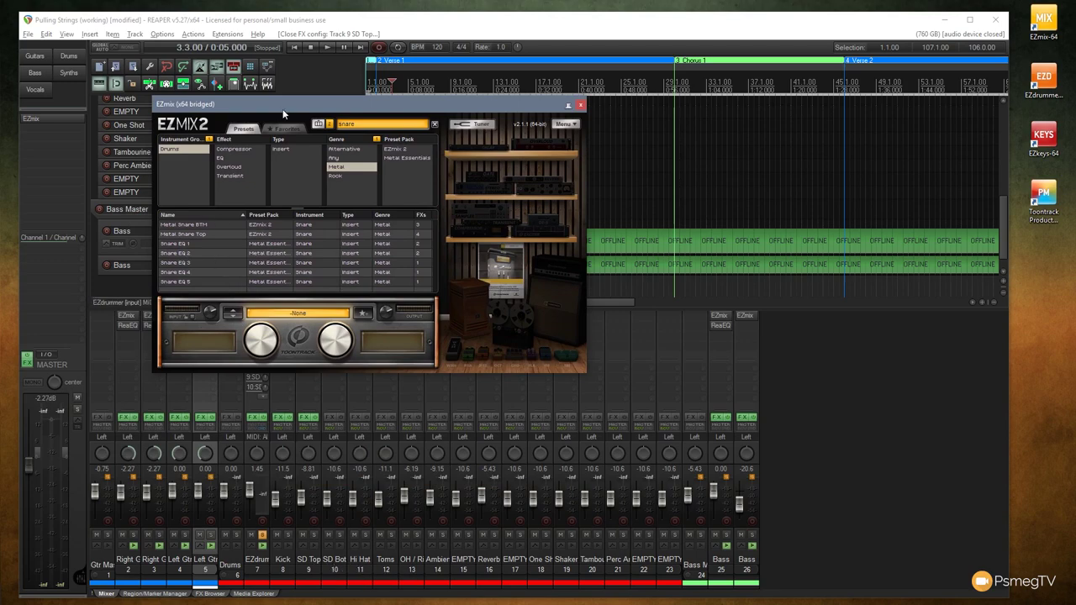
pyautogui.moveTo(294, 104); pyautogui.dragTo(549, 241)
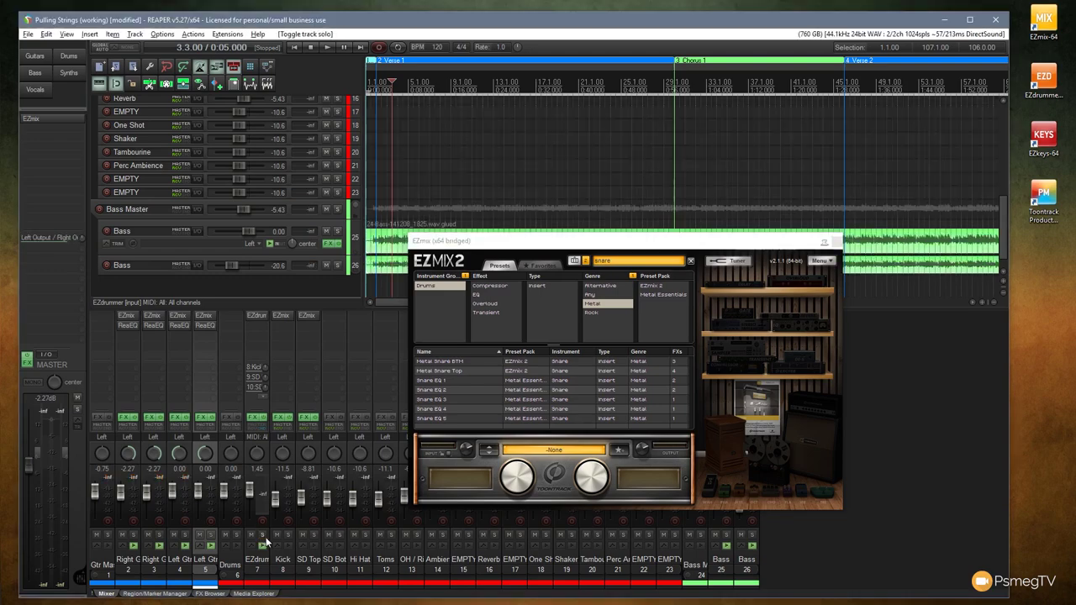
pyautogui.click(314, 534)
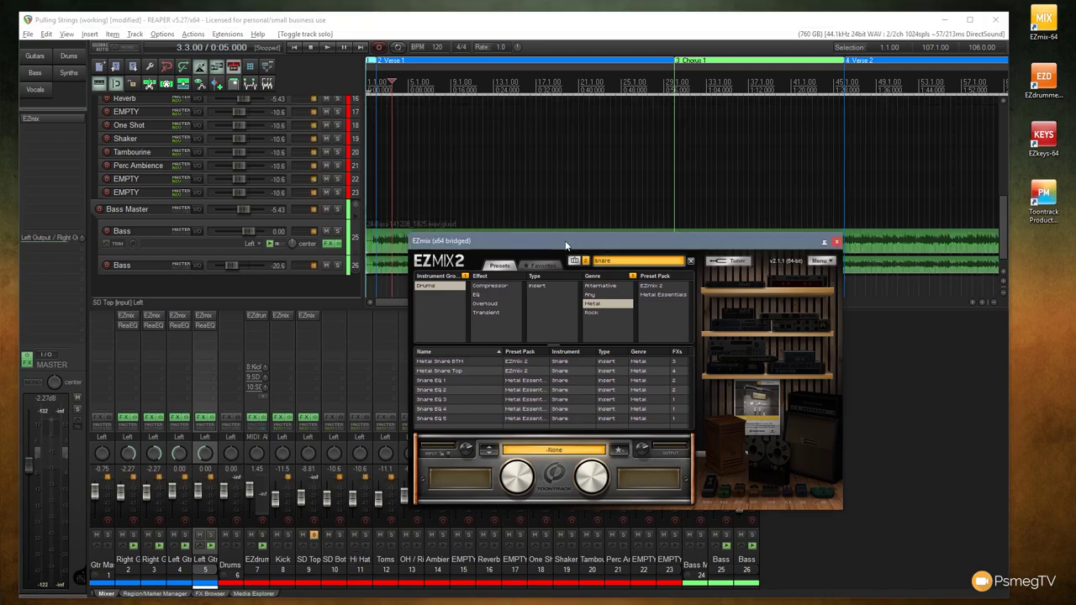
pyautogui.moveTo(575, 244); pyautogui.dragTo(302, 248)
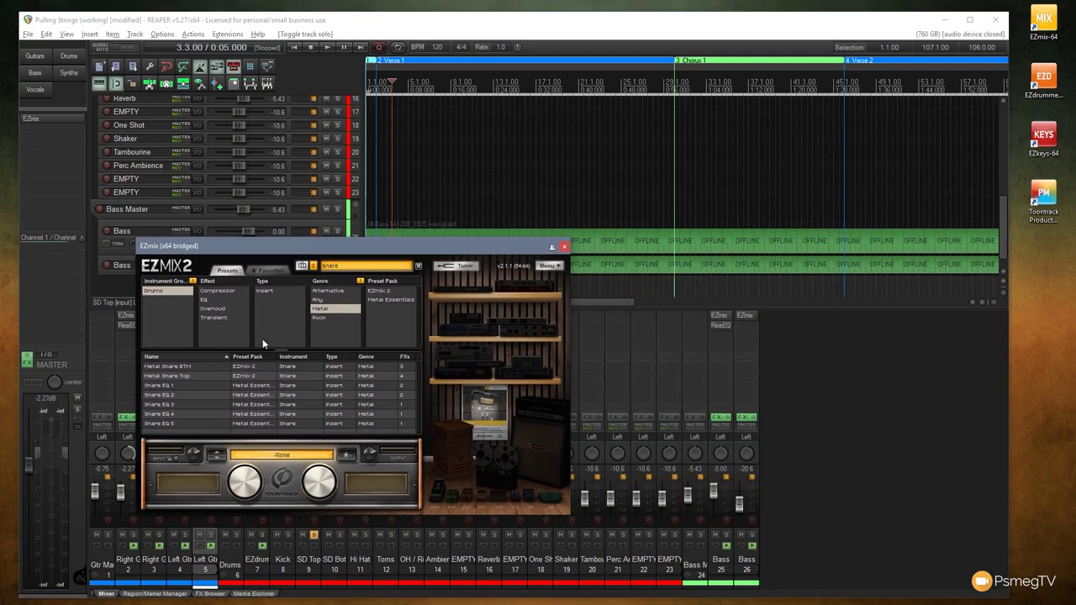
# Step: Play the snare while auditioning Metal Snare Top and Snare EQ 1, 2 and 3, and settle on the Metal Snare Top preset
pyautogui.click(327, 47)
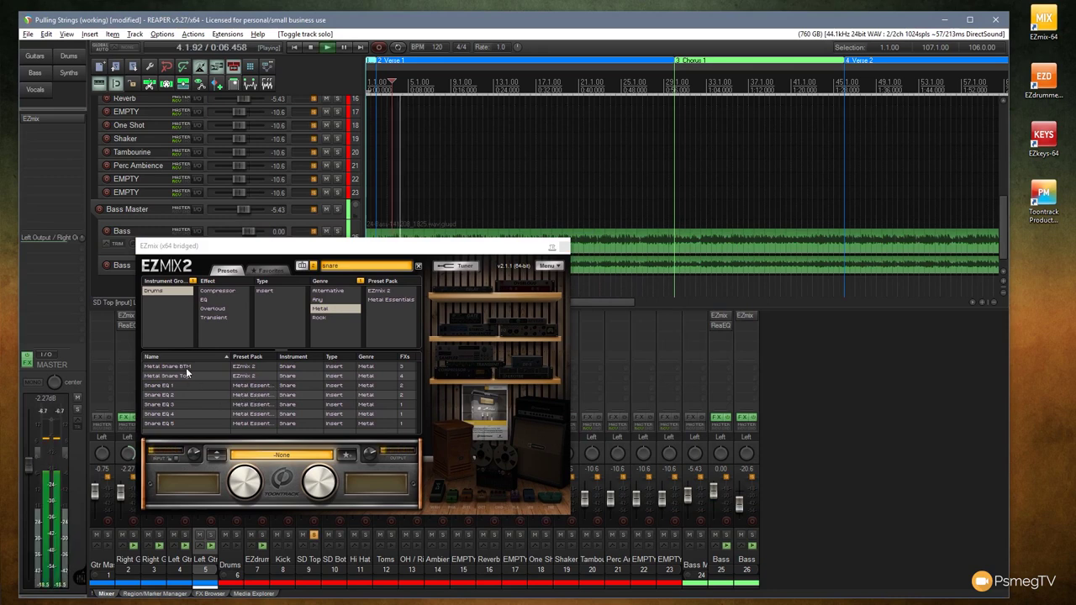
pyautogui.click(185, 374)
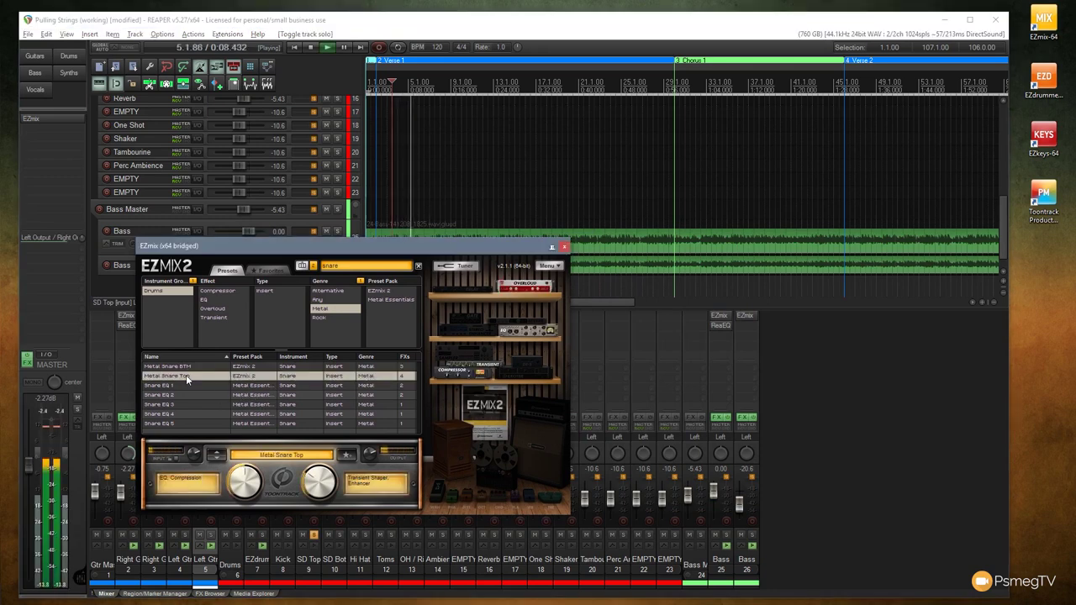
pyautogui.click(184, 385)
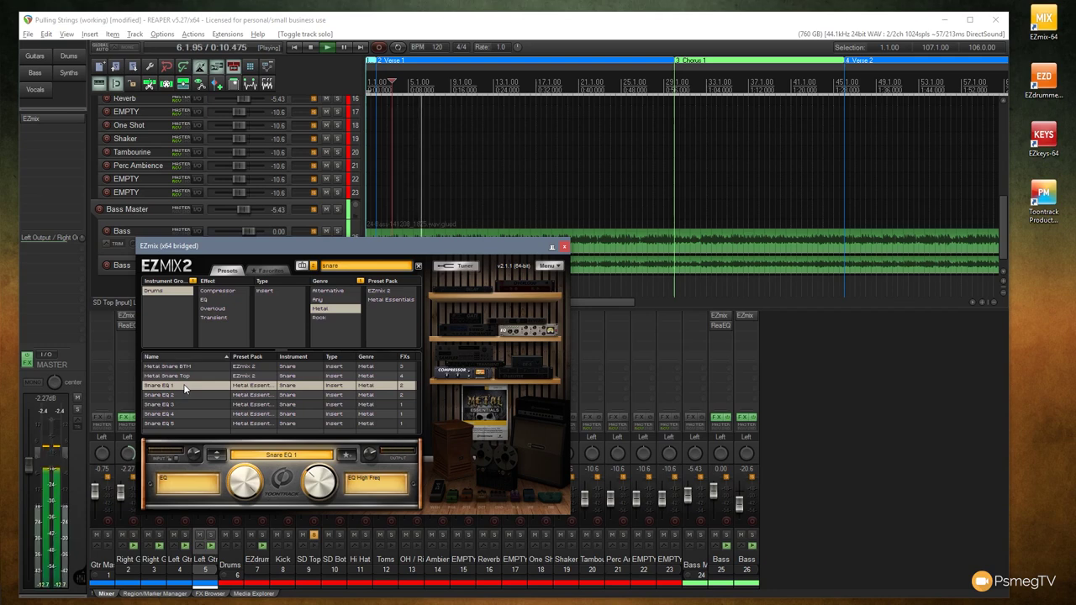
pyautogui.click(180, 395)
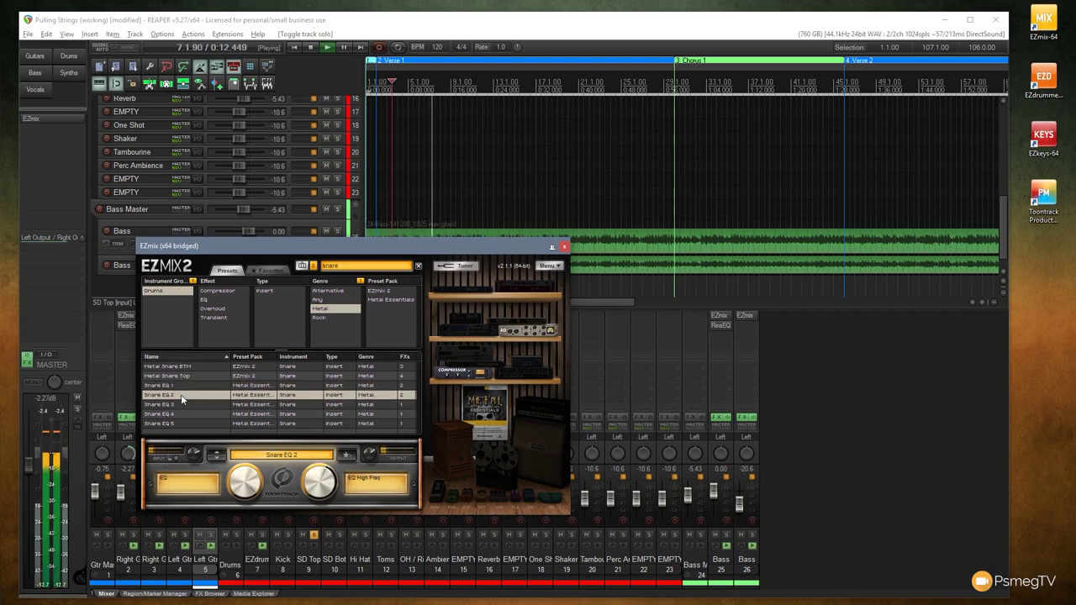
pyautogui.click(181, 403)
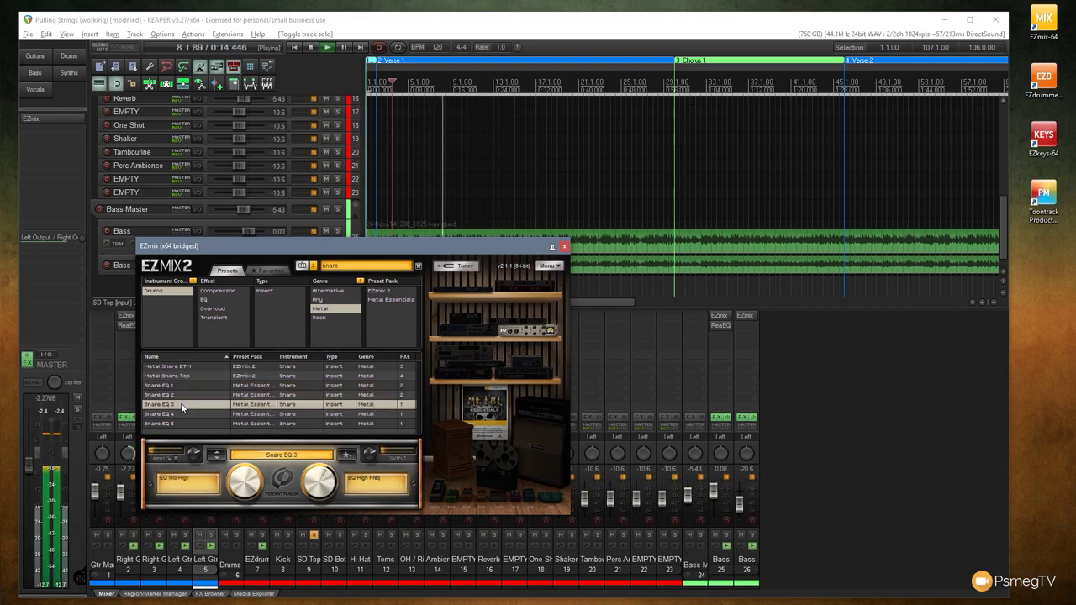
pyautogui.click(182, 377)
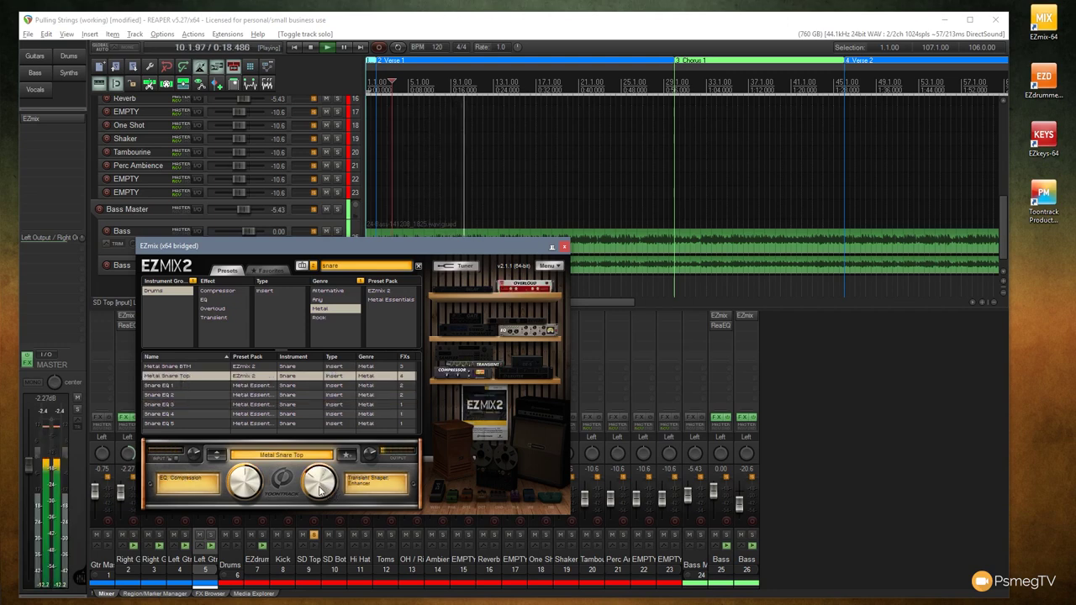
# Step: Set Metal Snare Top's Transient Shaper/Enhancer amount to 70%, sweep its EQ/Compression amount while the snare plays, and close EZmix after stopping playback
pyautogui.moveTo(319, 491); pyautogui.dragTo(320, 485)
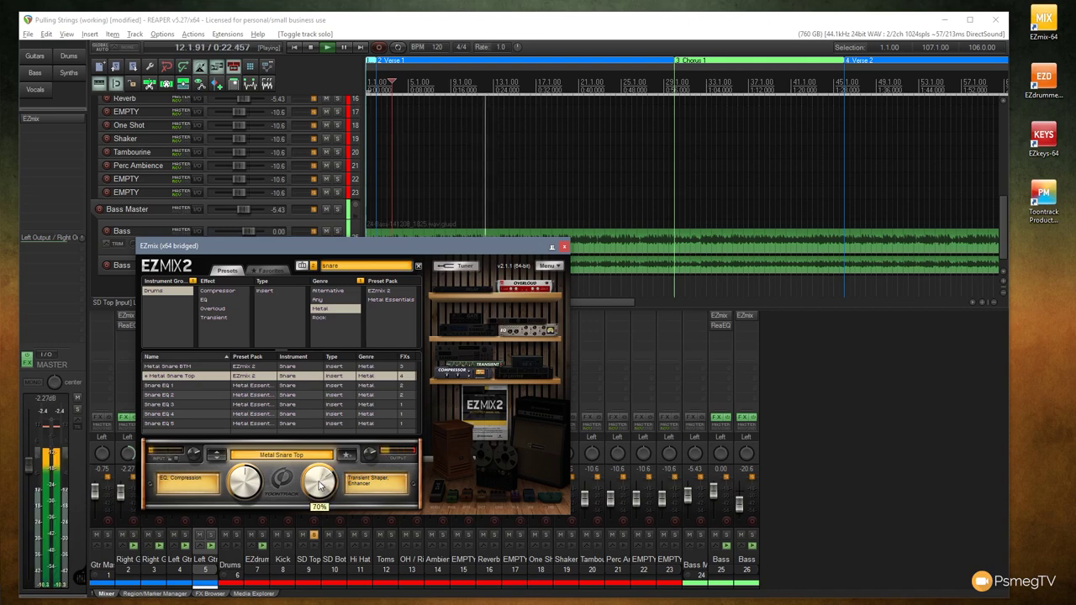
pyautogui.moveTo(371, 456)
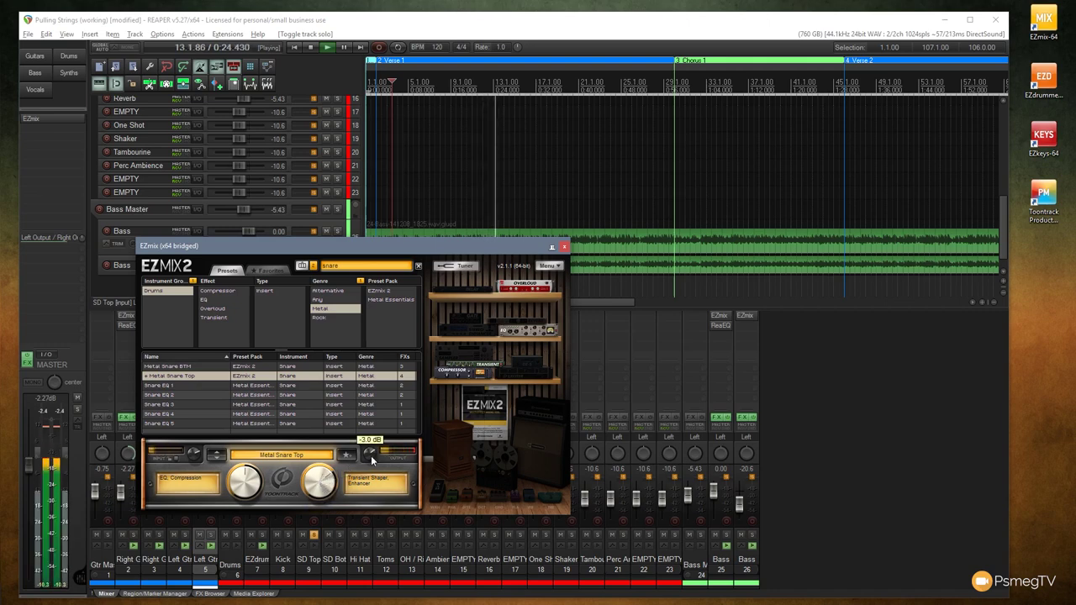
pyautogui.moveTo(245, 482)
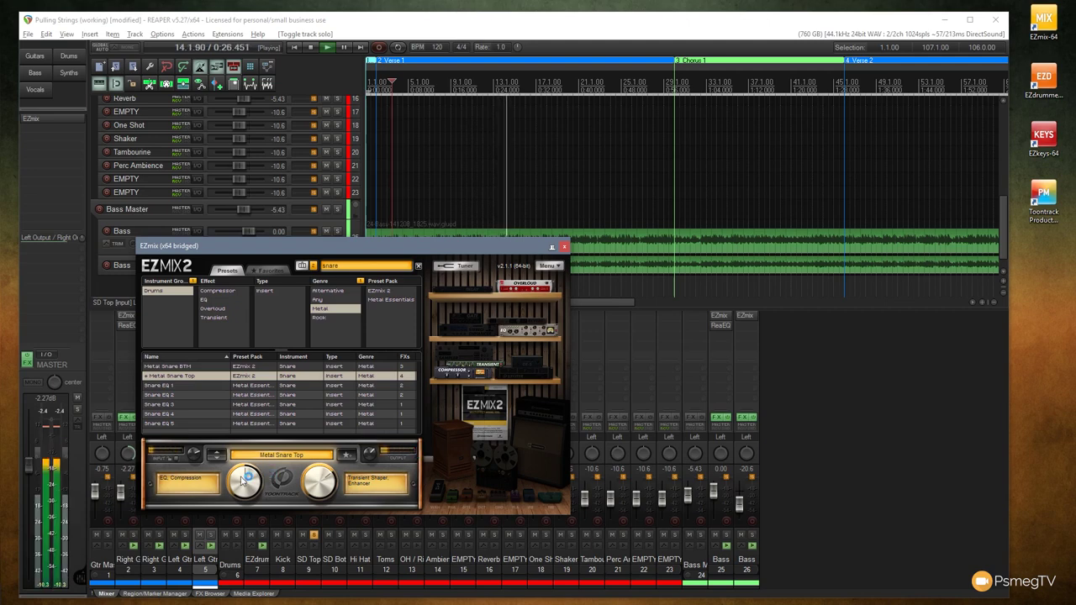
pyautogui.scroll(-8, 244, 482)
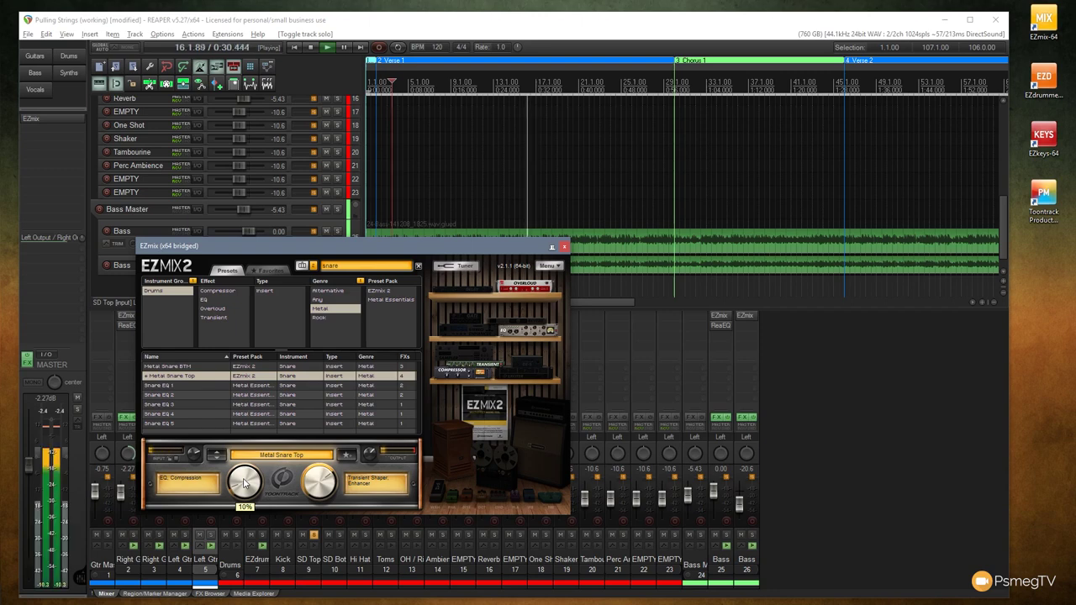
pyautogui.scroll(8, 244, 482)
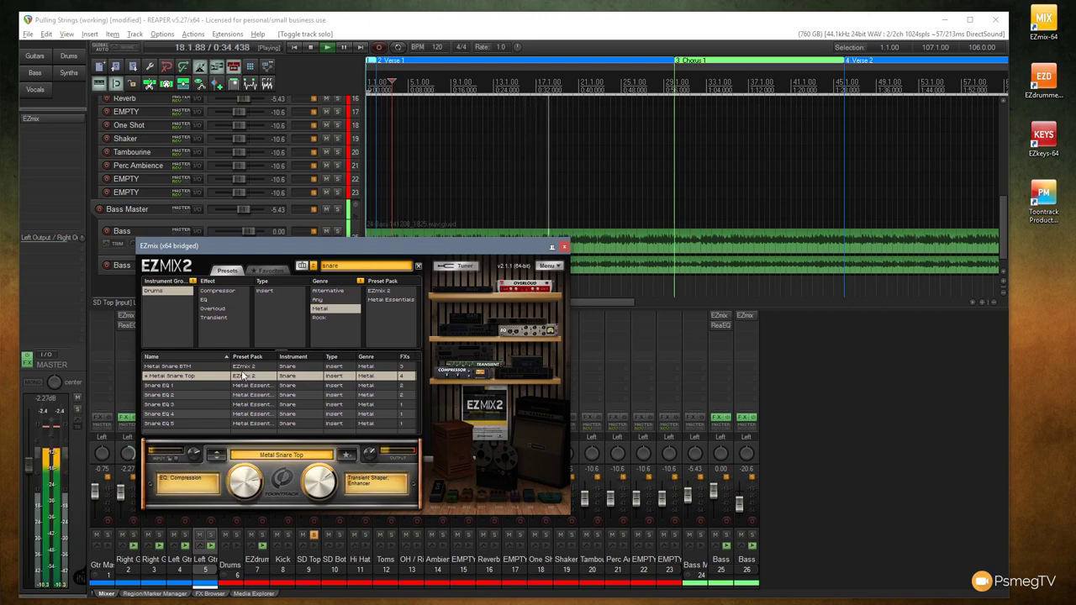
pyautogui.click(311, 48)
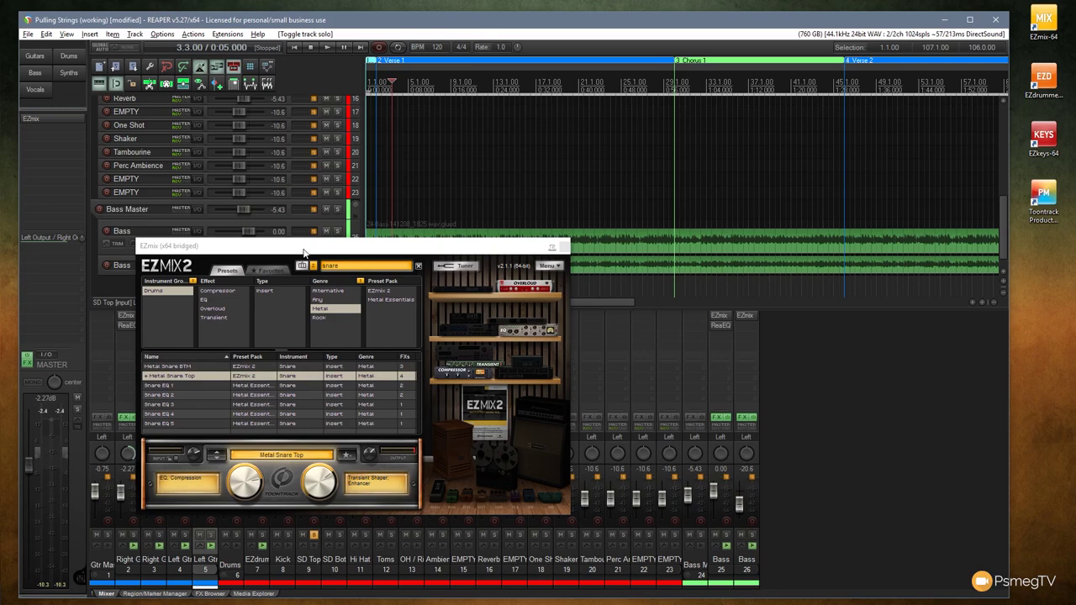
pyautogui.click(564, 246)
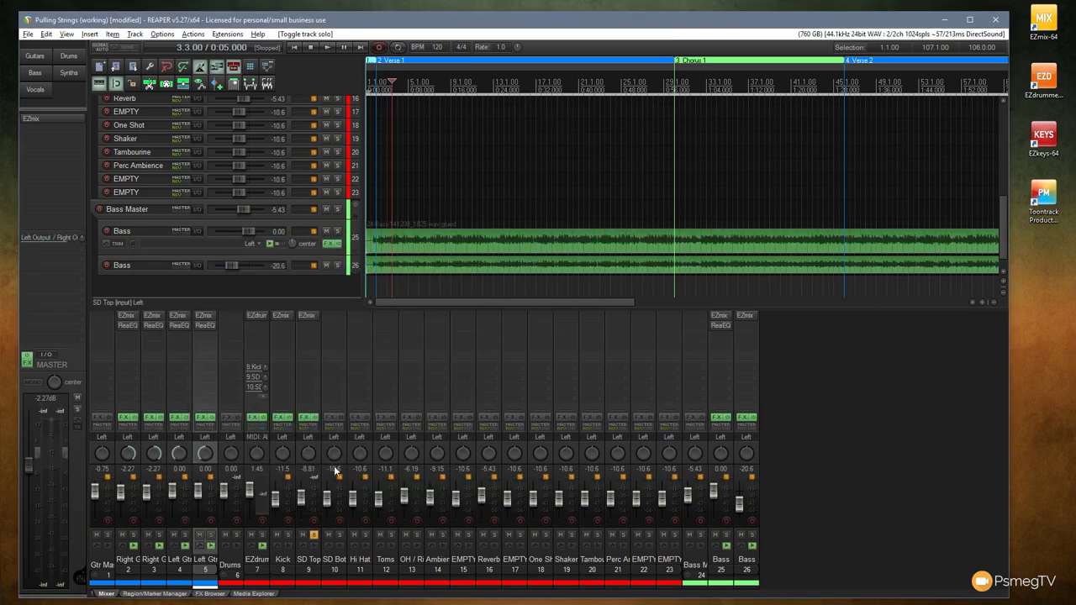
# Step: Solo EZdrummer instead of SD Top, play the full kit, lower the SD Top track to -12.4 dB, and clear the solo
pyautogui.click(314, 535)
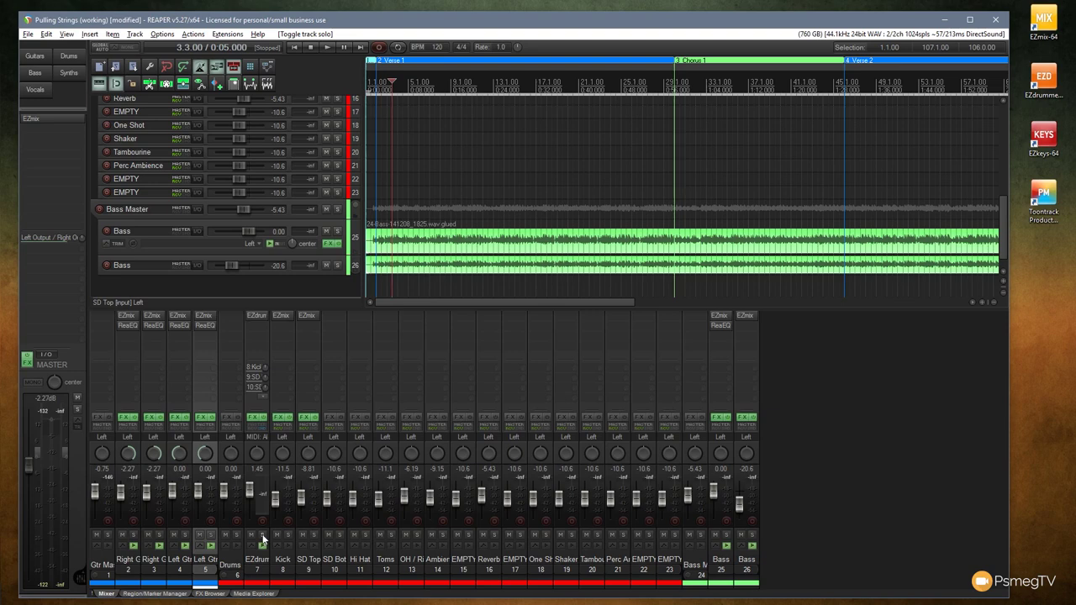
pyautogui.click(262, 536)
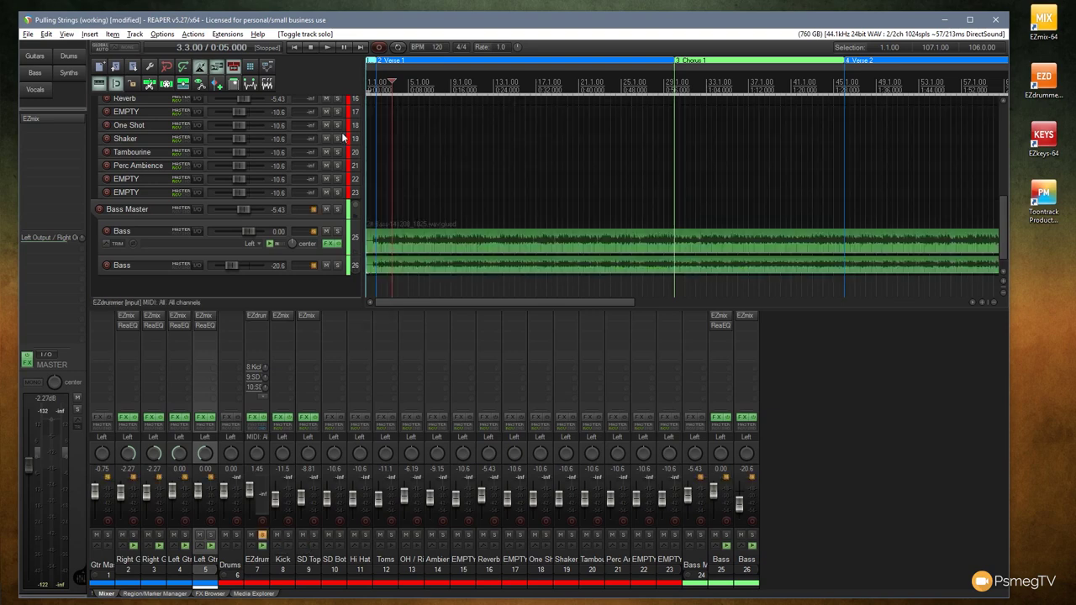
pyautogui.click(327, 48)
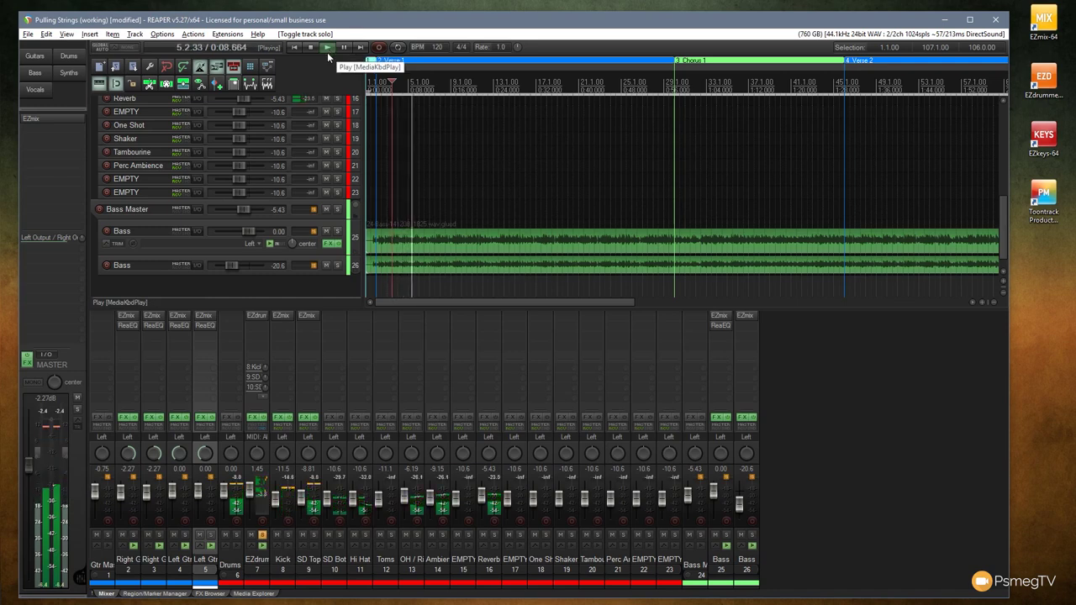
pyautogui.click(313, 47)
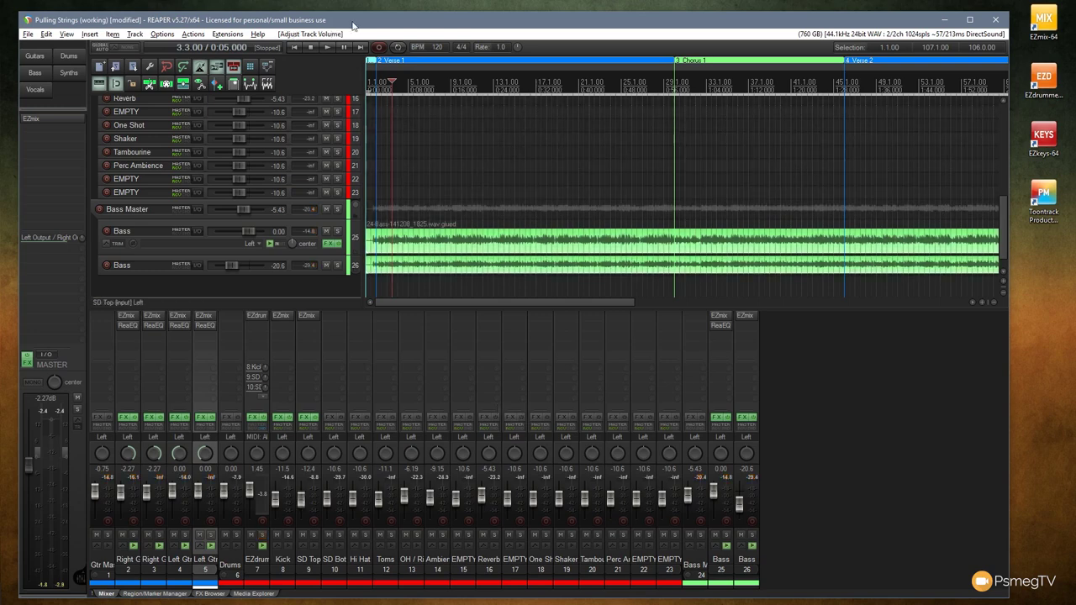
# Step: Play the full mix from the verse, jump to the start of Chorus 1 to hear that section, and stop playback
pyautogui.press('space')
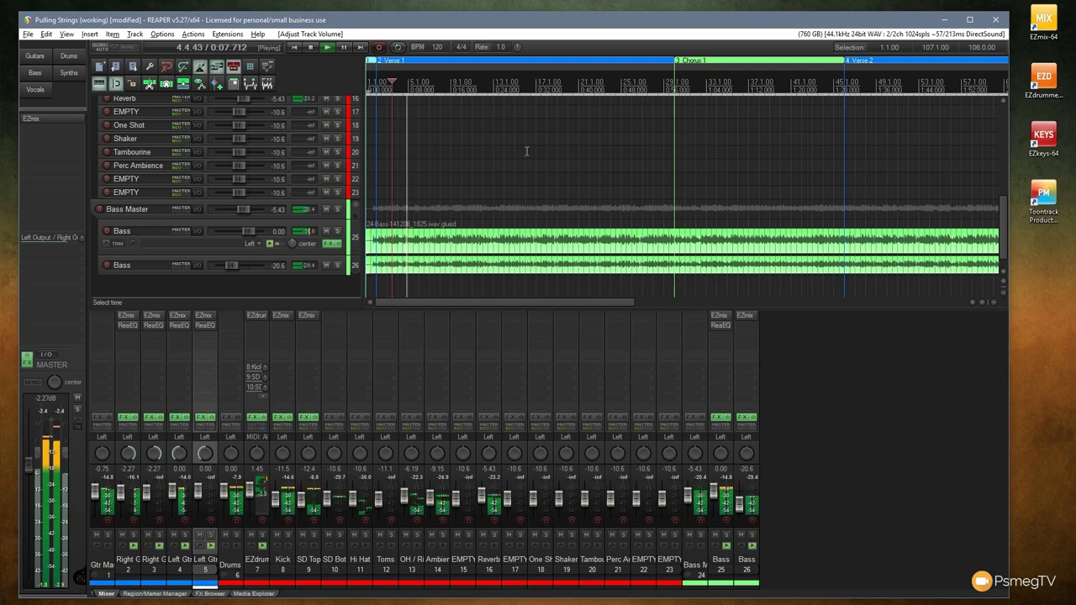
pyautogui.moveTo(625, 303); pyautogui.dragTo(634, 303)
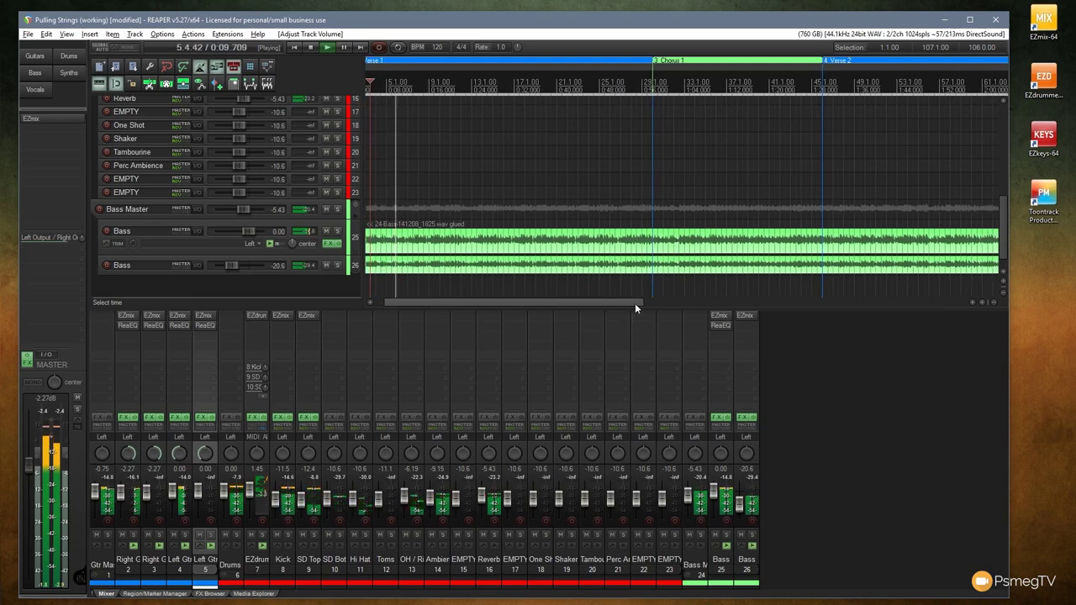
pyautogui.click(652, 166)
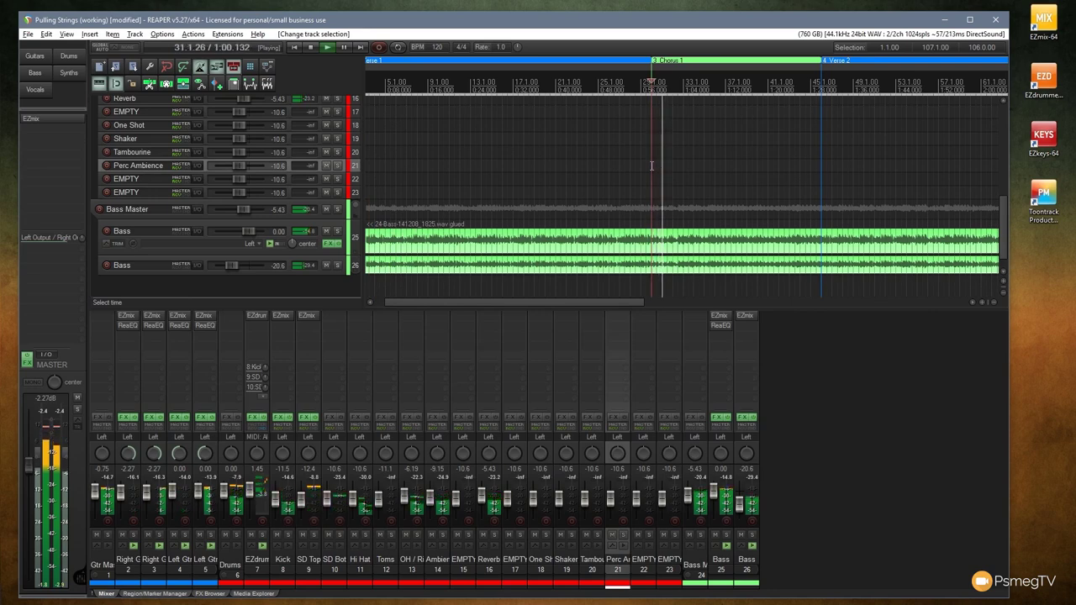
pyautogui.click(311, 48)
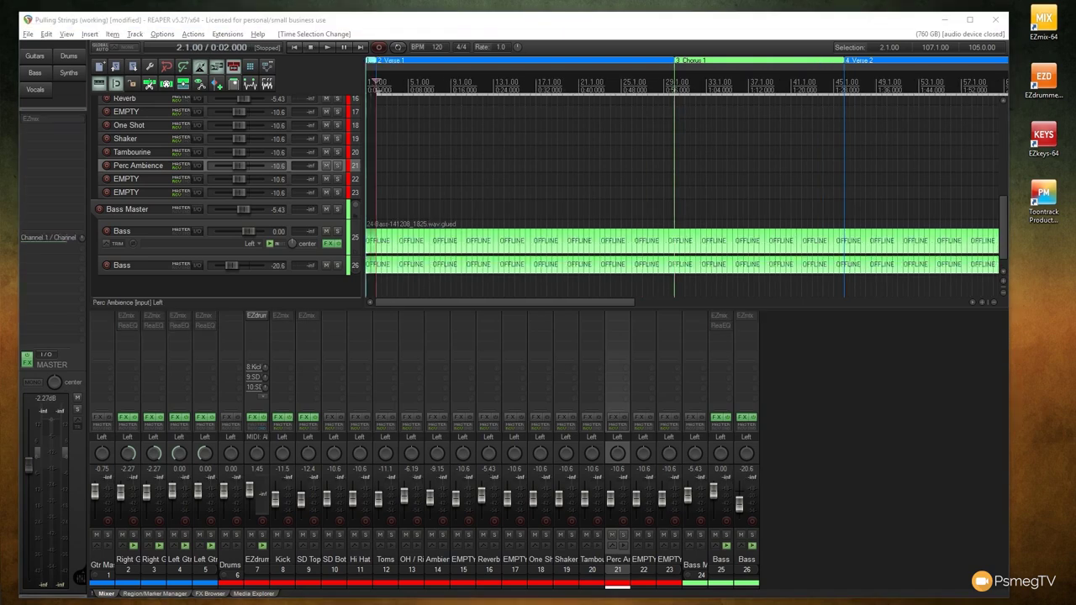
# Step: Play the mix with the EZmix and ReaEQ effects bypassed, re-enable them on all tracks except the master, and play it again
pyautogui.press('space')
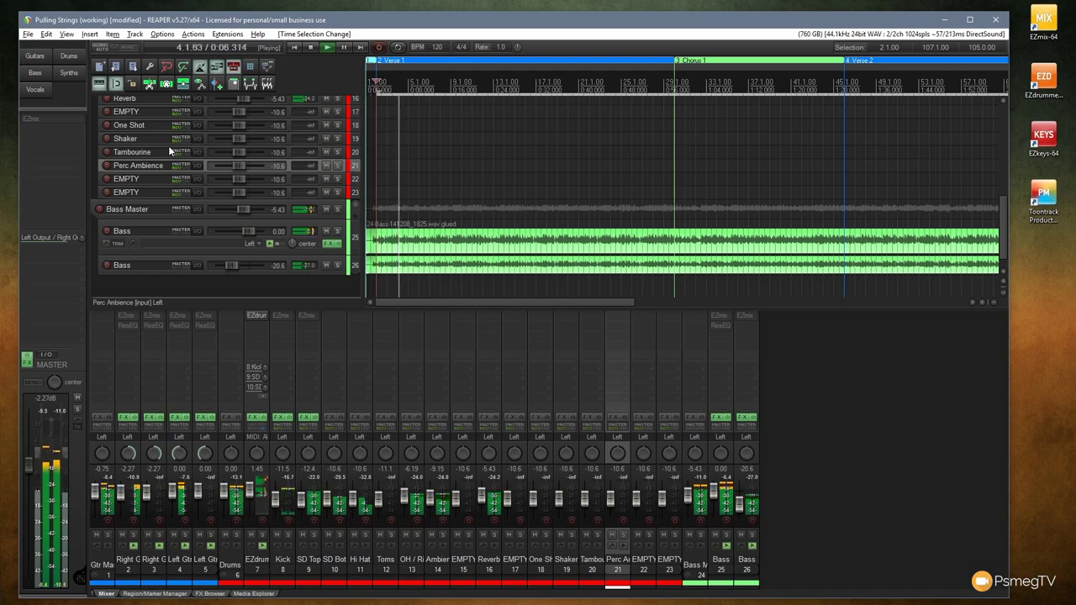
pyautogui.click(309, 49)
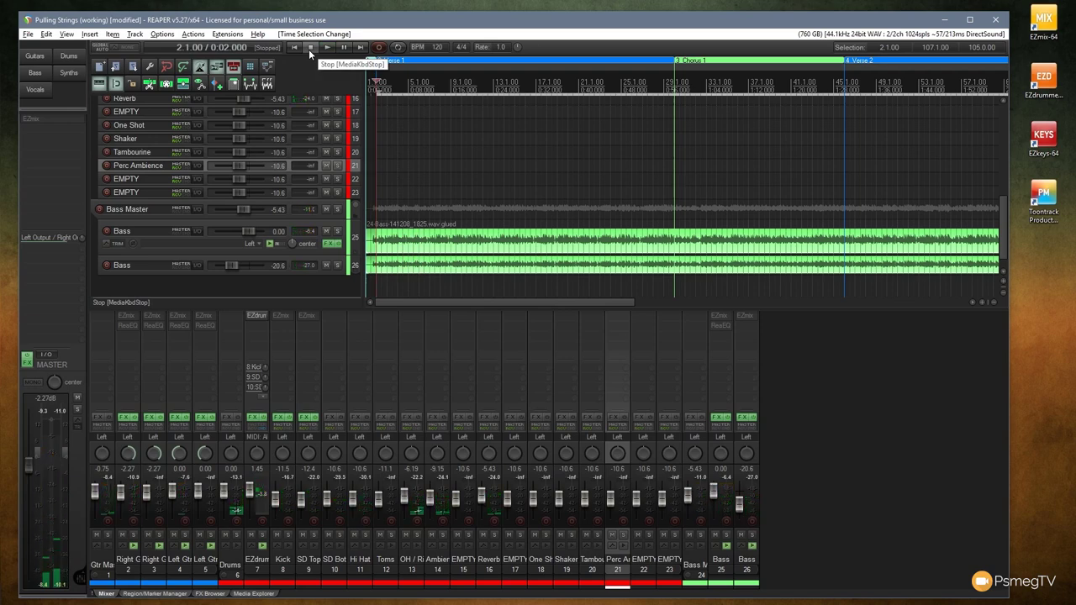
pyautogui.press('b')
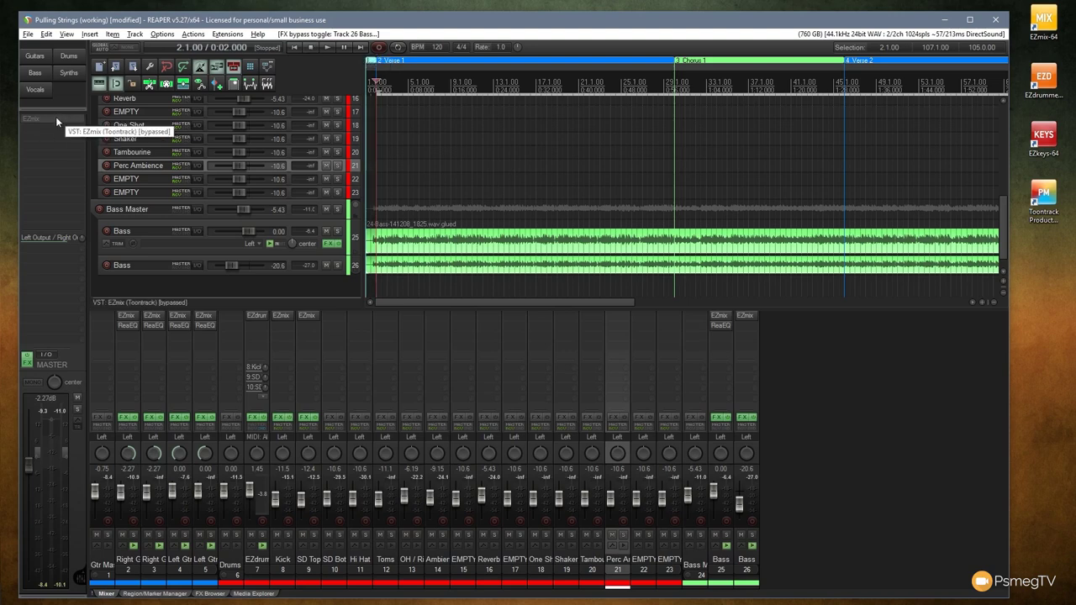
pyautogui.click(326, 48)
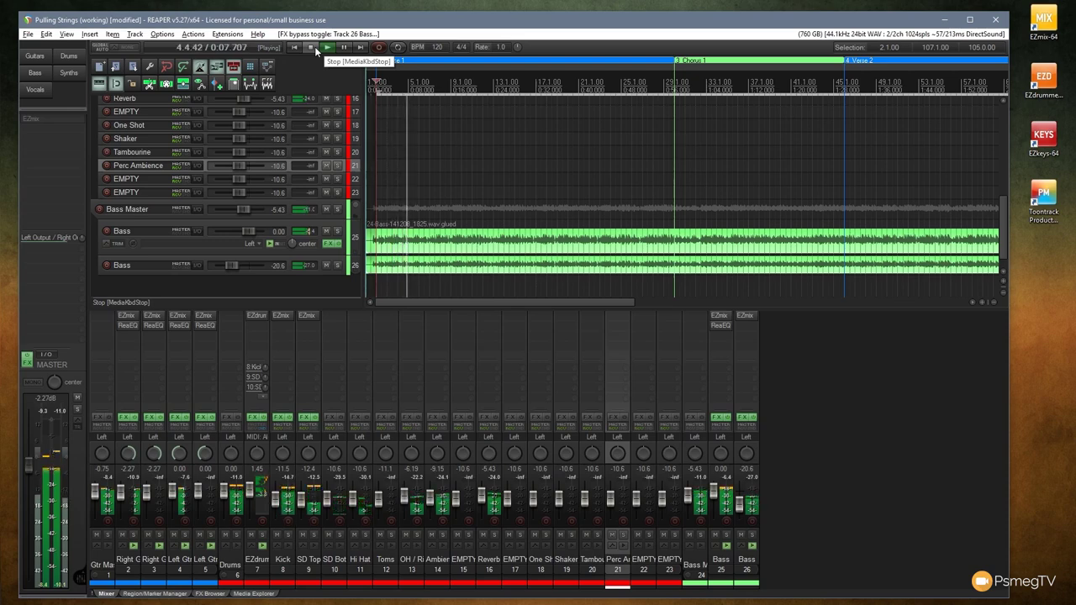
pyautogui.click(315, 48)
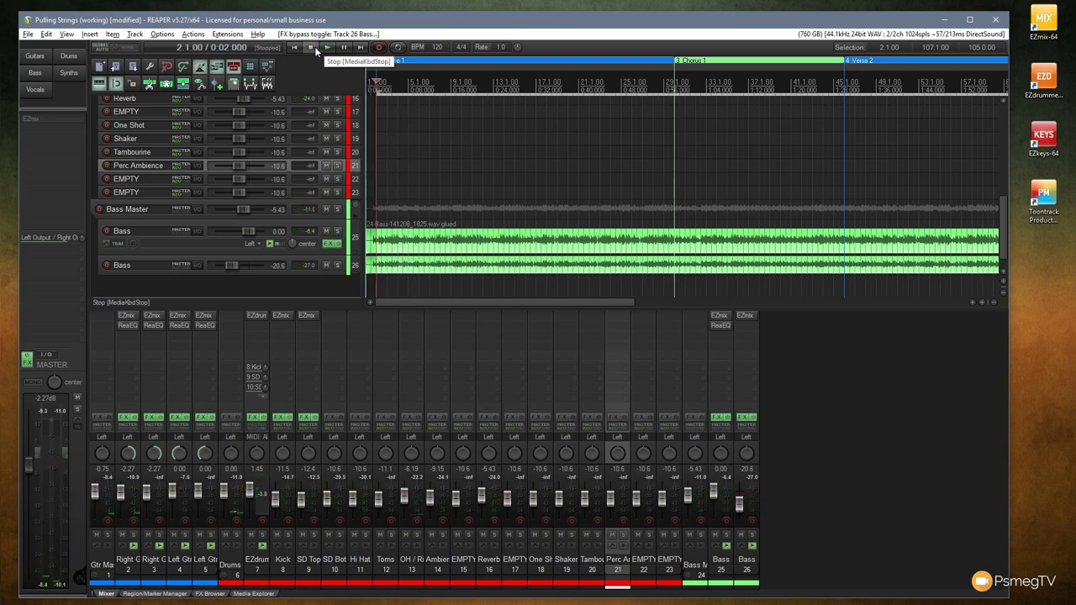
# Step: Re-enable EZmix on the master track, play the mastered mix from bar 2, and stop playback
pyautogui.keyDown('shift'); pyautogui.click(31, 116); pyautogui.keyUp('shift')
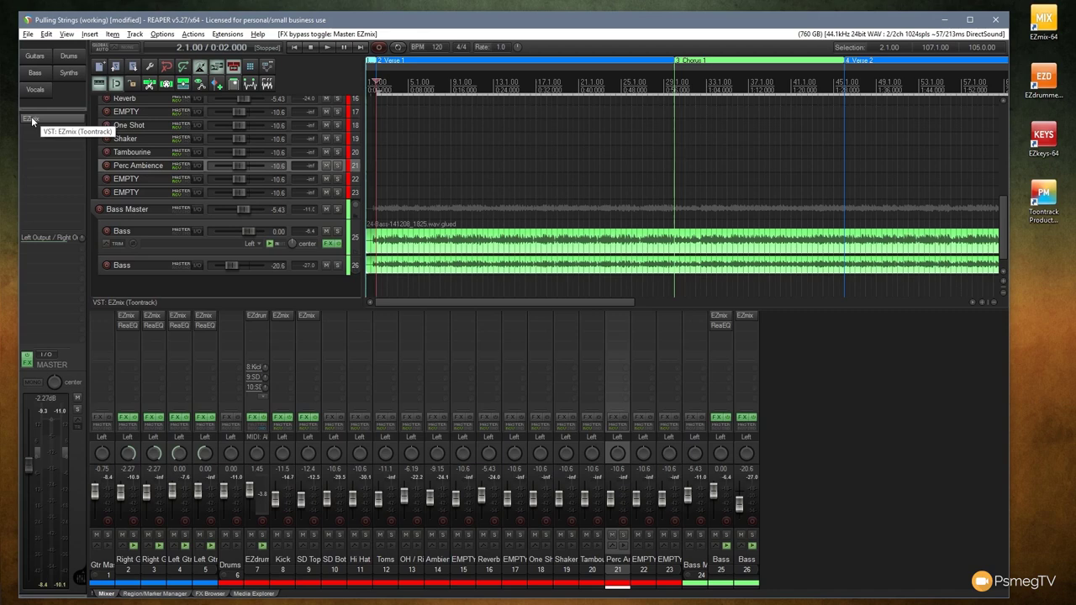
pyautogui.click(326, 48)
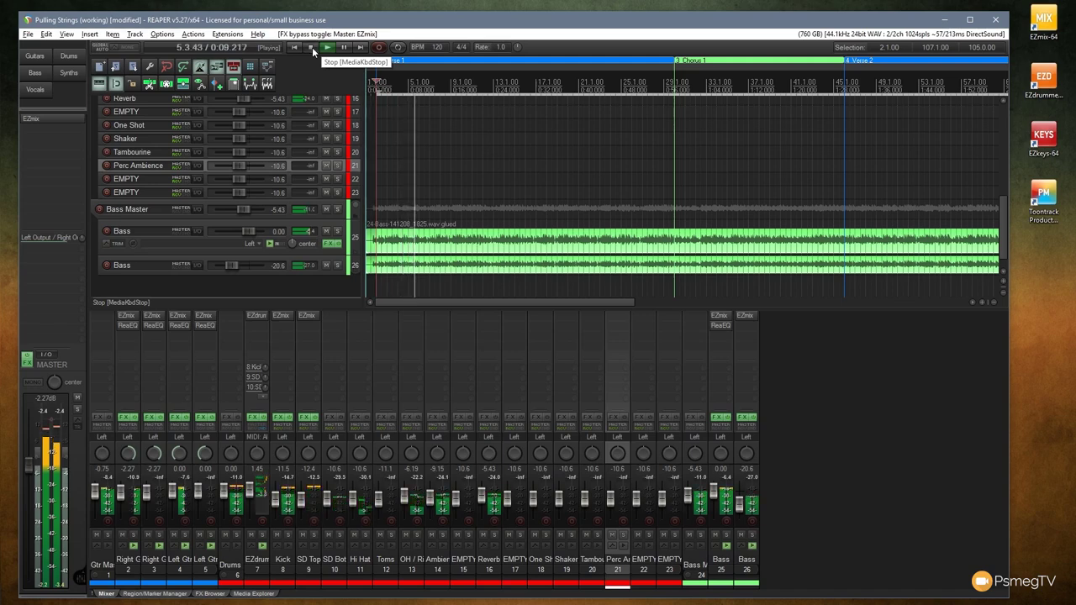
pyautogui.click(312, 47)
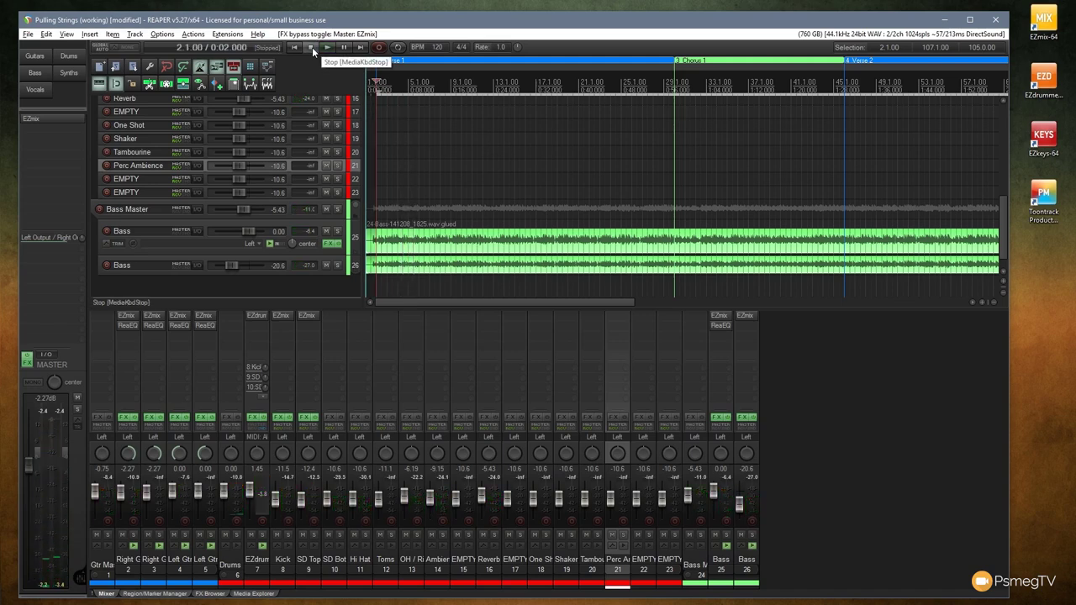